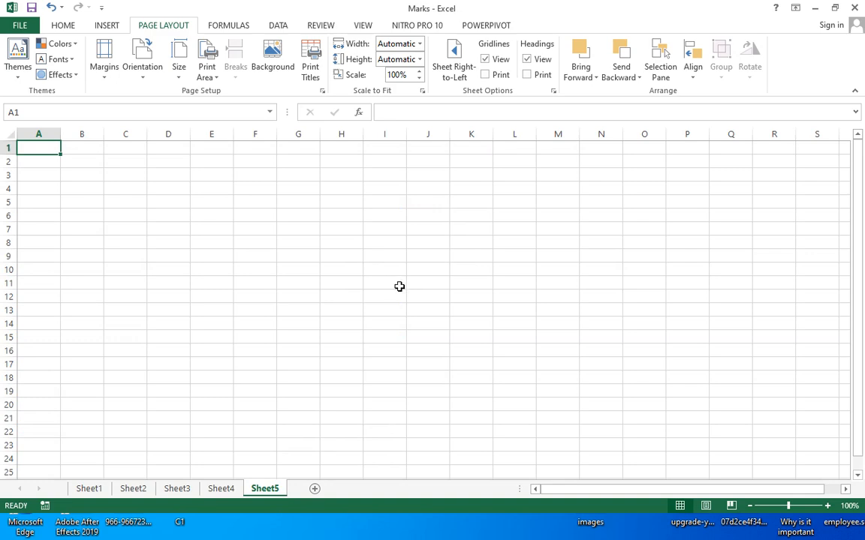
Hide the gridlines on Sheet5, select cells in the blank grid, and show the gridlines again
{"action": "left_click", "coordinate": [486, 61]}
{"action": "left_click_drag", "start_coordinate": [167, 188], "coordinate": [342, 215]}
{"action": "left_click", "coordinate": [116, 307]}
{"action": "left_click", "coordinate": [348, 293]}
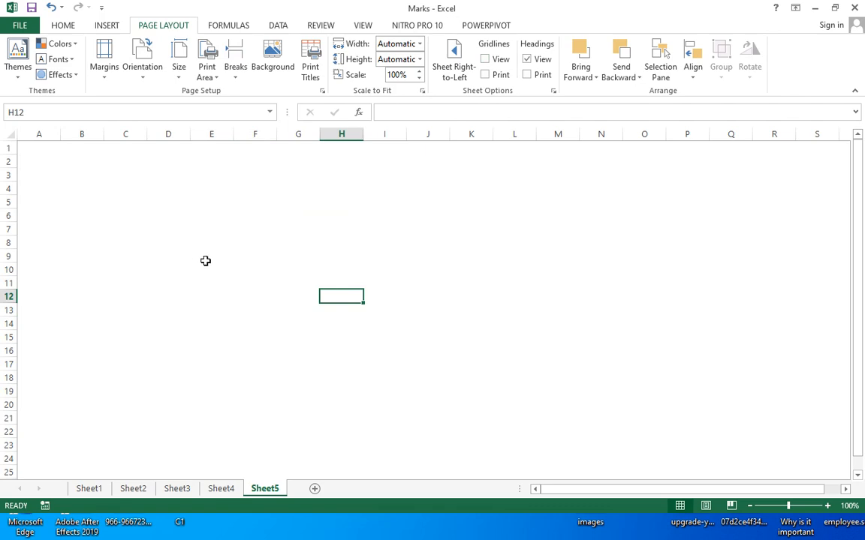
{"action": "left_click", "coordinate": [485, 59]}
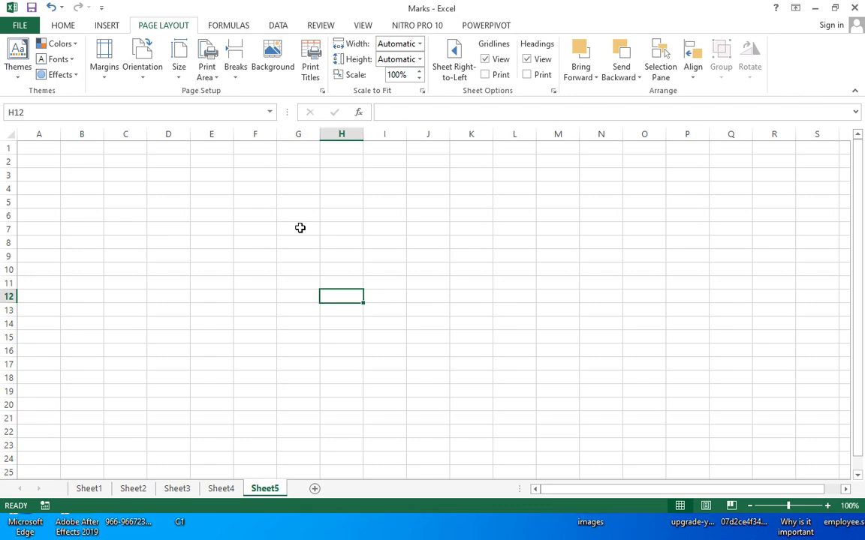
Turn on gridline printing for Sheet5 and inspect the page divisions across the sheet
{"action": "left_click", "coordinate": [484, 75]}
{"action": "scroll", "coordinate": [423, 217], "scroll_direction": "down", "scroll_amount": 4}
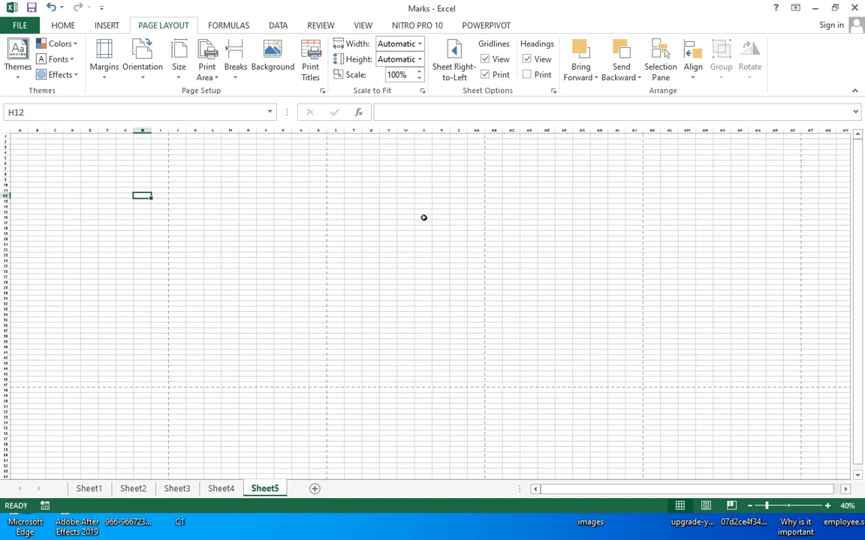
{"action": "left_click", "coordinate": [283, 201]}
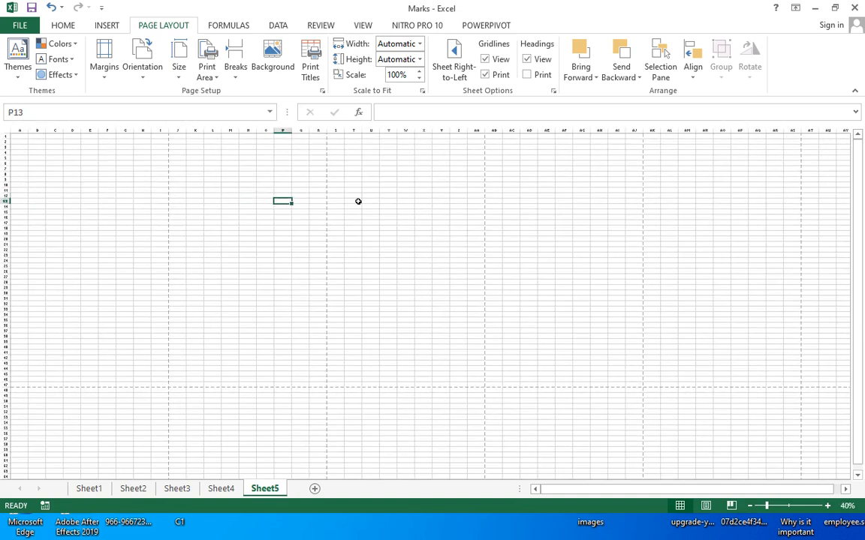
{"action": "left_click", "coordinate": [405, 201]}
{"action": "left_click", "coordinate": [546, 201]}
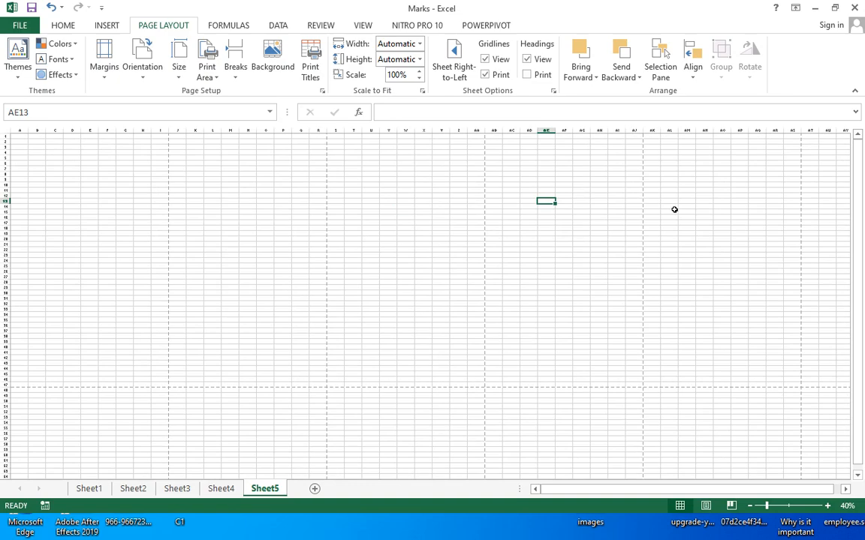
{"action": "left_click", "coordinate": [671, 206]}
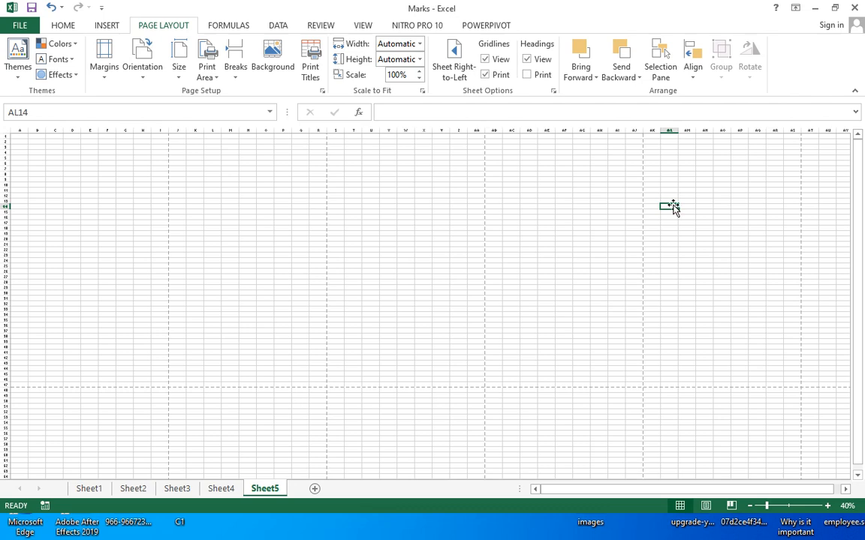
Turn printing of the row and column headings on and back off
{"action": "left_click", "coordinate": [529, 77]}
{"action": "left_click", "coordinate": [527, 75]}
{"action": "left_click", "coordinate": [564, 201]}
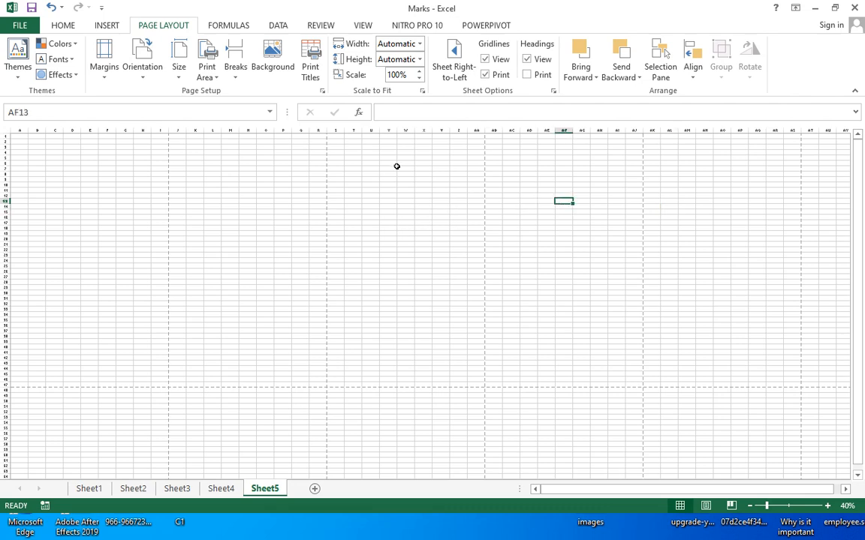
Switch the sheet to right-to-left layout and select cell A1
{"action": "left_click", "coordinate": [466, 78]}
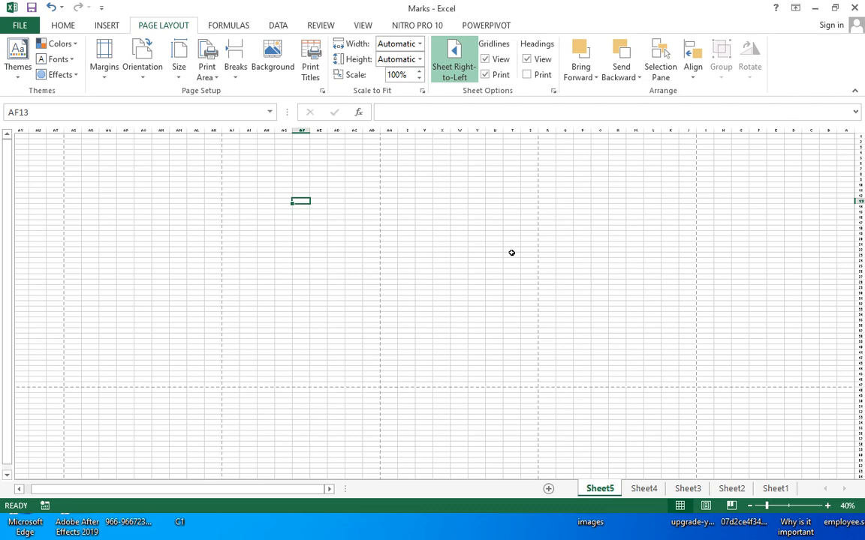
{"action": "scroll", "coordinate": [510, 247], "scroll_direction": "up", "scroll_amount": 4, "text": "ctrl"}
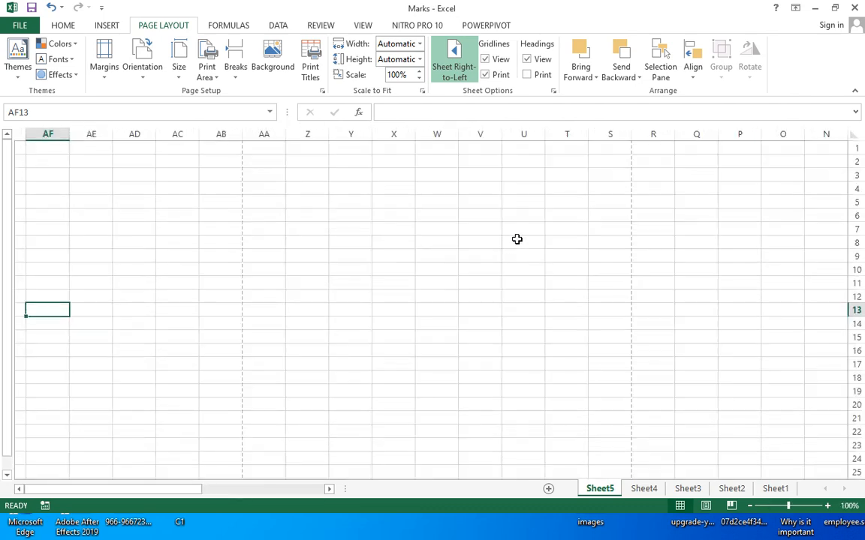
{"action": "left_click", "coordinate": [833, 148]}
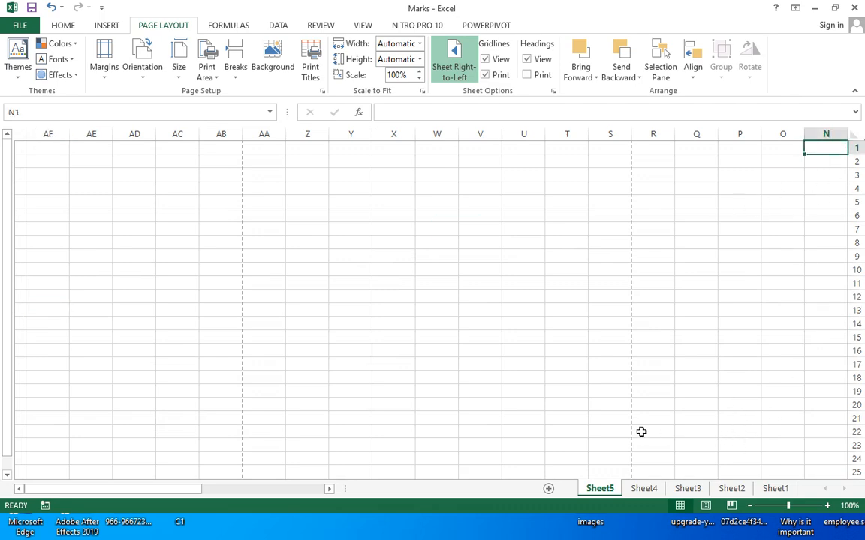
{"action": "left_click_drag", "start_coordinate": [142, 490], "coordinate": [480, 517]}
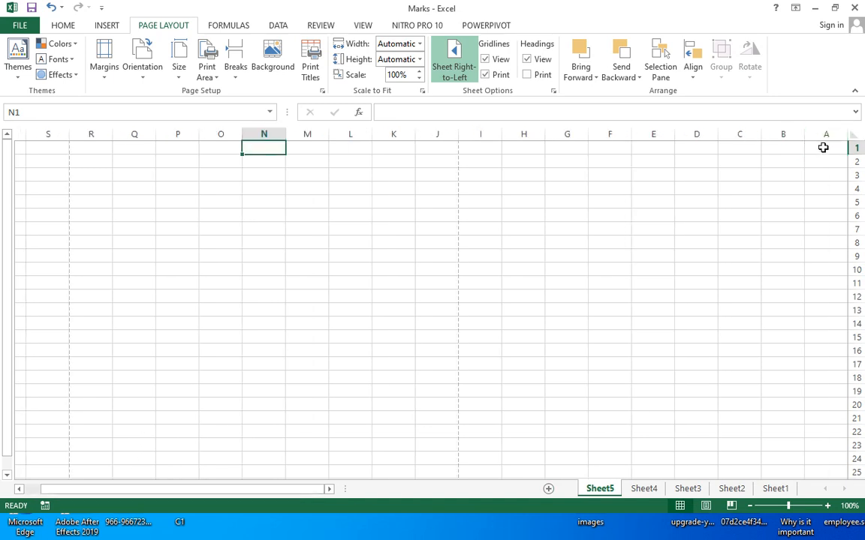
{"action": "left_click", "coordinate": [823, 147]}
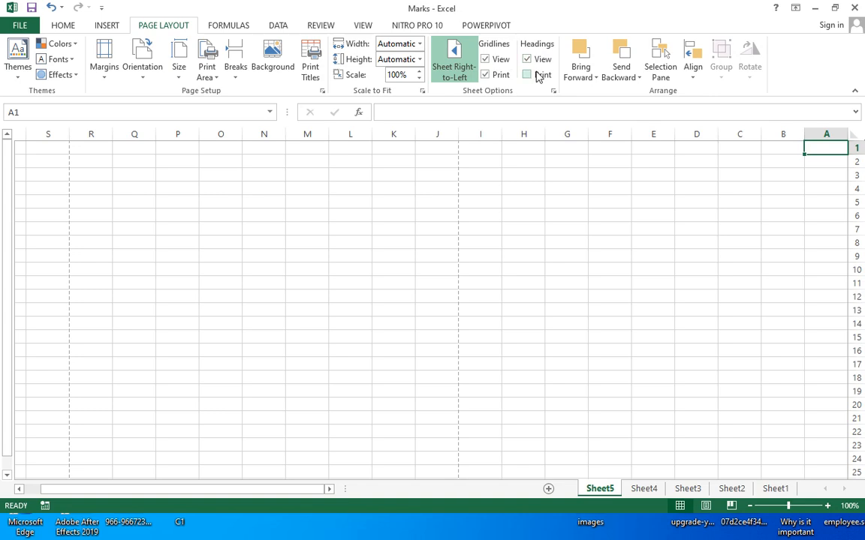
{"action": "left_click", "coordinate": [393, 215]}
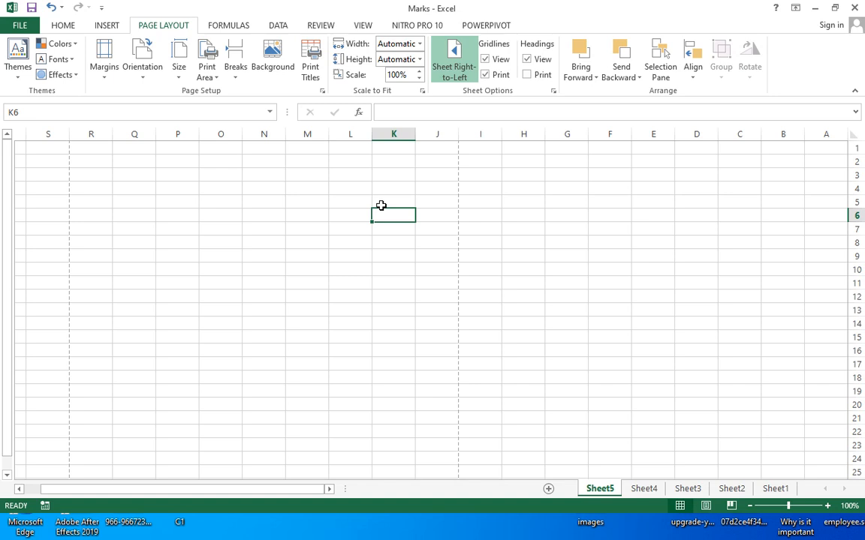
{"action": "left_click", "coordinate": [251, 189]}
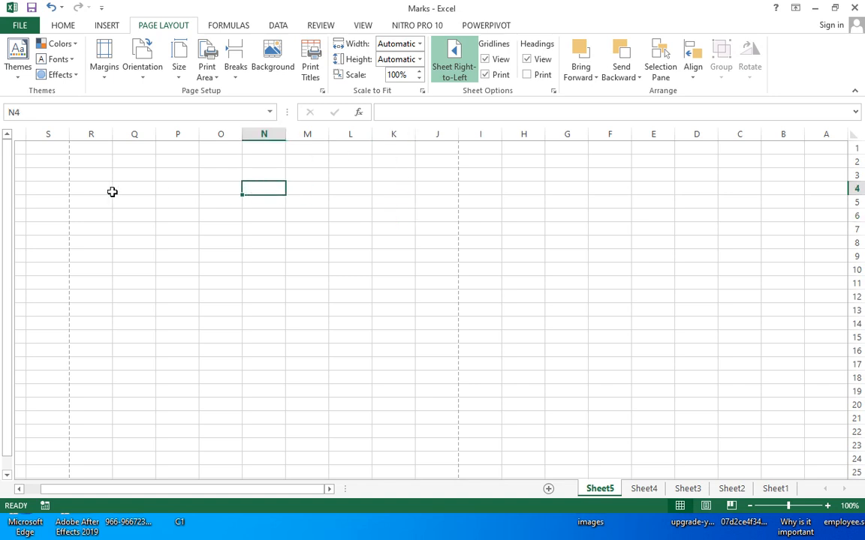
{"action": "left_click", "coordinate": [395, 166]}
{"action": "left_click", "coordinate": [301, 172]}
{"action": "left_click", "coordinate": [321, 161]}
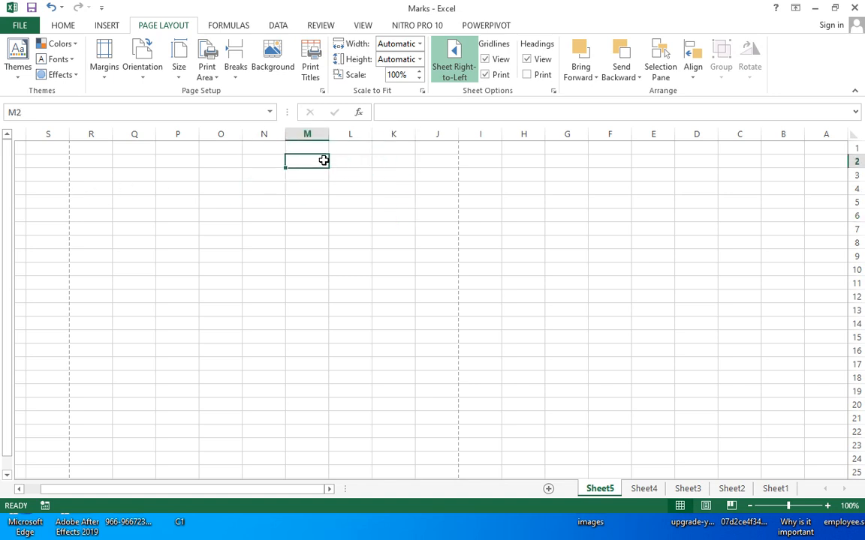
{"action": "left_click", "coordinate": [137, 187]}
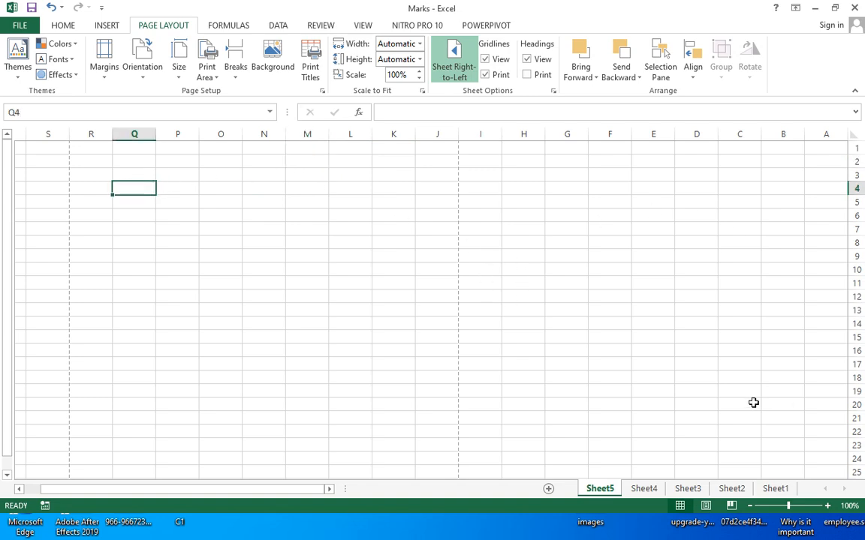
{"action": "left_click", "coordinate": [670, 270]}
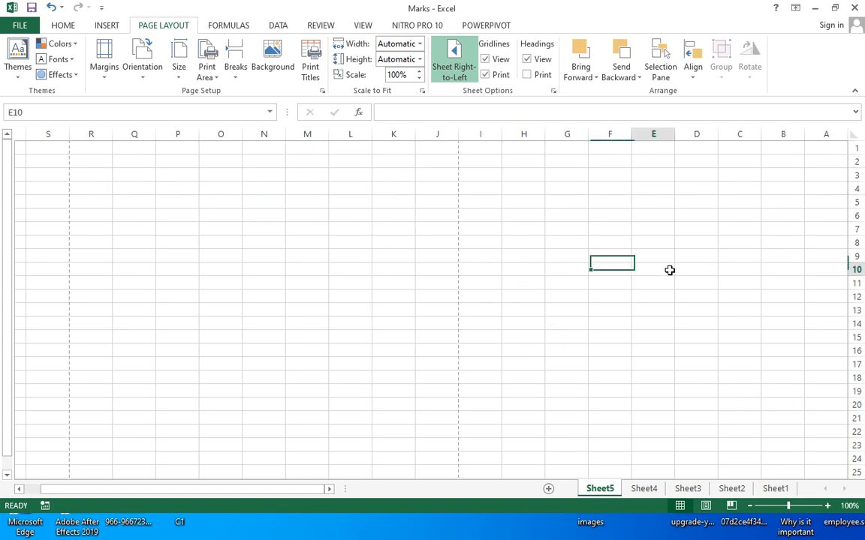
Return the sheet to left-to-right layout and select cell A1
{"action": "left_click", "coordinate": [459, 68]}
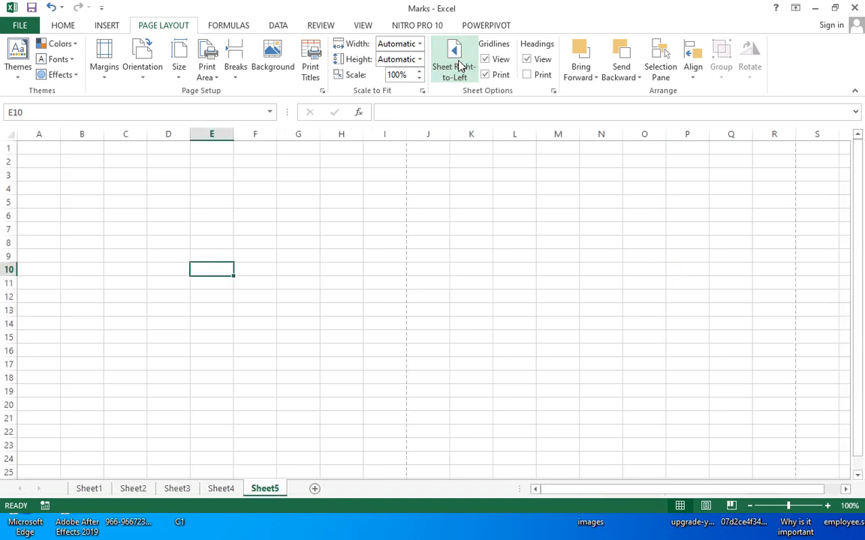
{"action": "left_click", "coordinate": [41, 148]}
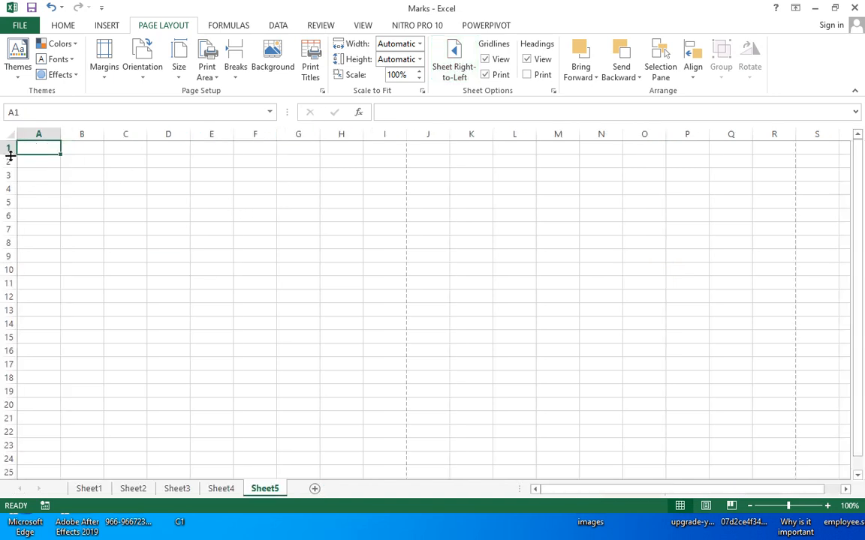
Check the height of row 1 at its lower border
{"action": "left_click_drag", "start_coordinate": [10, 154], "coordinate": [10, 153]}
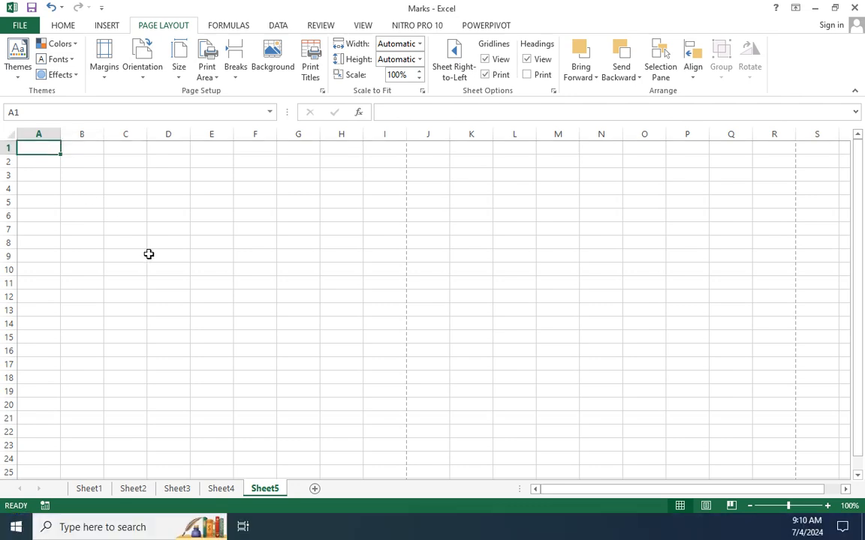
{"action": "scroll", "coordinate": [181, 276], "scroll_direction": "up", "scroll_amount": 12}
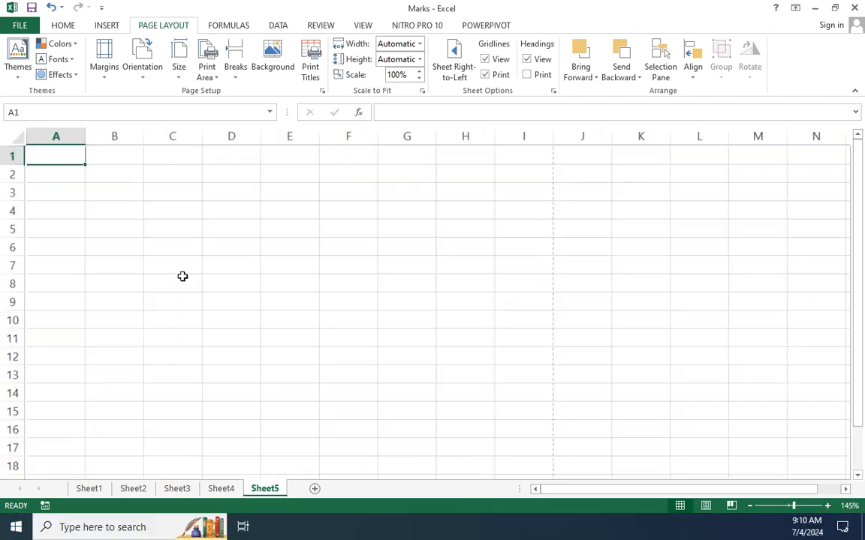
{"action": "scroll", "coordinate": [182, 276], "scroll_direction": "up", "scroll_amount": 8}
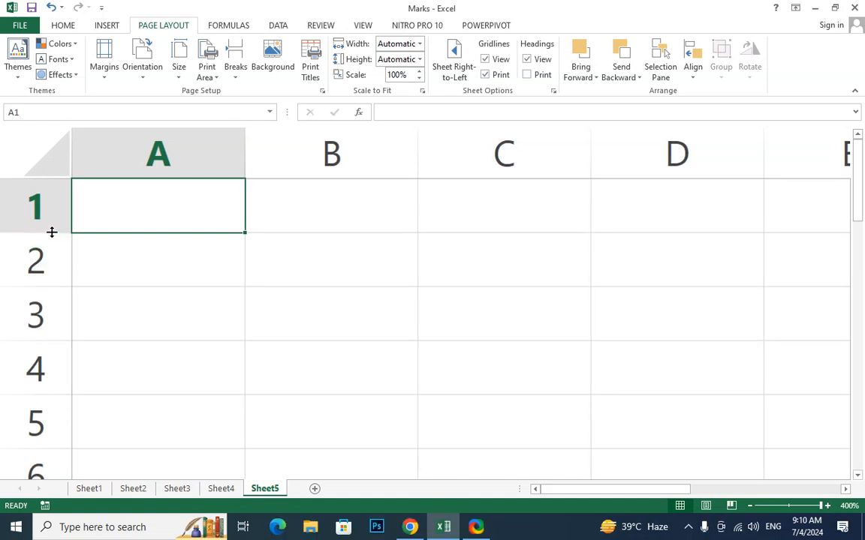
{"action": "left_click_drag", "start_coordinate": [52, 232], "coordinate": [52, 232]}
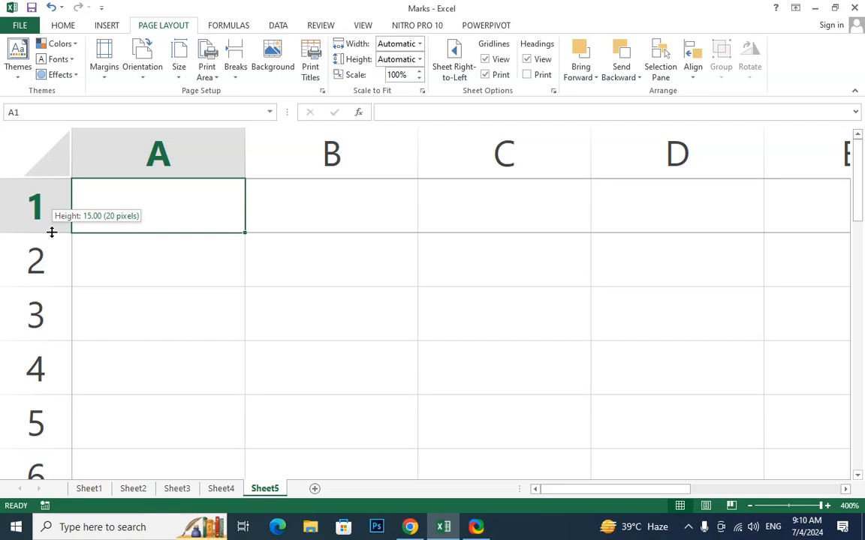
{"action": "left_click_drag", "start_coordinate": [52, 232], "coordinate": [51, 231]}
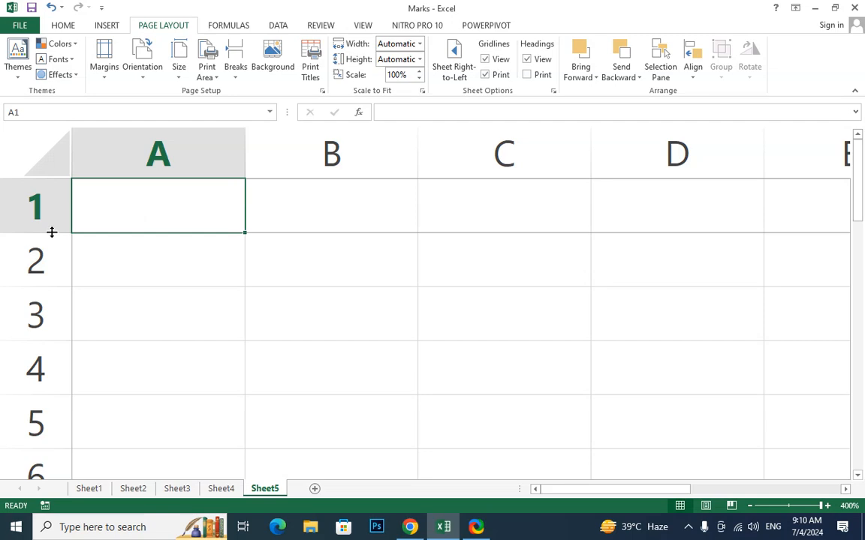
Check the width of column A and recheck the height of row 1
{"action": "left_click_drag", "start_coordinate": [246, 160], "coordinate": [245, 160]}
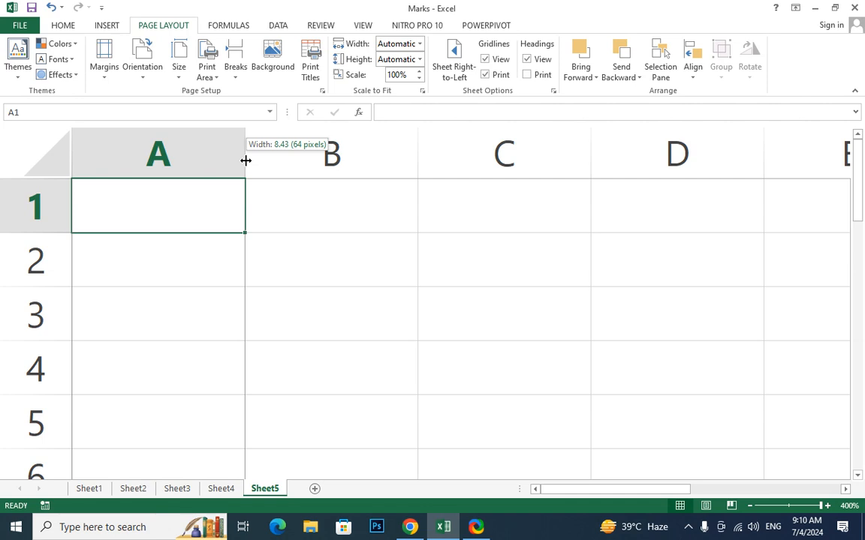
{"action": "left_click", "coordinate": [224, 160]}
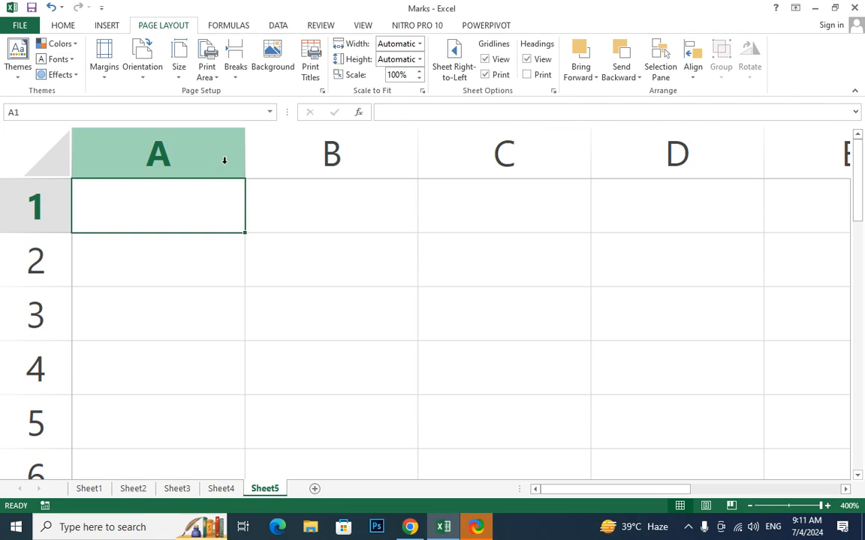
{"action": "left_click", "coordinate": [87, 193]}
{"action": "left_click_drag", "start_coordinate": [55, 232], "coordinate": [51, 230]}
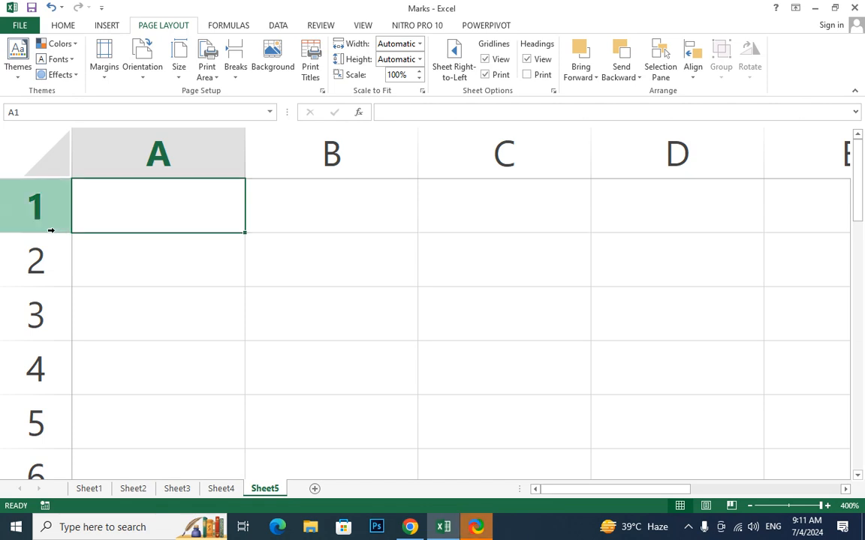
Check the width of column A again at its border with column B
{"action": "left_click_drag", "start_coordinate": [245, 150], "coordinate": [245, 150]}
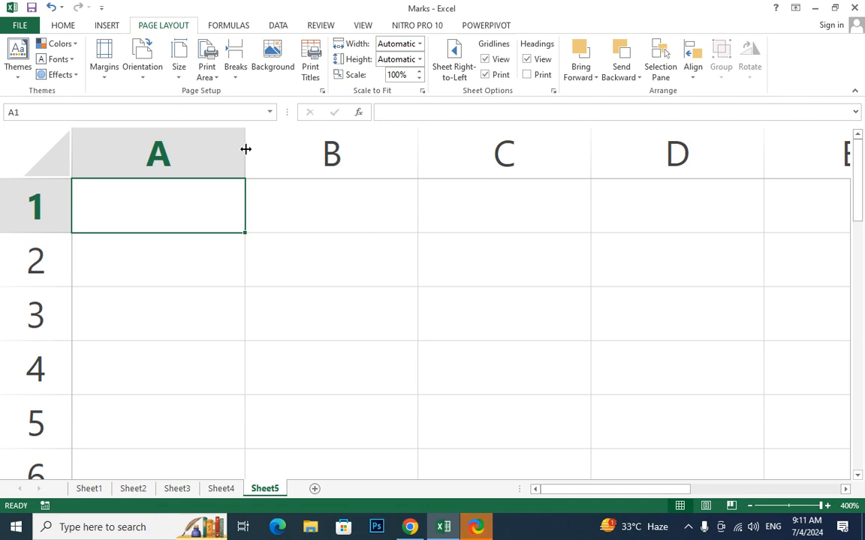
{"action": "left_click_drag", "start_coordinate": [245, 150], "coordinate": [246, 150]}
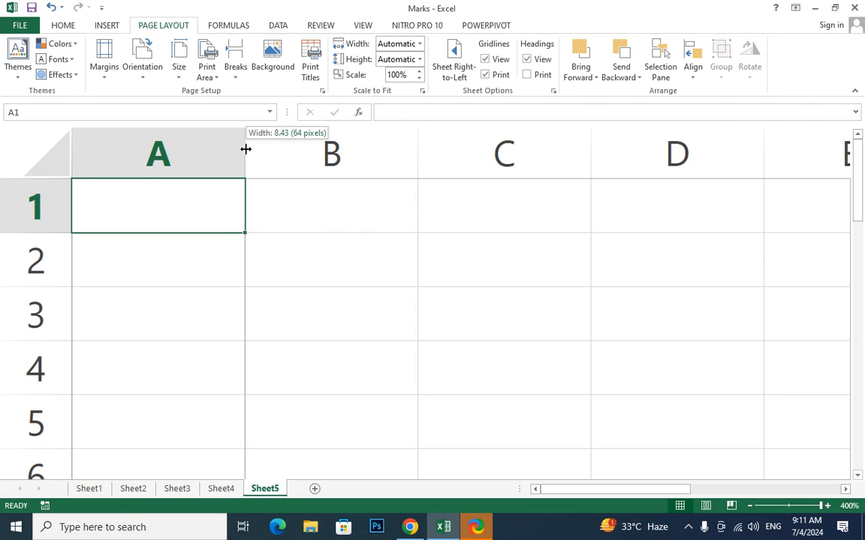
{"action": "left_click_drag", "start_coordinate": [246, 149], "coordinate": [246, 149]}
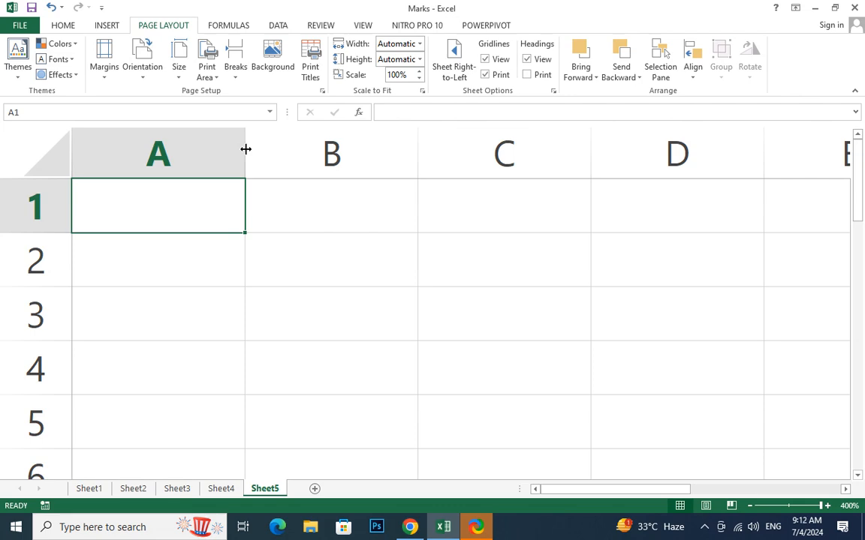
{"action": "left_click_drag", "start_coordinate": [245, 149], "coordinate": [245, 149]}
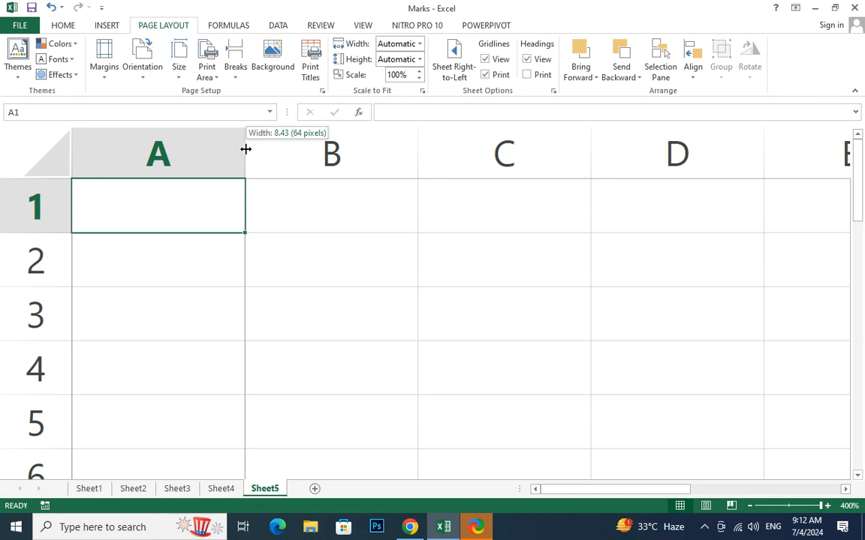
{"action": "left_click_drag", "start_coordinate": [245, 149], "coordinate": [244, 146]}
{"action": "left_click", "coordinate": [240, 140]}
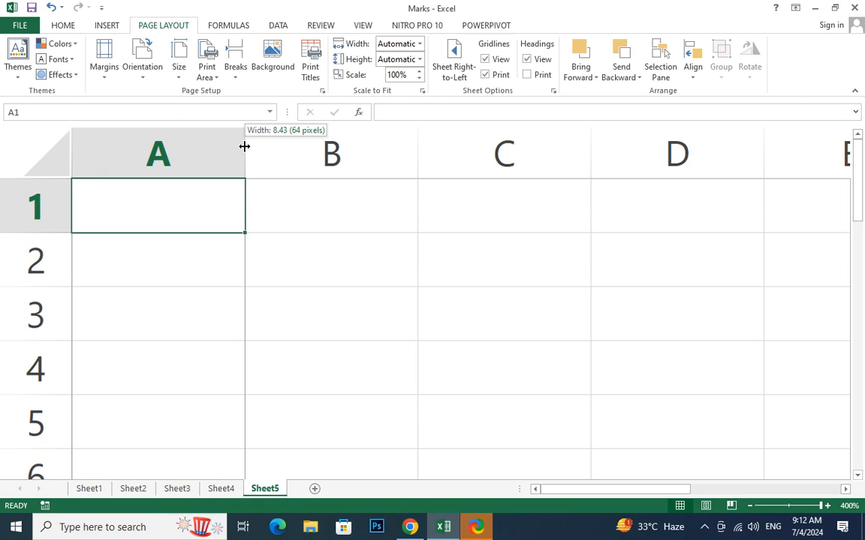
Widen column A to 24.57, then narrow it until it is only slightly wider than column B
{"action": "left_click_drag", "start_coordinate": [244, 146], "coordinate": [550, 152]}
{"action": "left_click", "coordinate": [601, 165]}
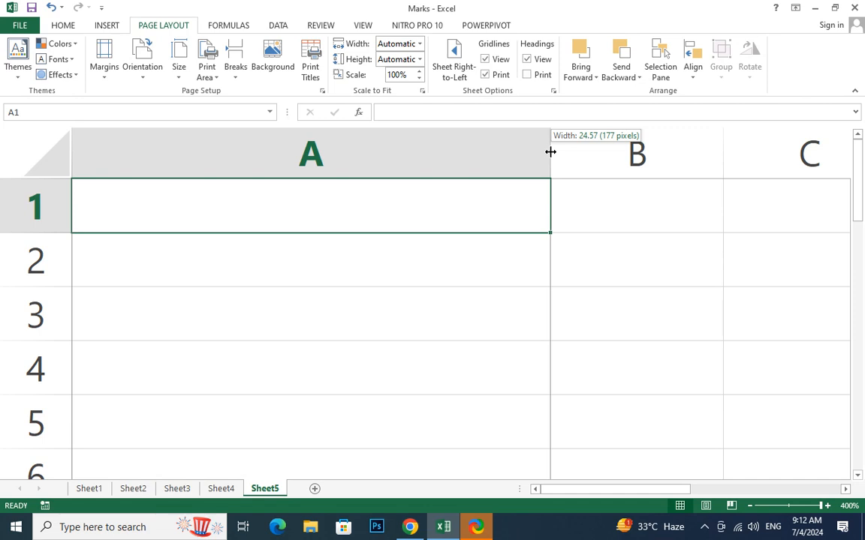
{"action": "left_click_drag", "start_coordinate": [550, 152], "coordinate": [282, 153]}
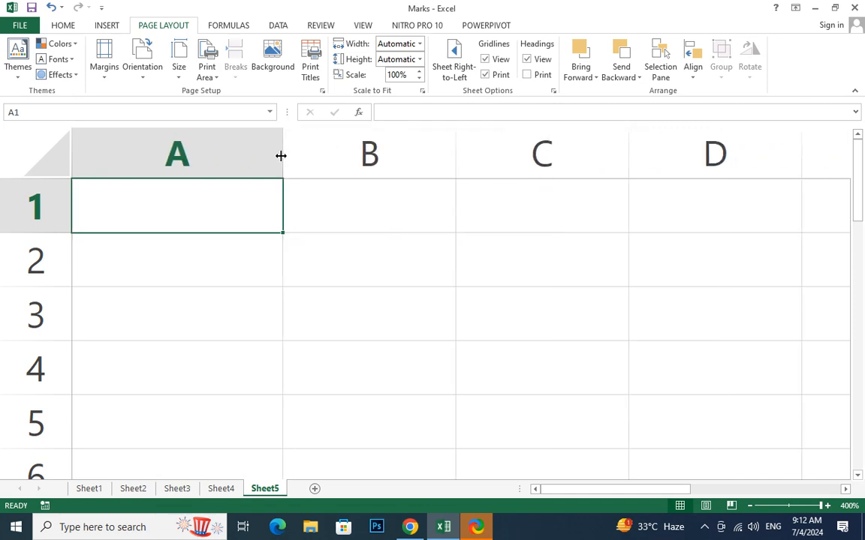
Set the width of columns A through C to 20
{"action": "left_click", "coordinate": [38, 147]}
{"action": "left_click", "coordinate": [213, 200]}
{"action": "left_click", "coordinate": [184, 149]}
{"action": "left_click_drag", "start_coordinate": [184, 149], "coordinate": [509, 145]}
{"action": "right_click", "coordinate": [510, 153]}
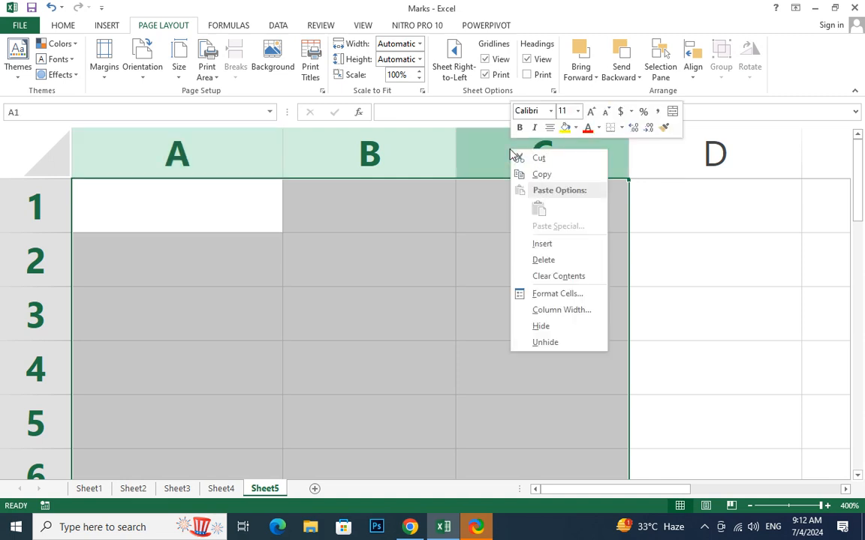
{"action": "left_click", "coordinate": [566, 310]}
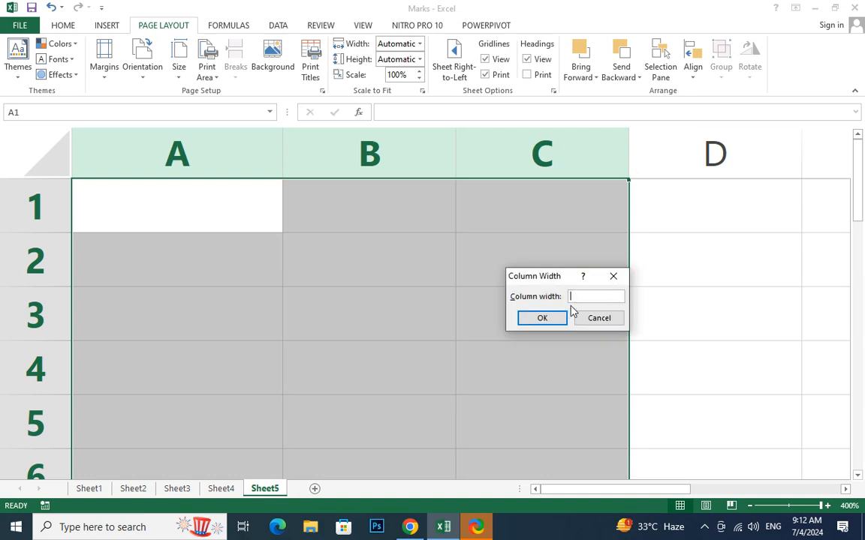
{"action": "type", "text": "20"}
{"action": "key", "text": "Return"}
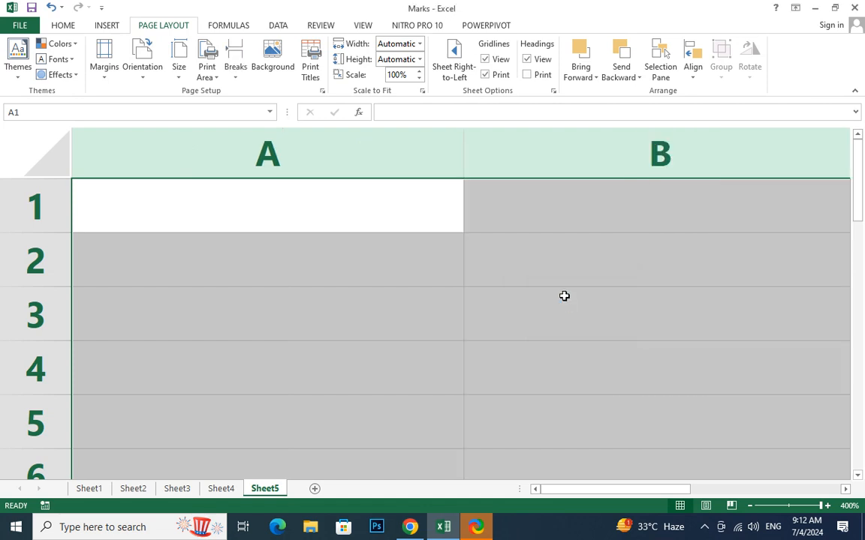
Set Sheet5's Scale to Fit width to 2 pages, leaving cell C4 selected
{"action": "scroll", "coordinate": [567, 301], "scroll_direction": "down", "scroll_amount": 8}
{"action": "scroll", "coordinate": [564, 295], "scroll_direction": "down", "scroll_amount": 3}
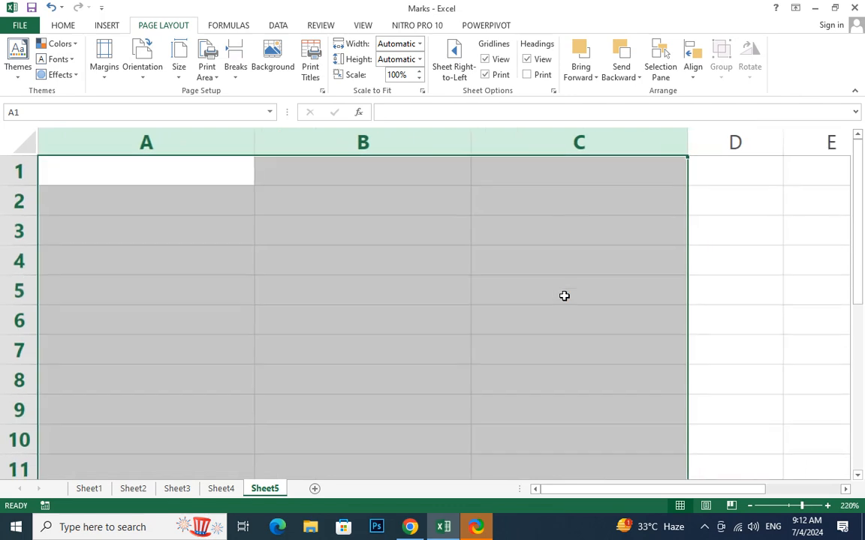
{"action": "scroll", "coordinate": [563, 296], "scroll_direction": "down", "scroll_amount": 3}
{"action": "left_click_drag", "start_coordinate": [673, 148], "coordinate": [675, 143]}
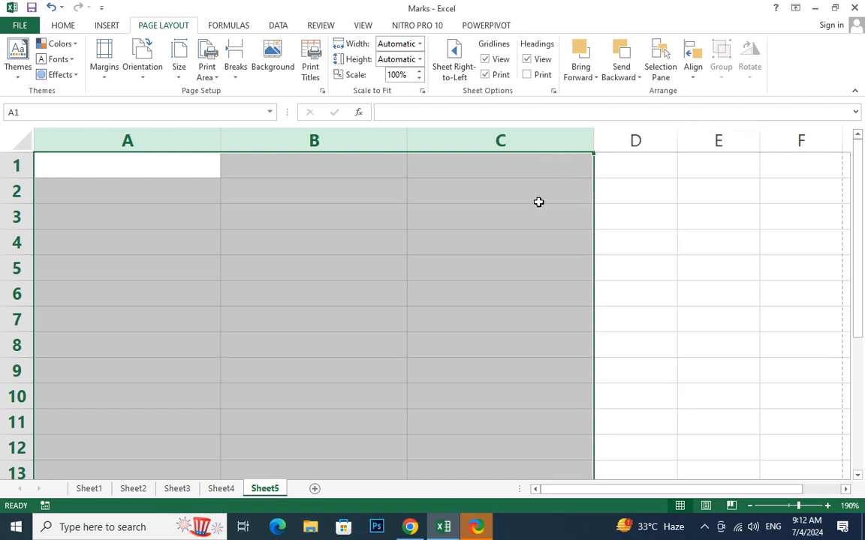
{"action": "left_click", "coordinate": [421, 45]}
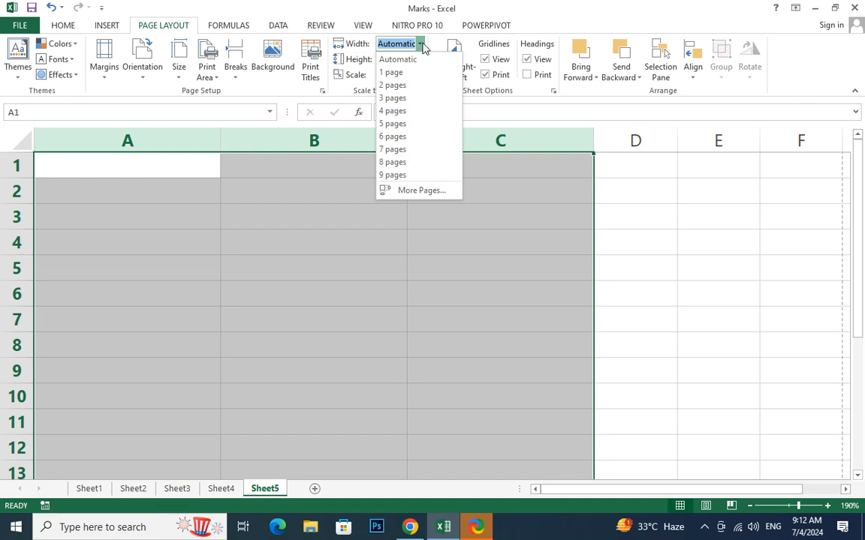
{"action": "left_click", "coordinate": [355, 93]}
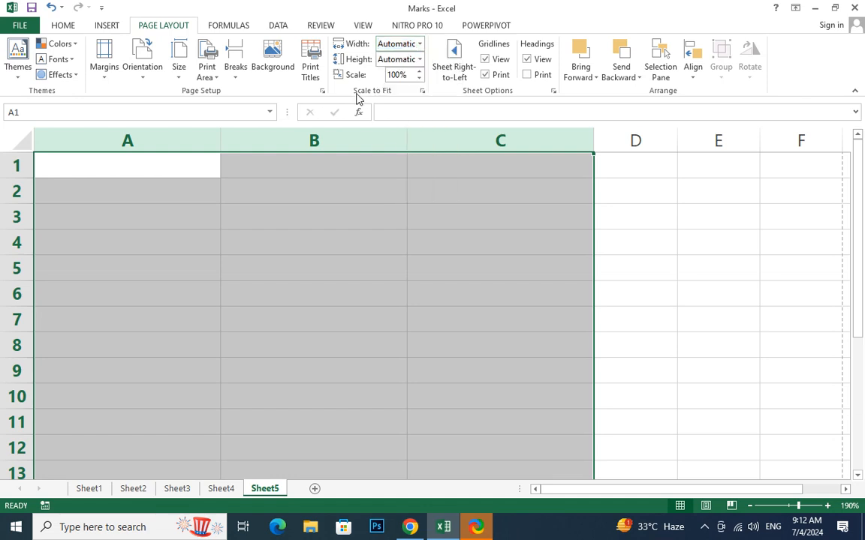
{"action": "left_click", "coordinate": [421, 45]}
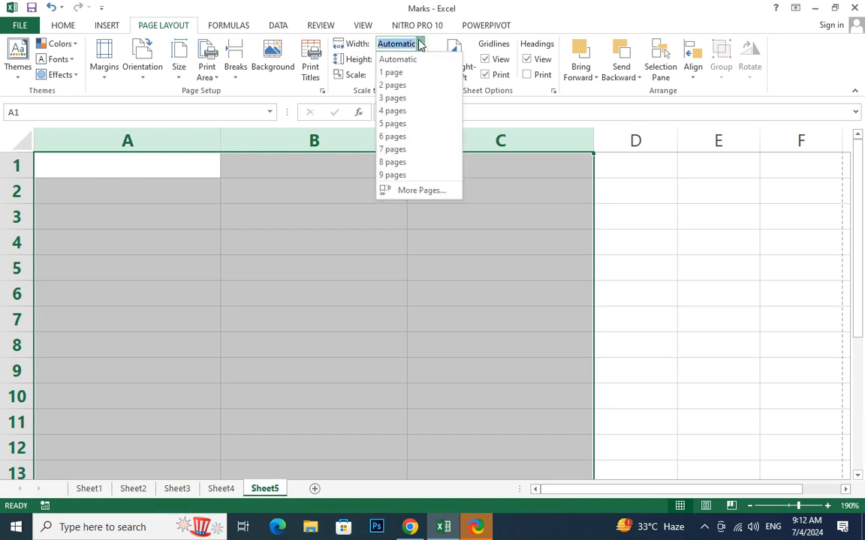
{"action": "left_click", "coordinate": [401, 86]}
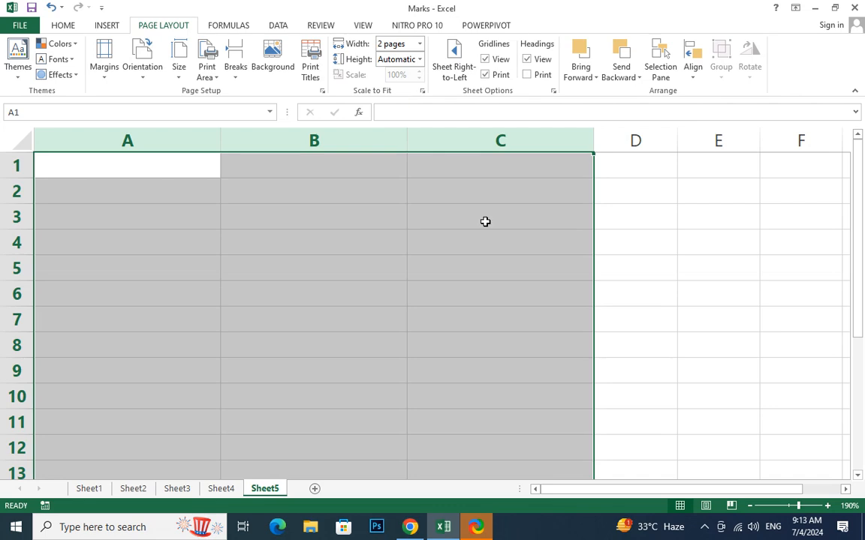
{"action": "left_click", "coordinate": [451, 238]}
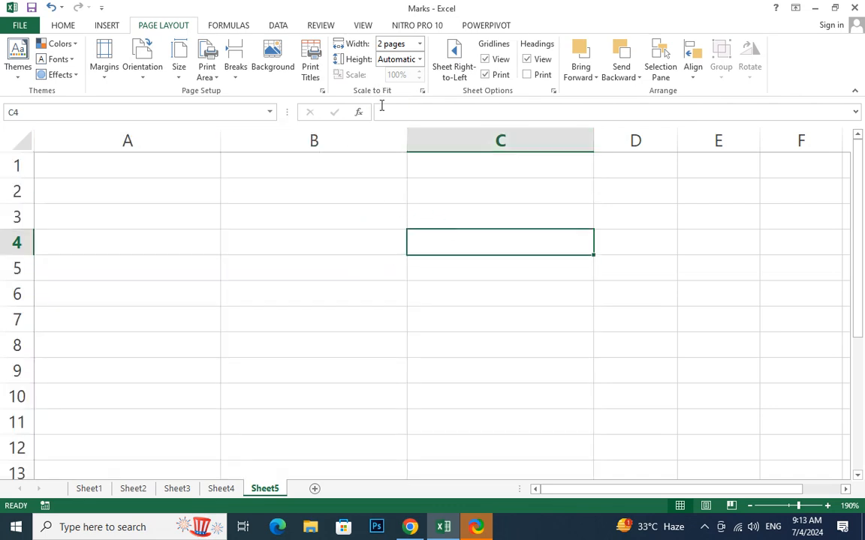
Review the page-count options available for the Scale to Fit width and height without changing either
{"action": "scroll", "coordinate": [373, 218], "scroll_direction": "down", "scroll_amount": 6}
{"action": "scroll", "coordinate": [373, 219], "scroll_direction": "down", "scroll_amount": 1}
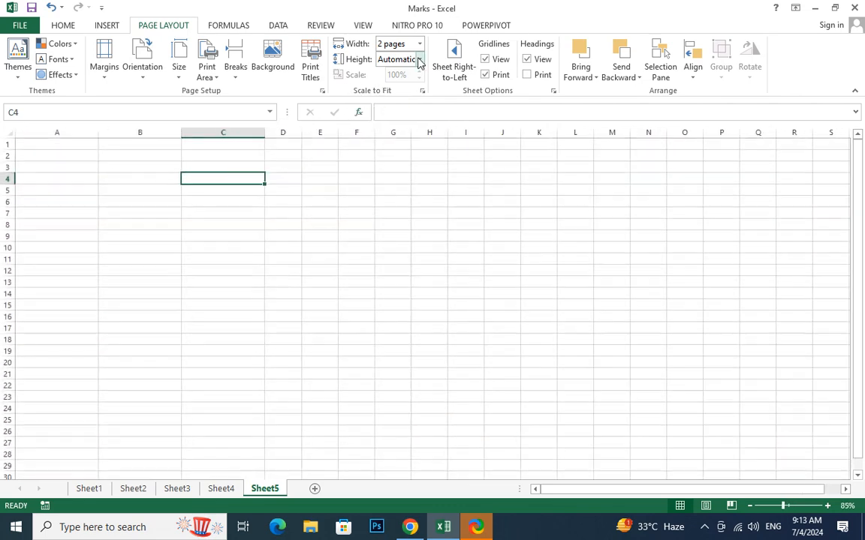
{"action": "left_click", "coordinate": [419, 43]}
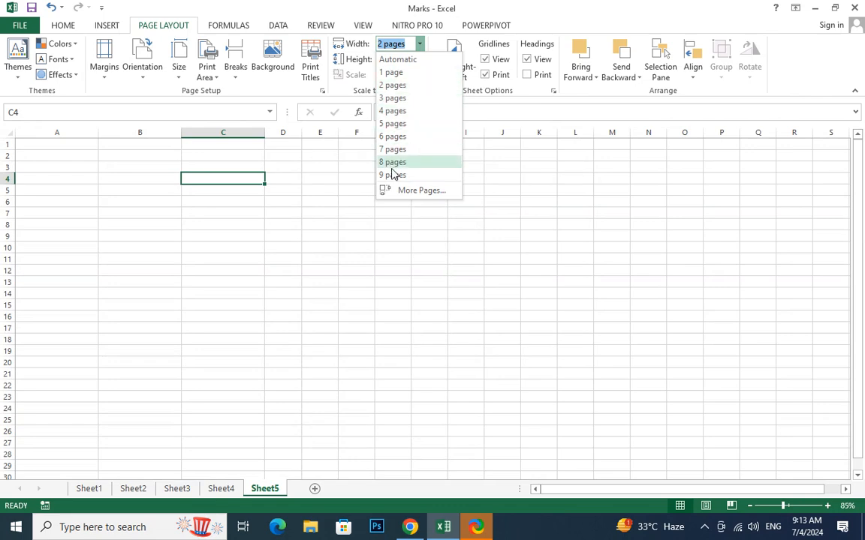
{"action": "left_click", "coordinate": [419, 44]}
{"action": "left_click", "coordinate": [419, 60]}
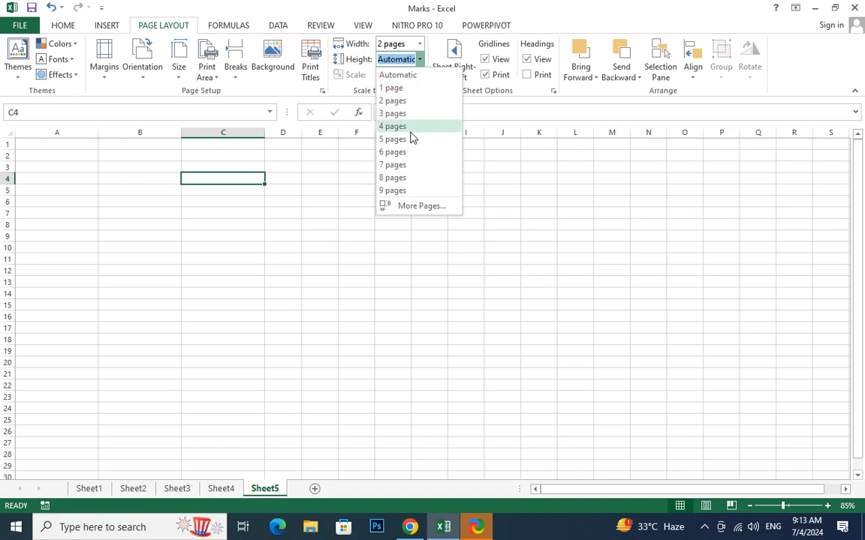
{"action": "left_click", "coordinate": [420, 60]}
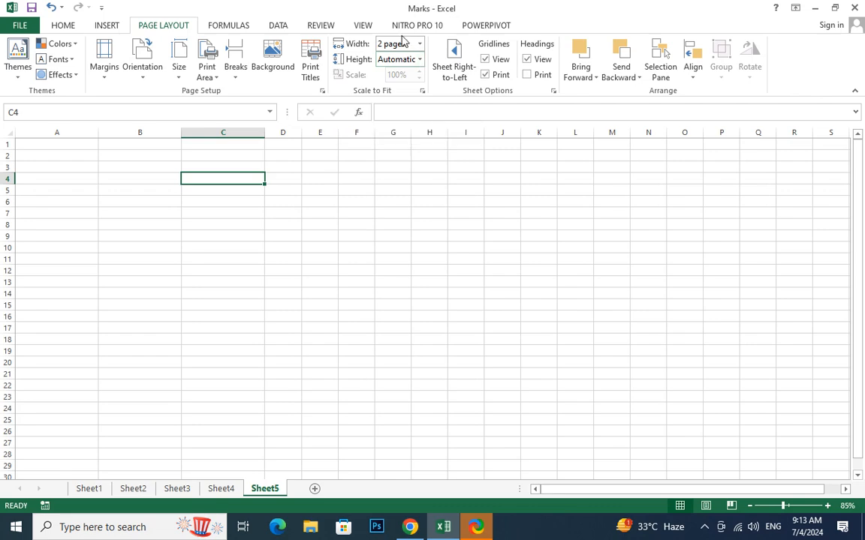
{"action": "left_click", "coordinate": [271, 216]}
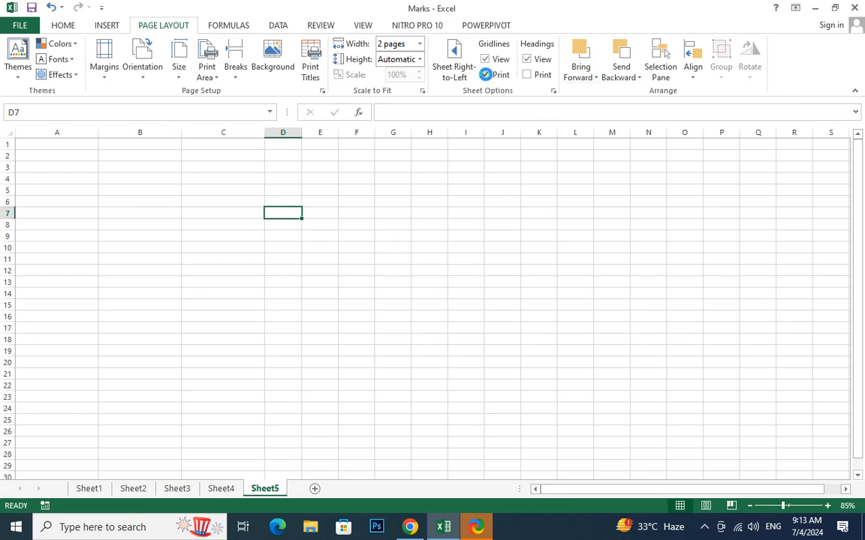
Turn on gridline printing for Sheet4 and zoom the sheet out to 40% to show its page breaks
{"action": "left_click", "coordinate": [223, 489]}
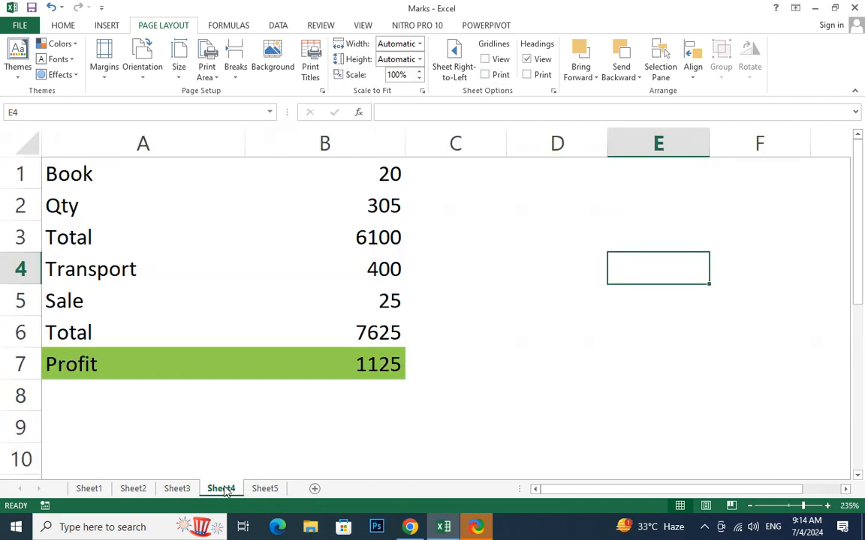
{"action": "scroll", "coordinate": [362, 403], "scroll_direction": "down", "scroll_amount": 5}
{"action": "scroll", "coordinate": [362, 403], "scroll_direction": "down", "scroll_amount": 7, "text": "ctrl"}
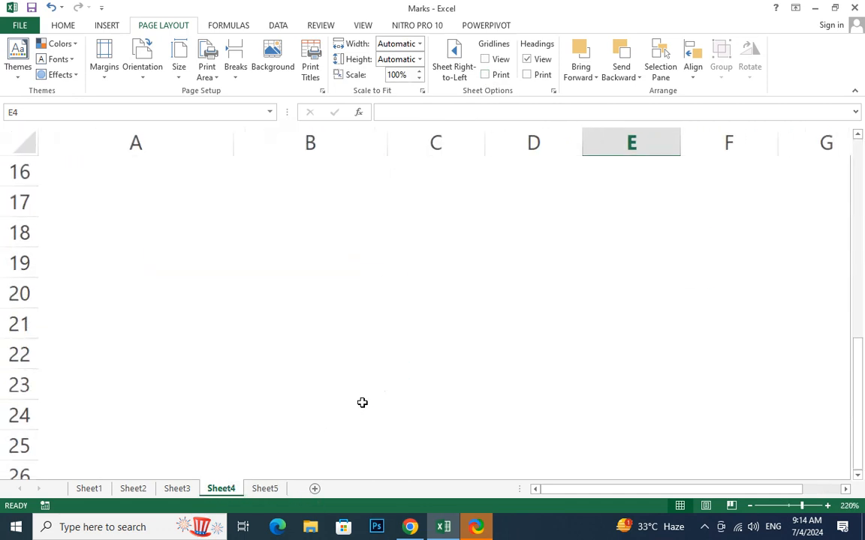
{"action": "scroll", "coordinate": [377, 415], "scroll_direction": "up", "scroll_amount": 4}
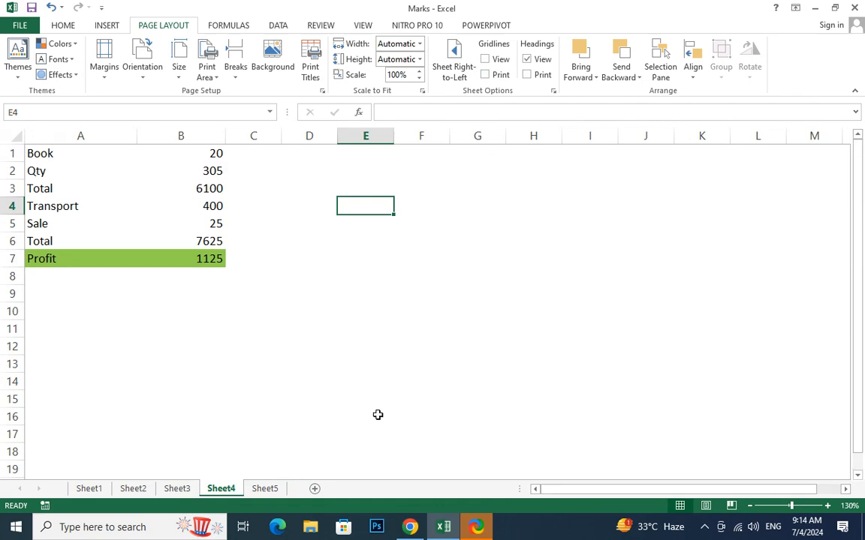
{"action": "scroll", "coordinate": [377, 415], "scroll_direction": "down", "scroll_amount": 4, "text": "ctrl"}
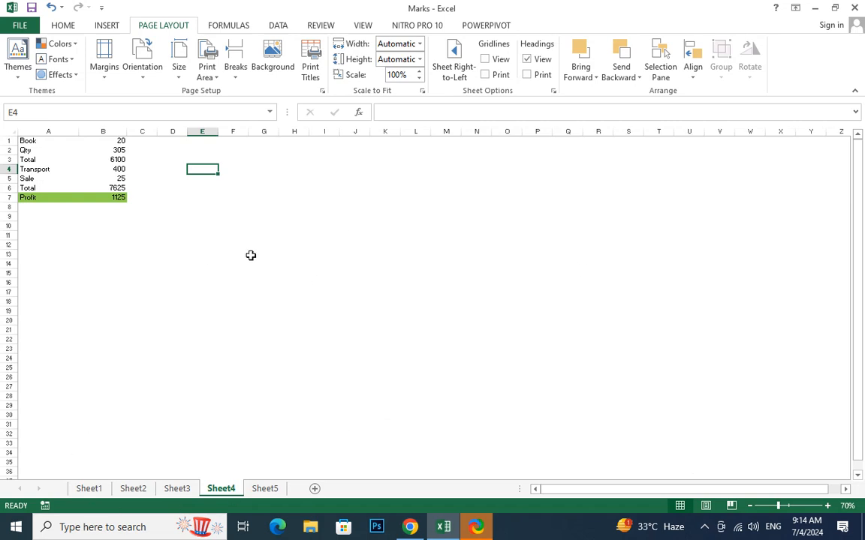
{"action": "left_click", "coordinate": [485, 74]}
{"action": "scroll", "coordinate": [383, 302], "scroll_direction": "down", "scroll_amount": 2, "text": "ctrl"}
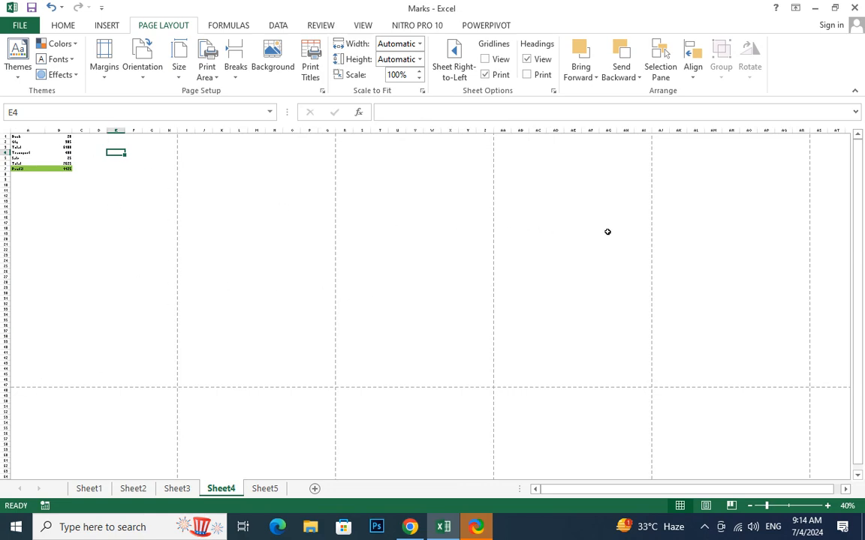
Try Scale to Fit widths of 2 pages and 1 page on Sheet4, and return the width to Automatic
{"action": "left_click", "coordinate": [419, 44]}
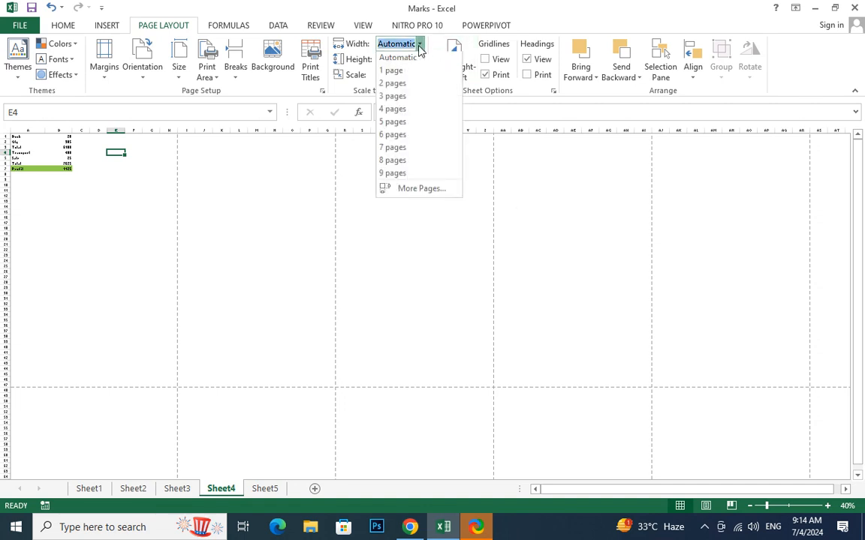
{"action": "left_click", "coordinate": [402, 86]}
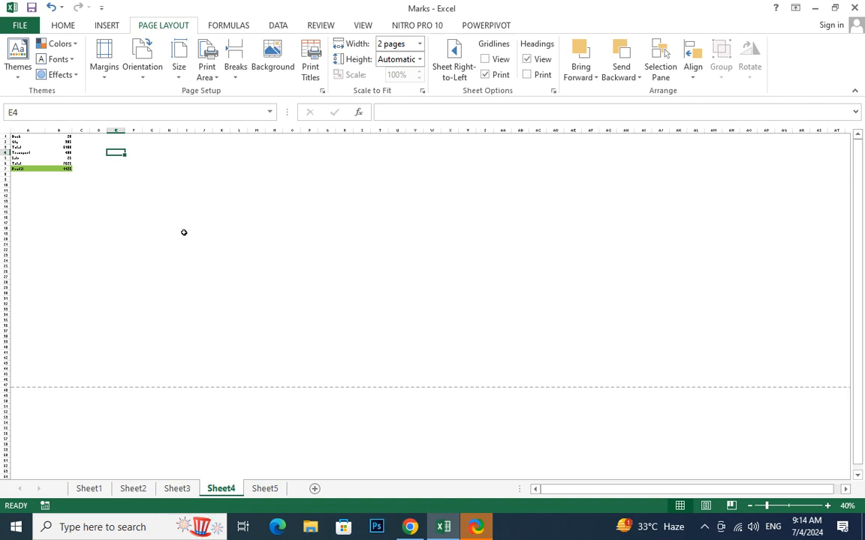
{"action": "left_click", "coordinate": [420, 44]}
{"action": "left_click", "coordinate": [405, 73]}
{"action": "left_click", "coordinate": [419, 60]}
{"action": "left_click", "coordinate": [418, 60]}
{"action": "left_click", "coordinate": [419, 44]}
{"action": "left_click", "coordinate": [397, 59]}
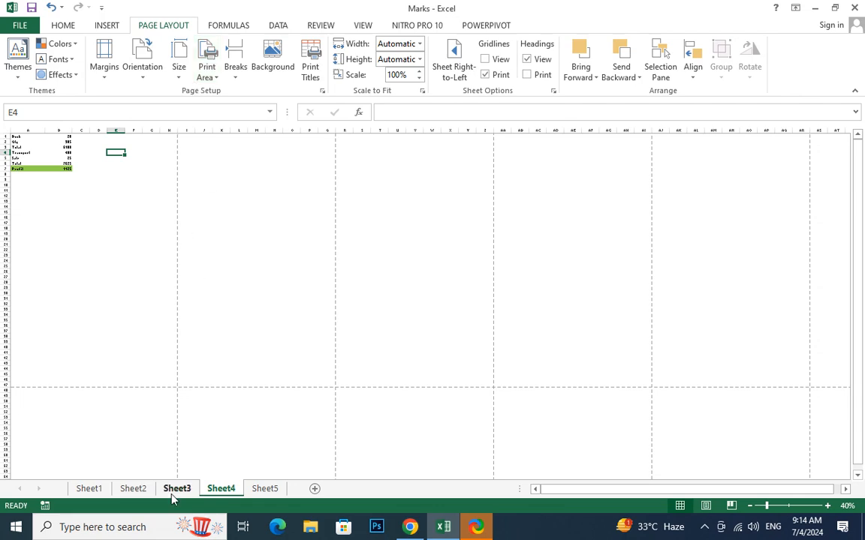
Look over the data on Sheet1, Sheet2 and Sheet3 of the Marks workbook
{"action": "left_click", "coordinate": [88, 489]}
{"action": "scroll", "coordinate": [254, 283], "scroll_direction": "down", "scroll_amount": 6}
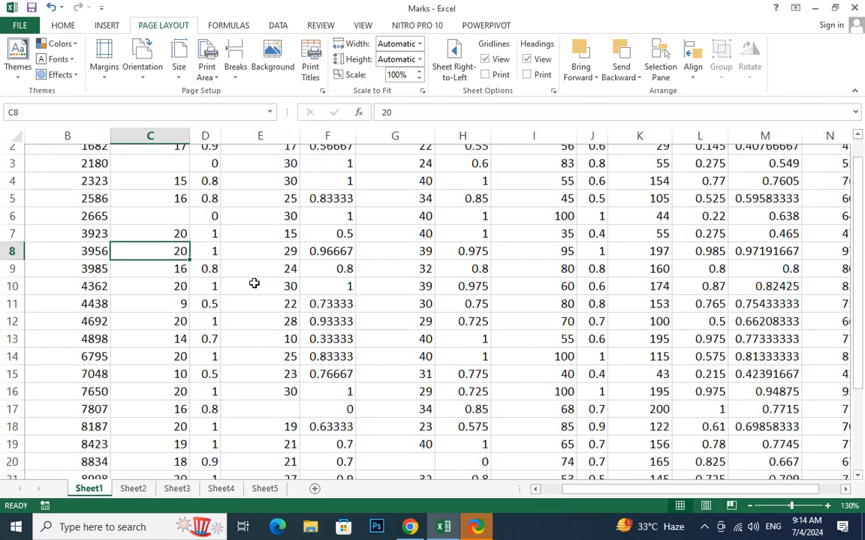
{"action": "scroll", "coordinate": [254, 283], "scroll_direction": "up", "scroll_amount": 6}
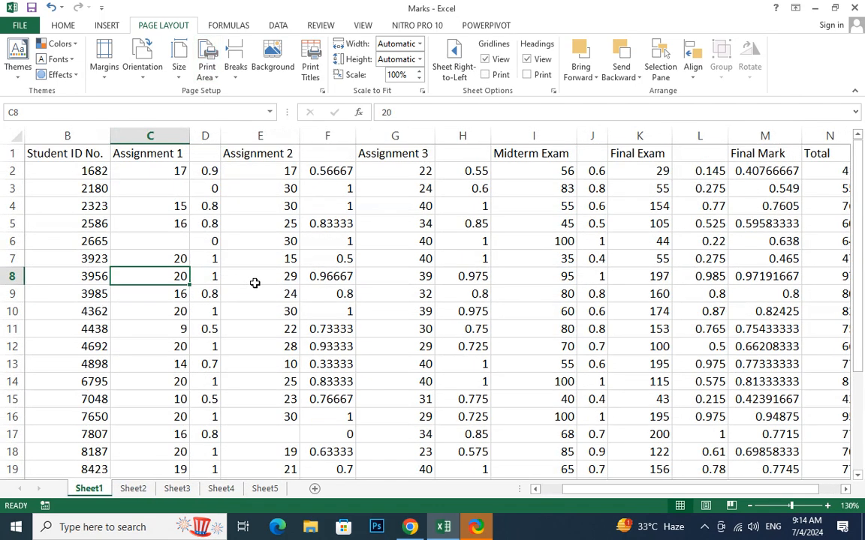
{"action": "left_click", "coordinate": [130, 493]}
{"action": "left_click", "coordinate": [177, 489]}
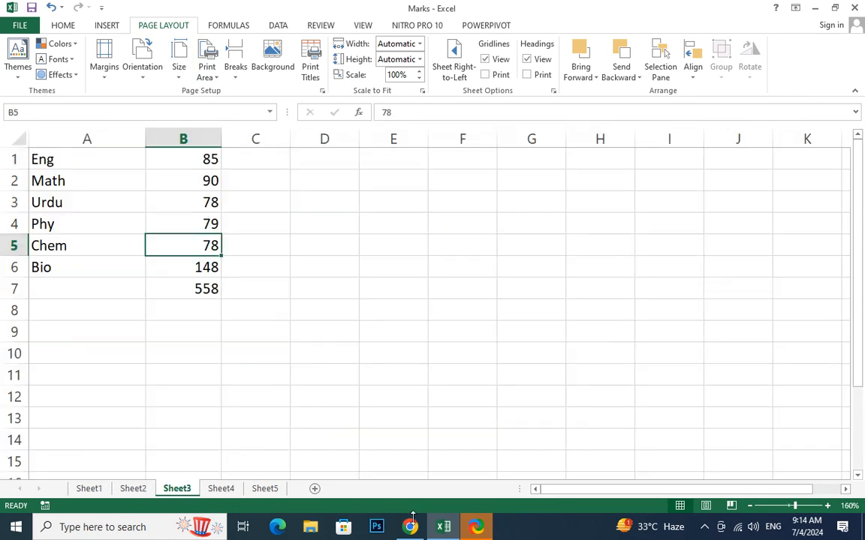
Switch to the desktop and open the pivot-tables workbook
{"action": "left_click", "coordinate": [439, 532]}
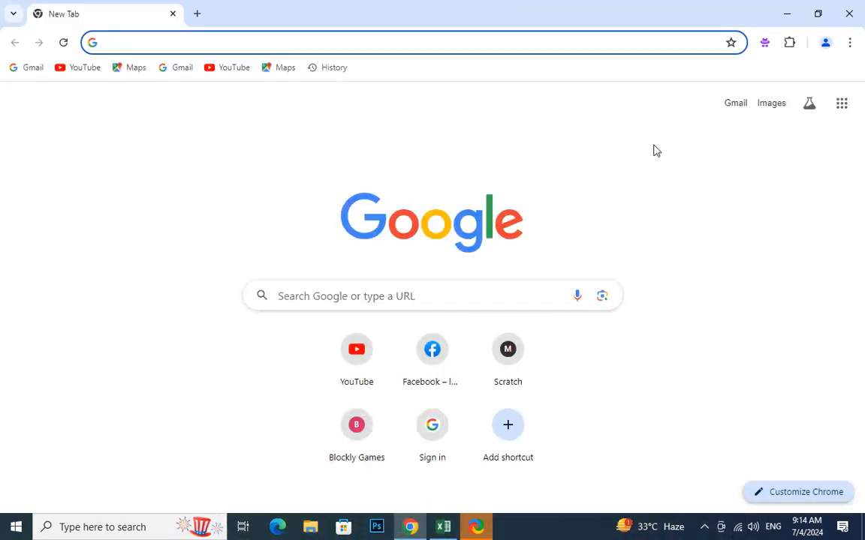
{"action": "left_click", "coordinate": [786, 11]}
{"action": "left_click", "coordinate": [638, 96]}
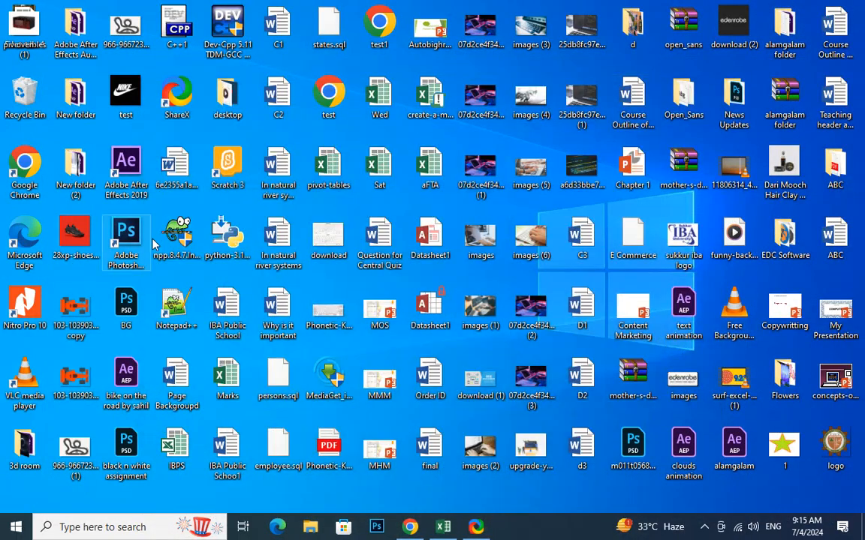
{"action": "double_click", "coordinate": [328, 178]}
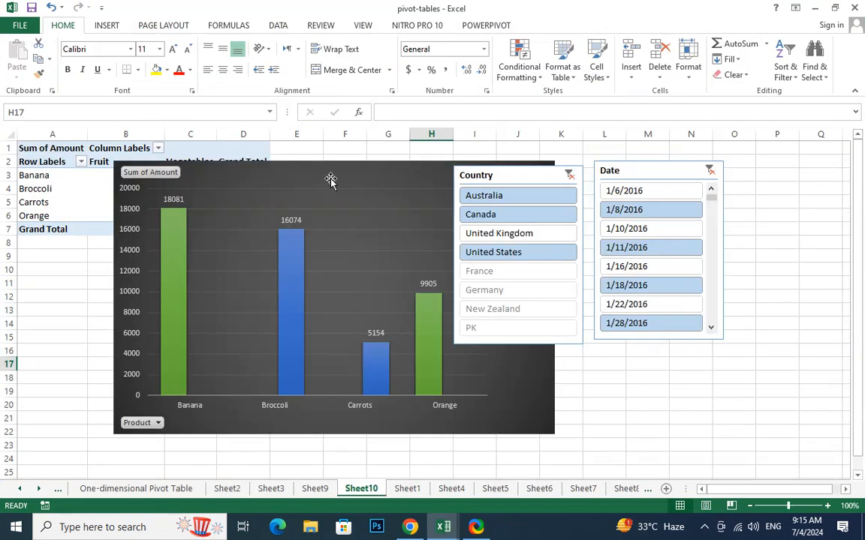
Look through Sheet7, Sheet6, Sheet5 and Sheet4, and go to the beginning of the order table on Sheet1
{"action": "left_click", "coordinate": [582, 489]}
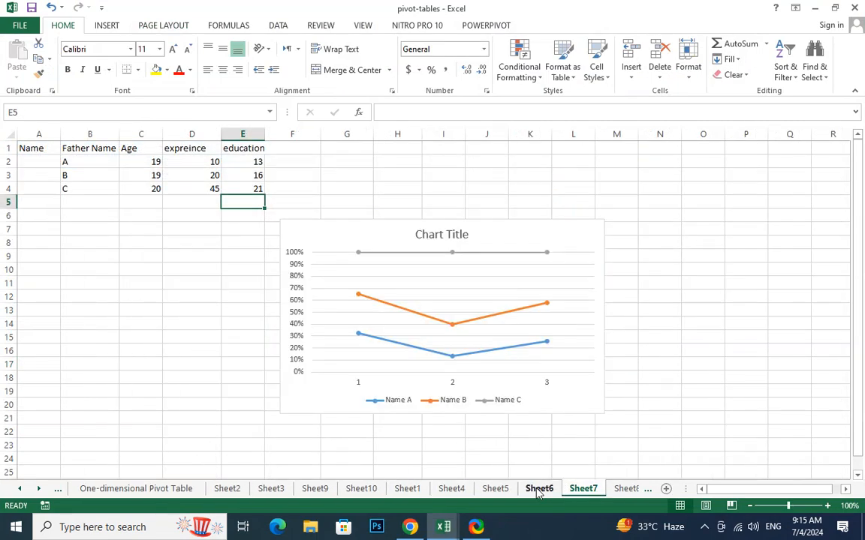
{"action": "left_click", "coordinate": [539, 489]}
{"action": "left_click", "coordinate": [495, 489]}
{"action": "left_click", "coordinate": [451, 489]}
{"action": "left_click", "coordinate": [417, 489]}
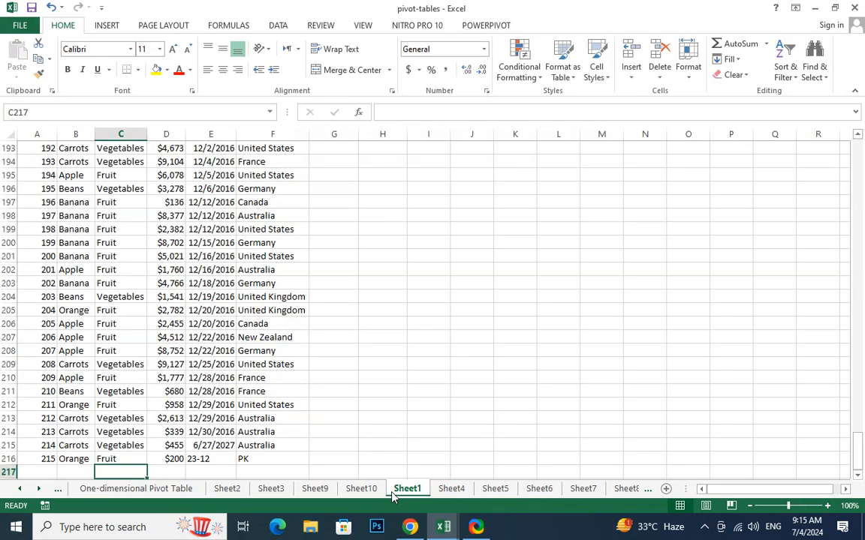
{"action": "scroll", "coordinate": [329, 355], "scroll_direction": "up", "scroll_amount": 14}
{"action": "scroll", "coordinate": [330, 355], "scroll_direction": "up", "scroll_amount": 20}
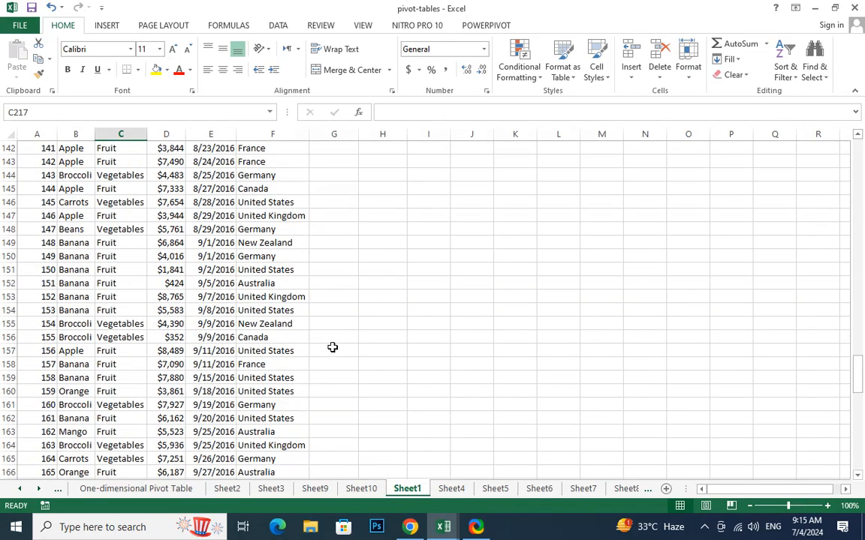
{"action": "scroll", "coordinate": [334, 345], "scroll_direction": "up", "scroll_amount": 20}
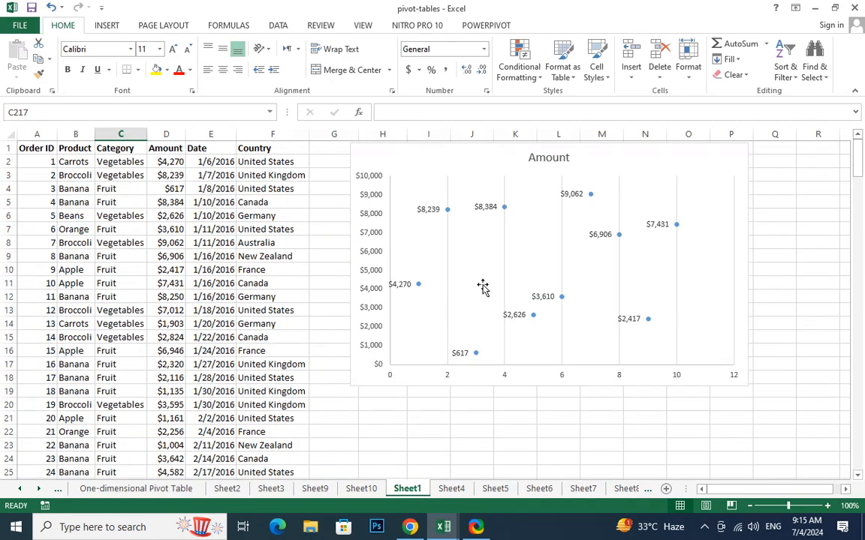
Move the Amount chart so it starts at column L, and open the print preview of the selected chart
{"action": "left_click", "coordinate": [365, 274]}
{"action": "left_click_drag", "start_coordinate": [350, 270], "coordinate": [543, 270]}
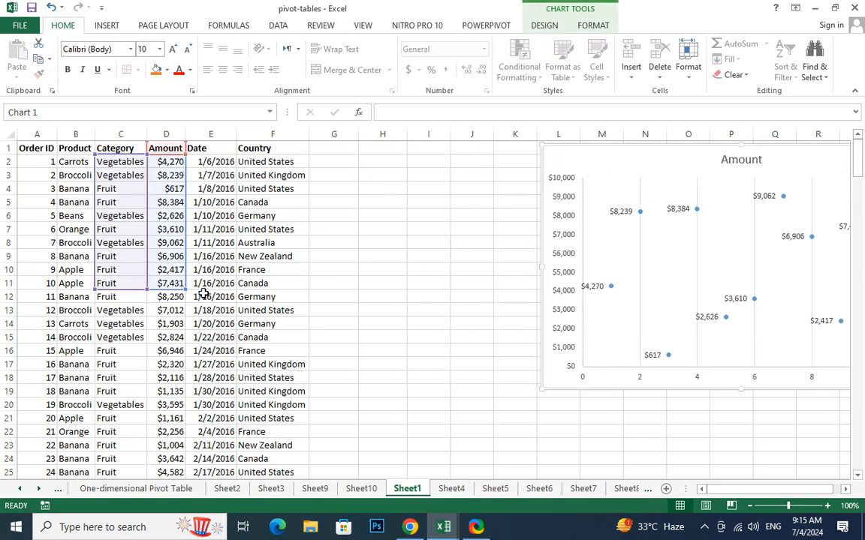
{"action": "key", "text": "ctrl+p"}
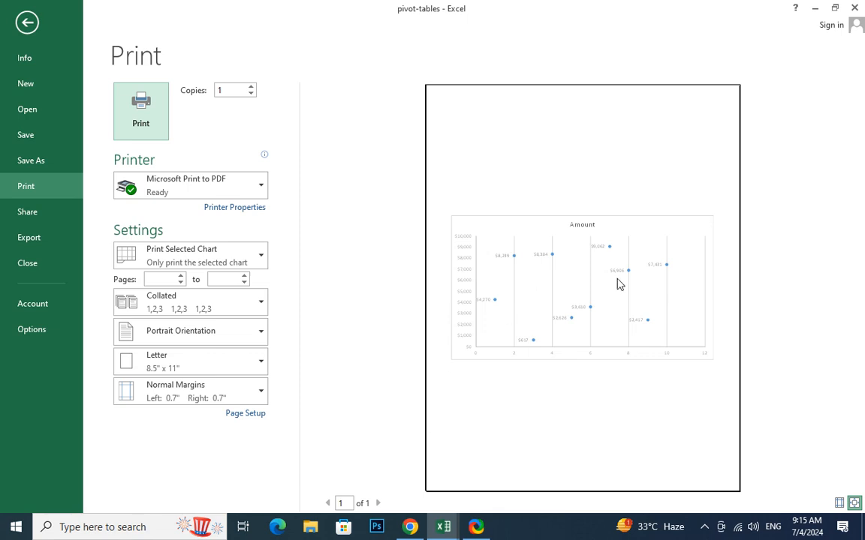
Close the print preview and delete the Amount chart from Sheet1
{"action": "key", "text": "Escape"}
{"action": "left_click", "coordinate": [289, 348]}
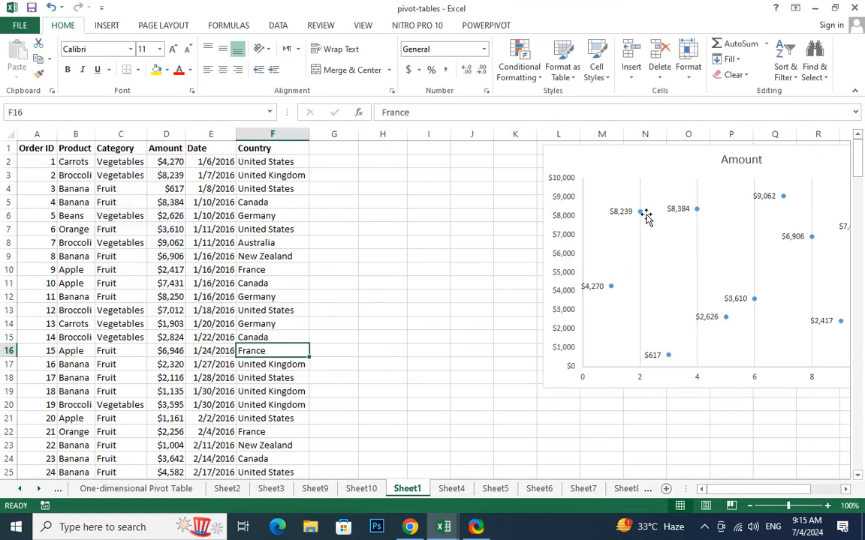
{"action": "left_click", "coordinate": [645, 217]}
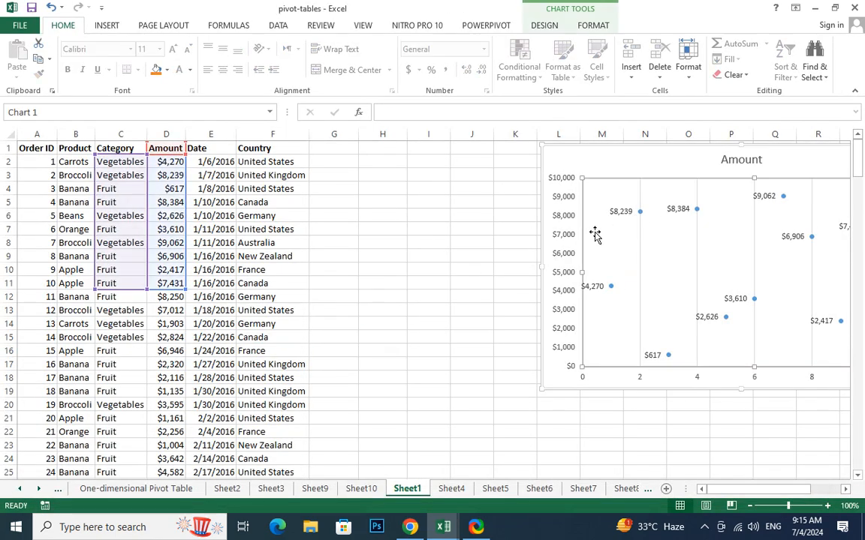
{"action": "left_click", "coordinate": [541, 323]}
{"action": "key", "text": "Delete"}
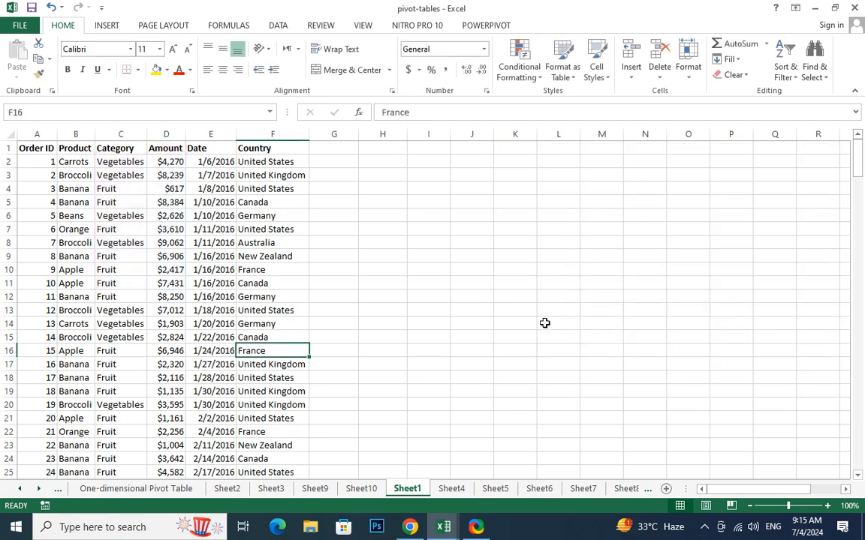
Preview how the order table on Sheet1 prints, look through its pages for the heading row, and return to the worksheet
{"action": "left_click", "coordinate": [194, 272]}
{"action": "key", "text": "ctrl+p"}
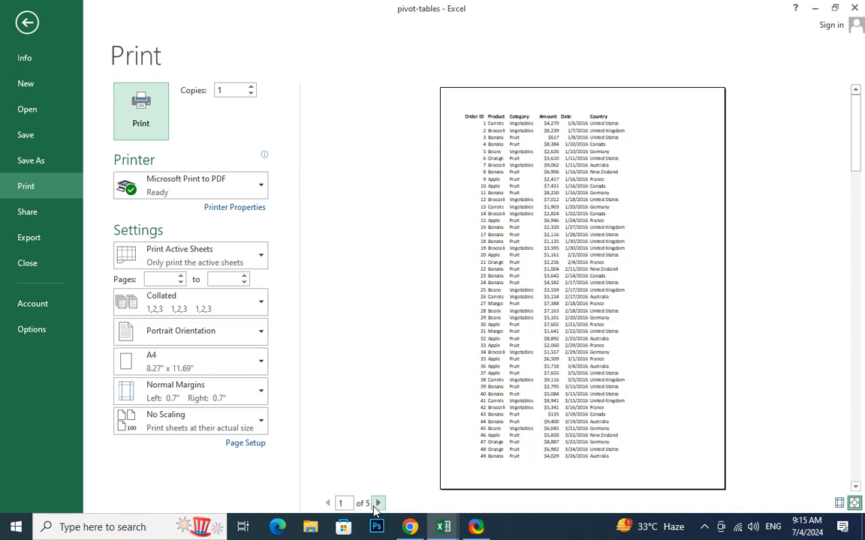
{"action": "left_click", "coordinate": [377, 504]}
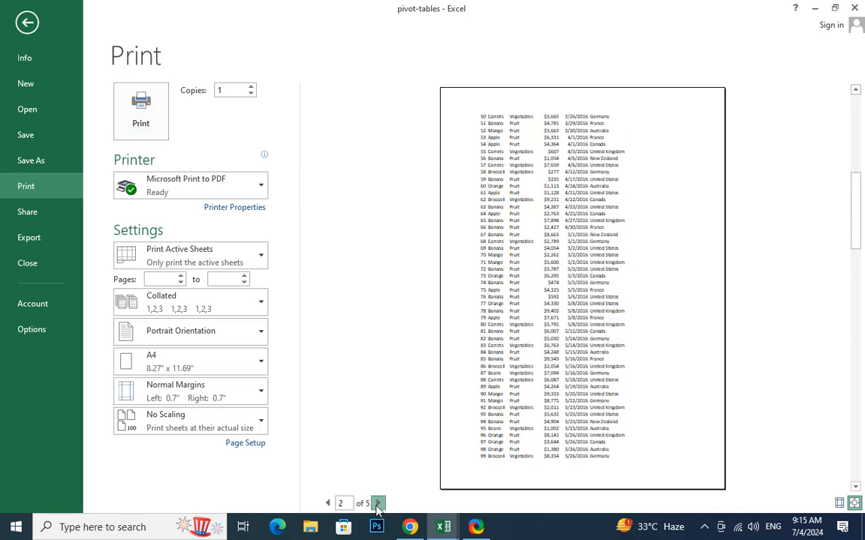
{"action": "left_click", "coordinate": [377, 503]}
{"action": "left_click", "coordinate": [377, 503]}
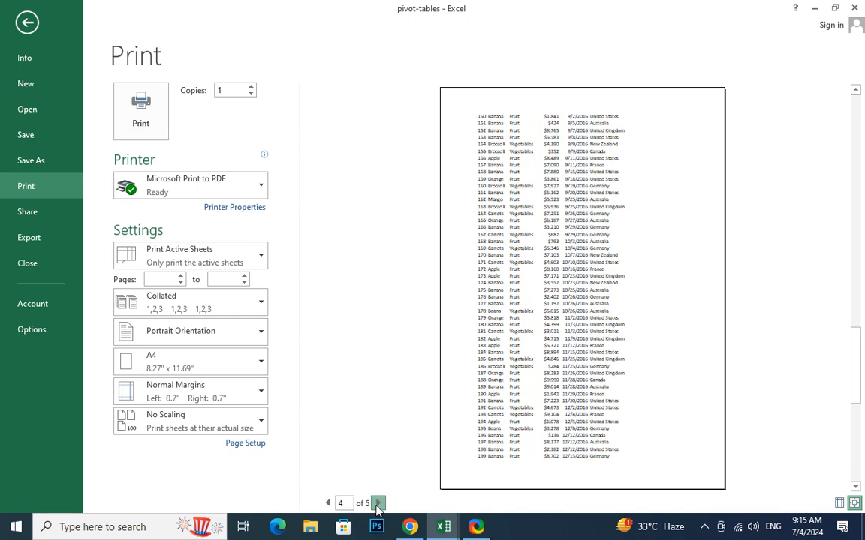
{"action": "left_click", "coordinate": [378, 504]}
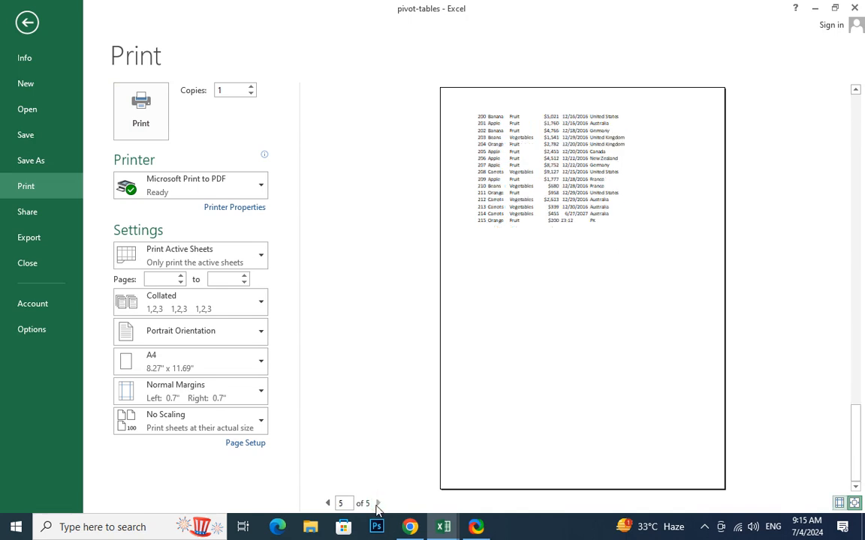
{"action": "left_click", "coordinate": [328, 504]}
{"action": "left_click", "coordinate": [328, 504]}
{"action": "left_click", "coordinate": [328, 504]}
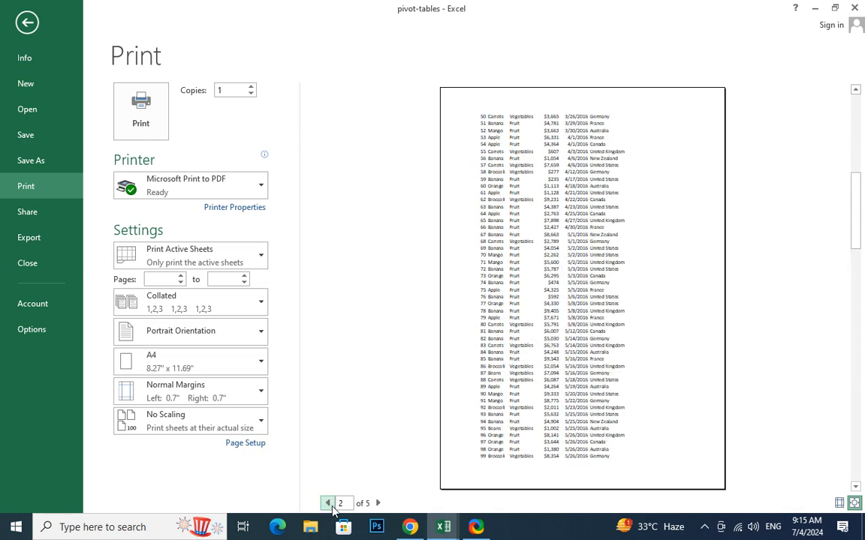
{"action": "left_click", "coordinate": [328, 504]}
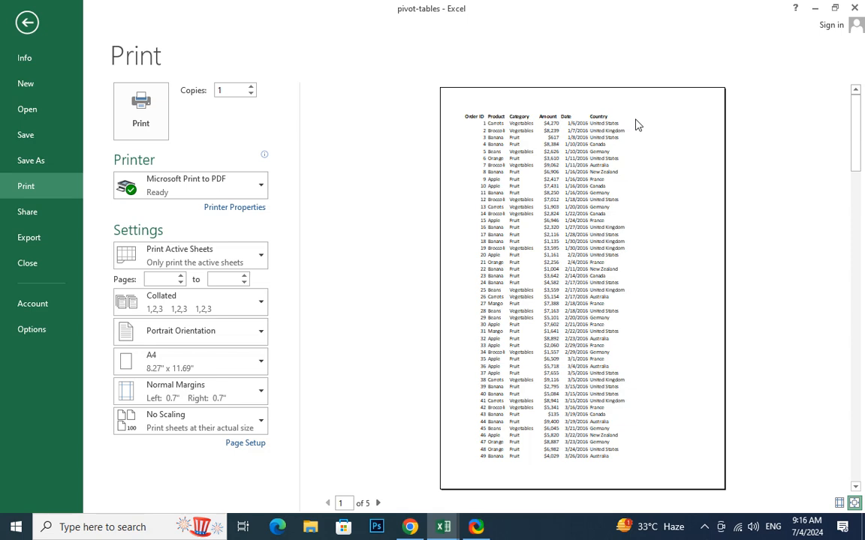
{"action": "scroll", "coordinate": [611, 142], "scroll_direction": "down", "scroll_amount": 1}
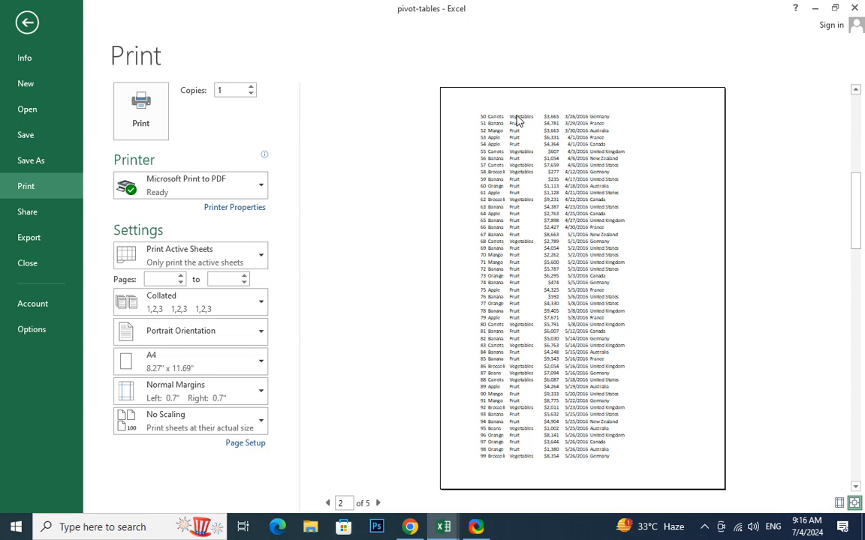
{"action": "key", "text": "Escape"}
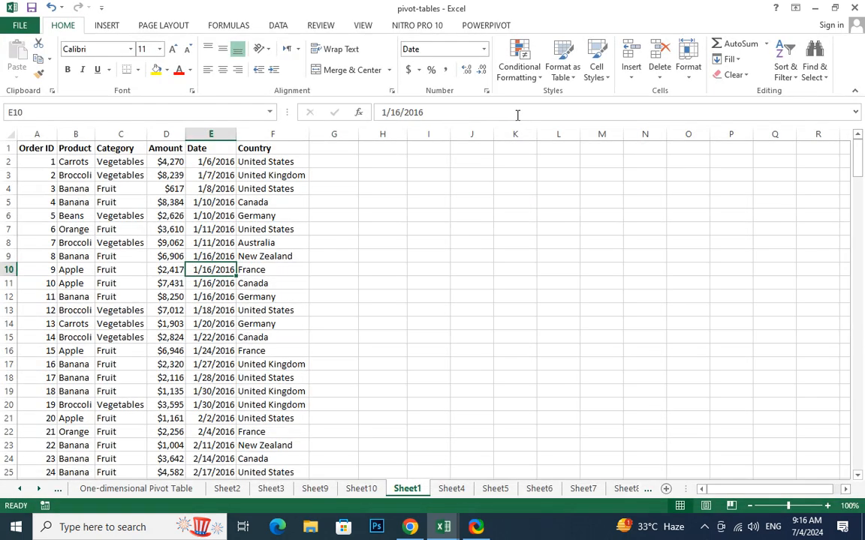
{"action": "left_click", "coordinate": [172, 27]}
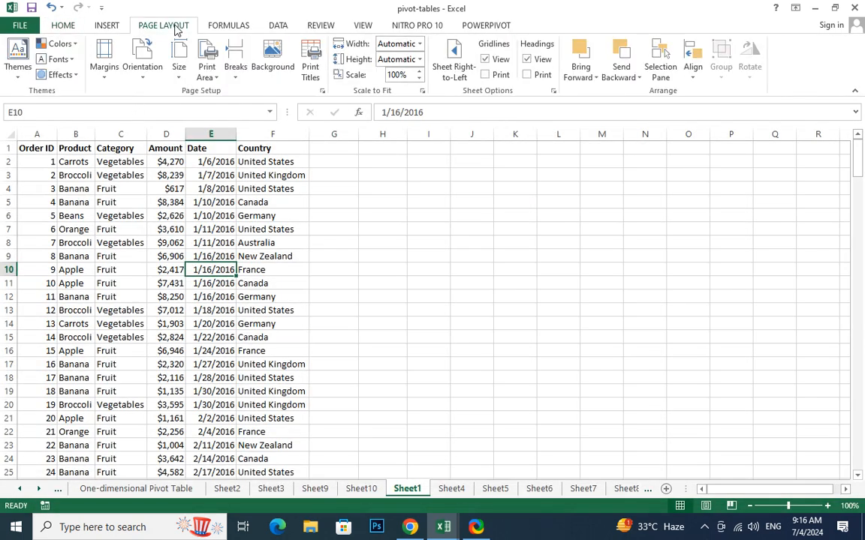
{"action": "left_click", "coordinate": [205, 75]}
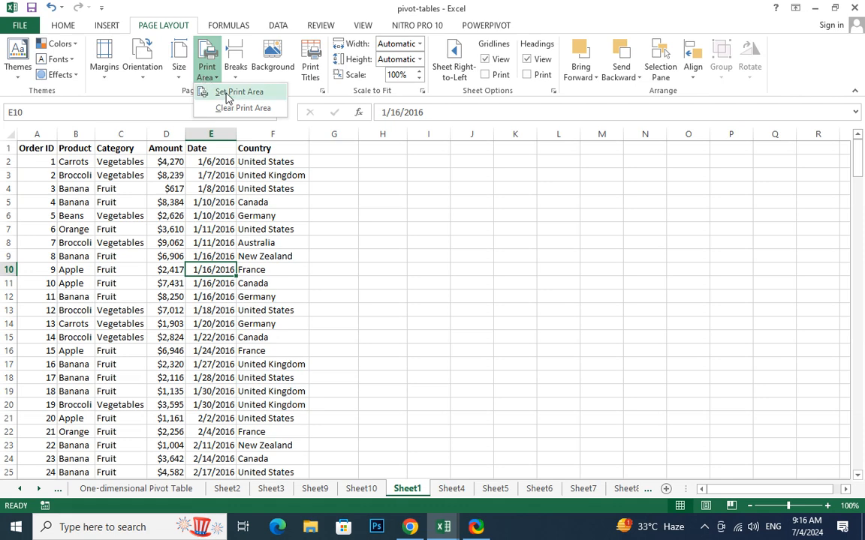
{"action": "left_click", "coordinate": [227, 93]}
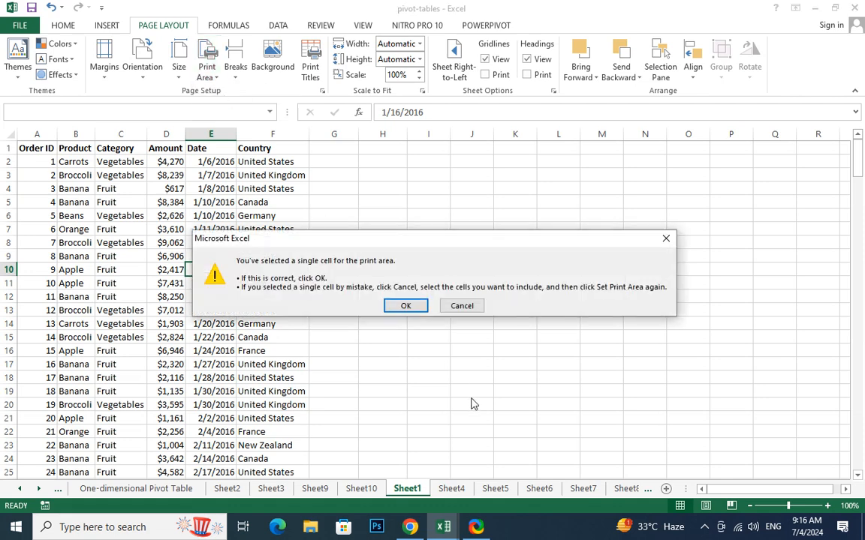
{"action": "left_click", "coordinate": [665, 239]}
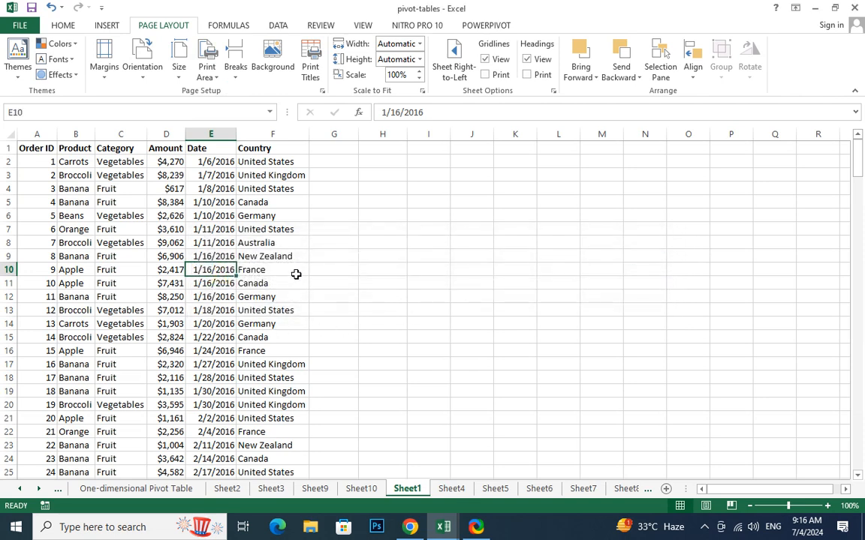
Set the whole order table, A1:F216, as the print area of Sheet1
{"action": "left_click", "coordinate": [261, 272]}
{"action": "left_click_drag", "start_coordinate": [29, 148], "coordinate": [280, 438]}
{"action": "left_click", "coordinate": [207, 69]}
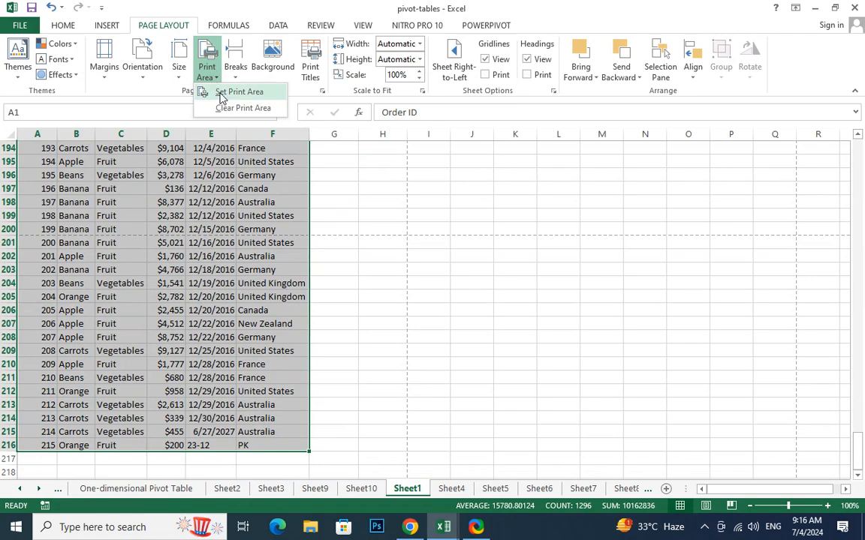
{"action": "left_click", "coordinate": [218, 90]}
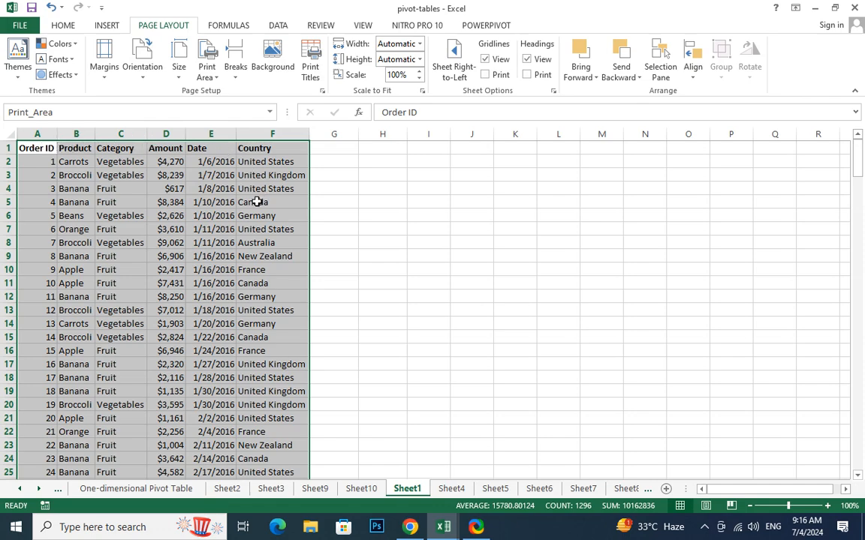
Set row 1 ($1:$1) to repeat at the top of every printed page, and turn on Gridlines and Black and white printing
{"action": "scroll", "coordinate": [228, 184], "scroll_direction": "up", "scroll_amount": 5}
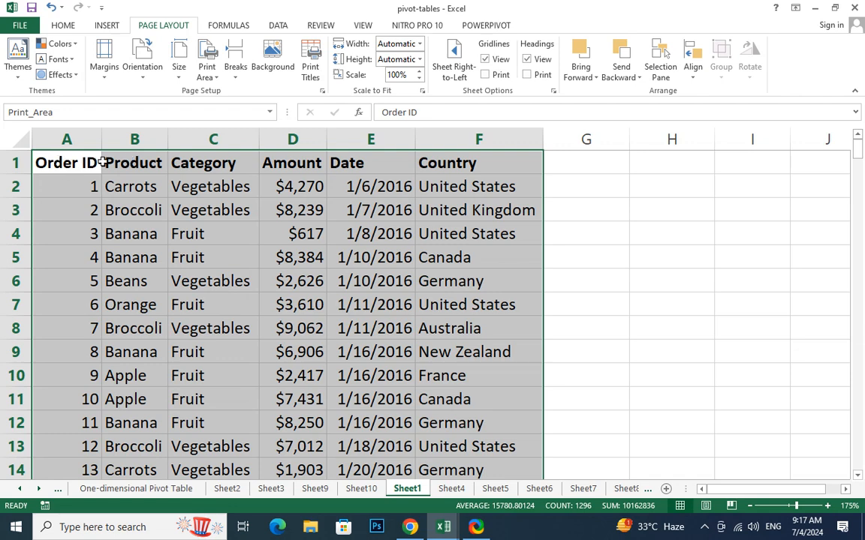
{"action": "left_click", "coordinate": [315, 70]}
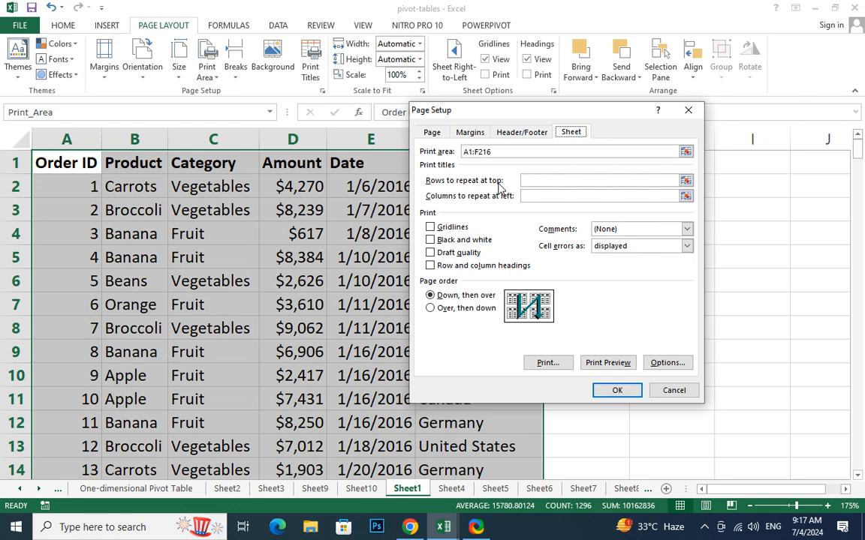
{"action": "left_click", "coordinate": [685, 180]}
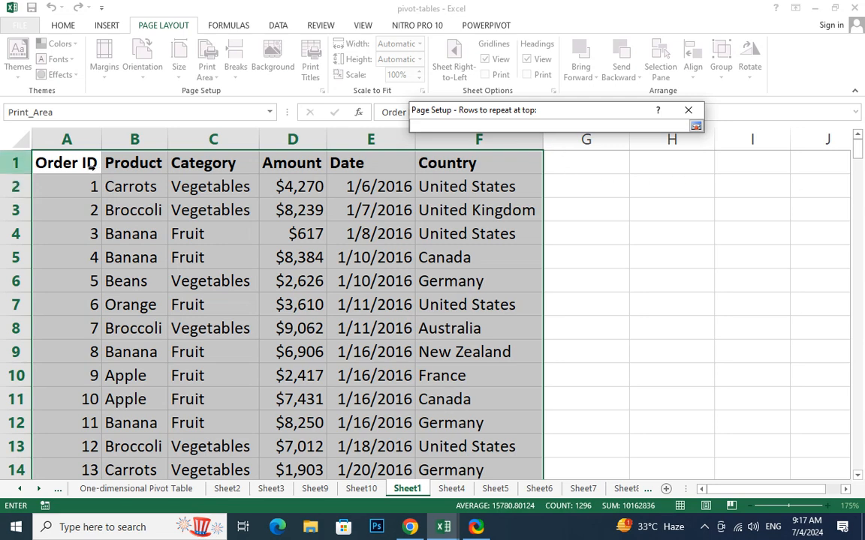
{"action": "left_click", "coordinate": [62, 158]}
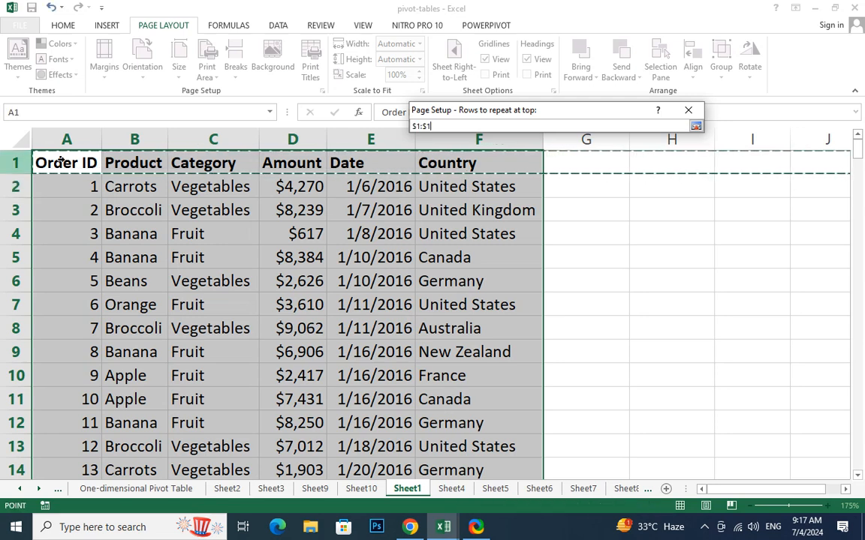
{"action": "left_click", "coordinate": [695, 126]}
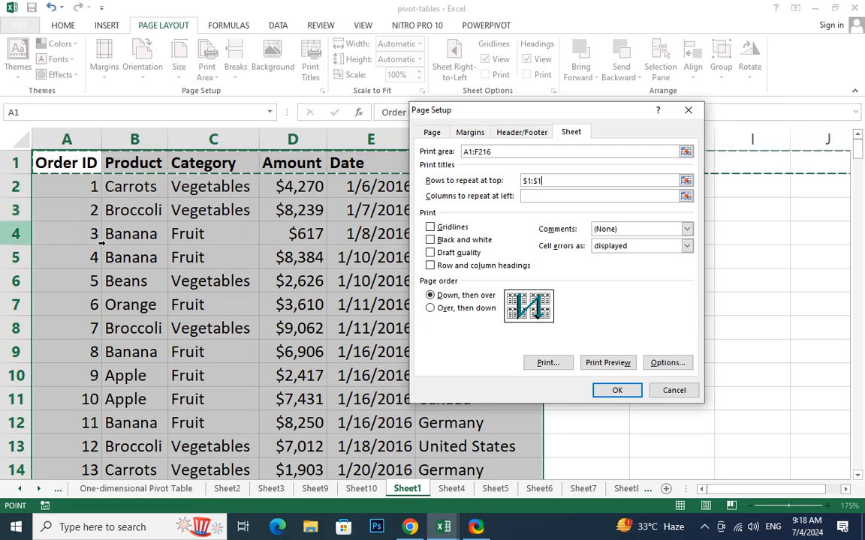
{"action": "left_click", "coordinate": [432, 229]}
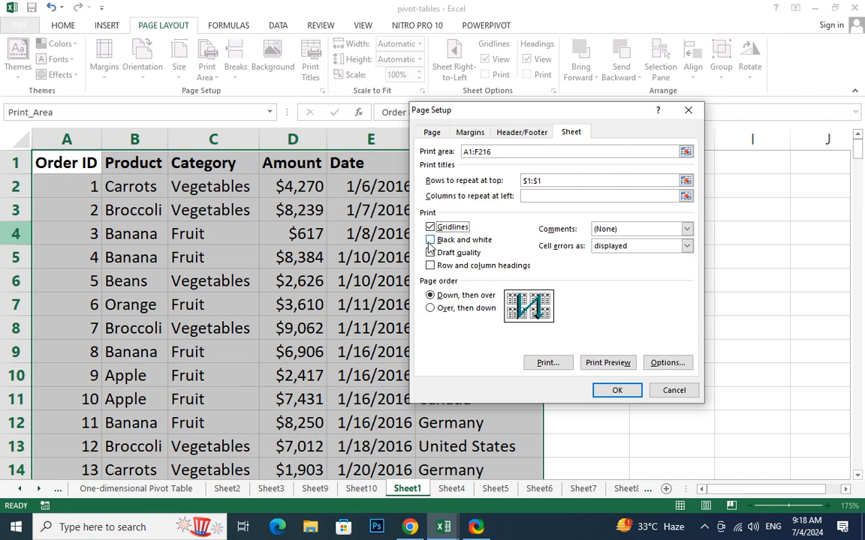
{"action": "left_click", "coordinate": [430, 241]}
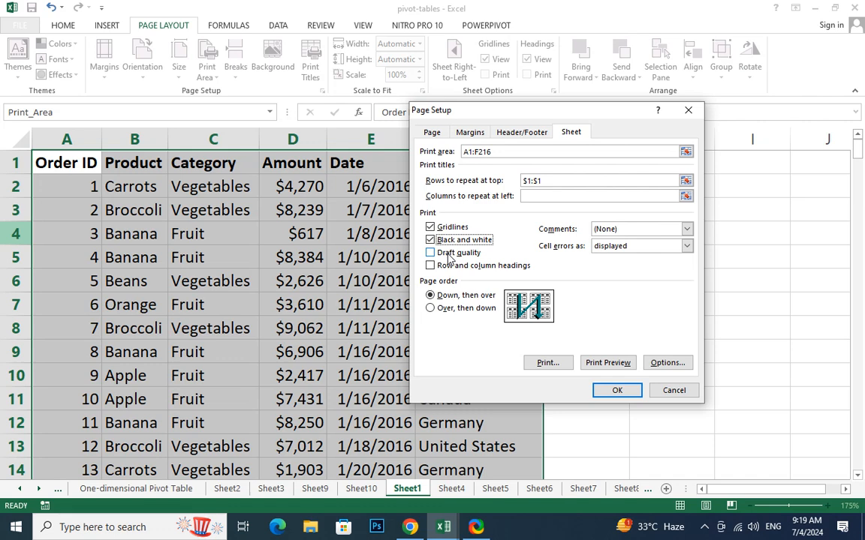
Try the Draft quality and Row and column headings print options, clearing each one again
{"action": "left_click", "coordinate": [430, 254]}
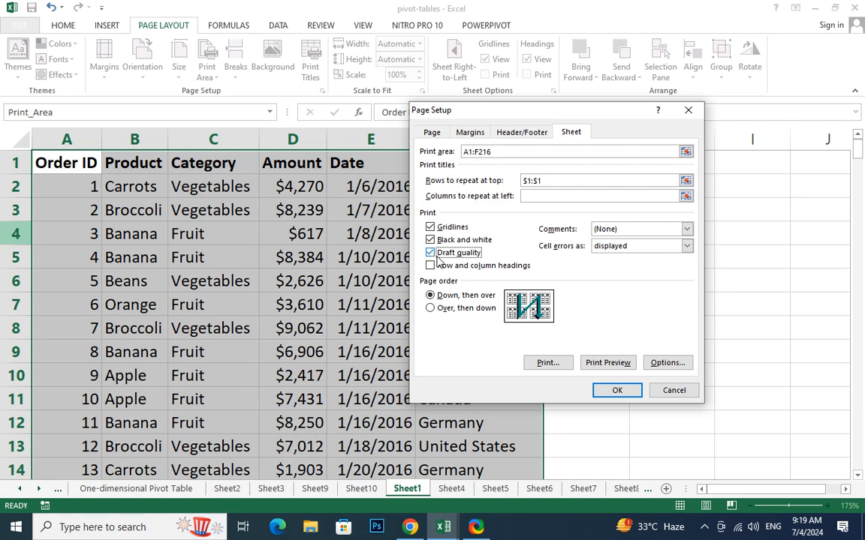
{"action": "left_click", "coordinate": [431, 253]}
{"action": "left_click", "coordinate": [431, 268]}
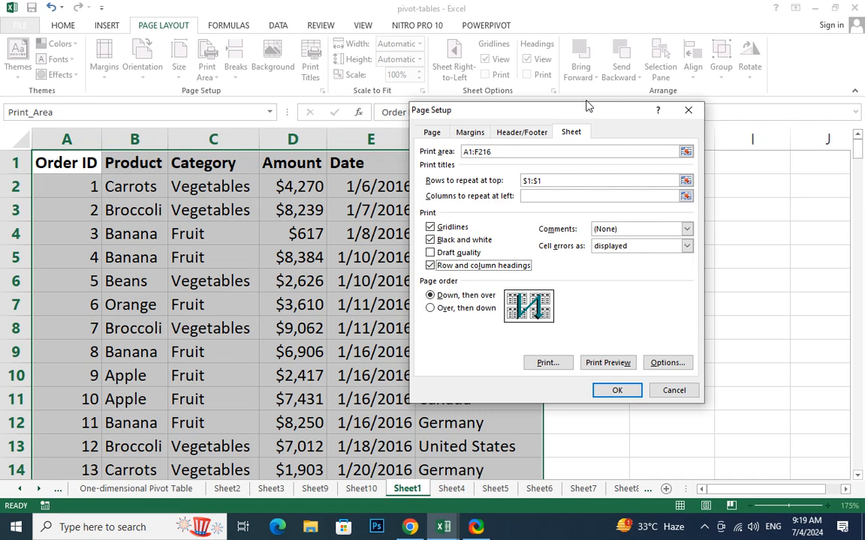
{"action": "left_click", "coordinate": [432, 267]}
Keep comments at (None) and cell errors as displayed, and try the Over, then down page order before restoring Down, then over
{"action": "left_click", "coordinate": [686, 232]}
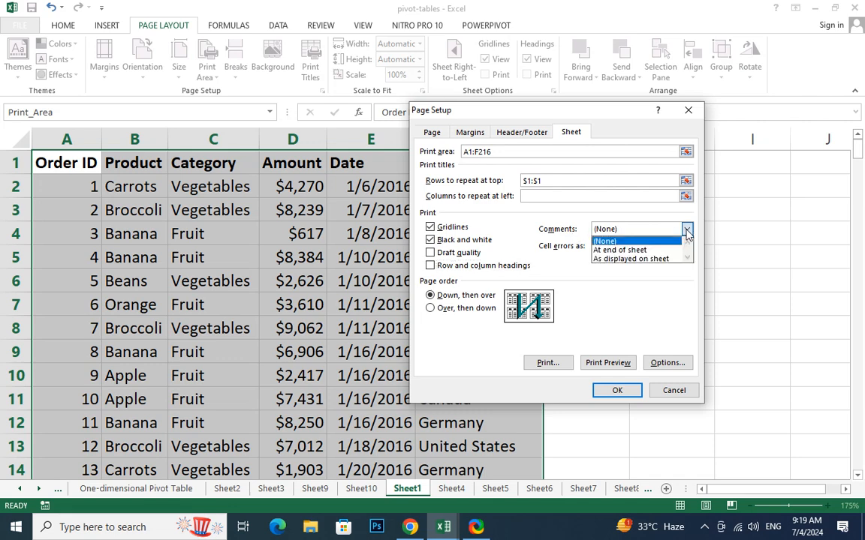
{"action": "left_click", "coordinate": [620, 242]}
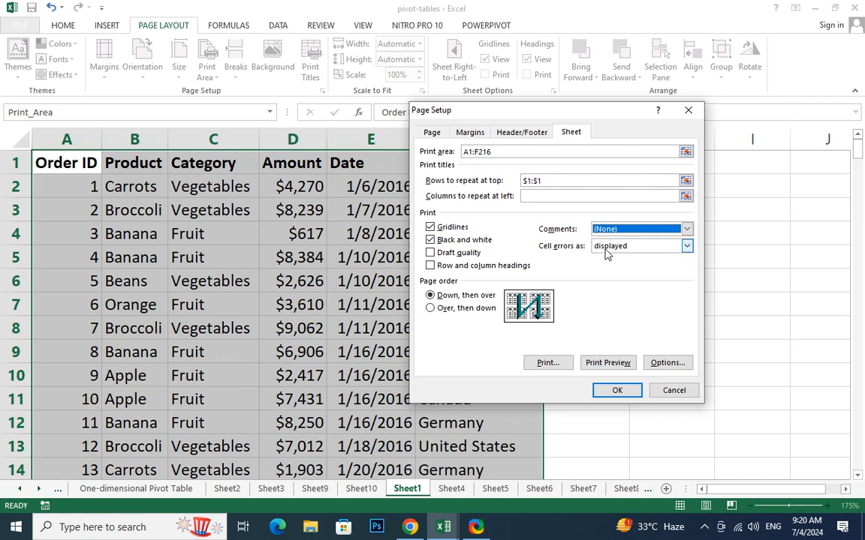
{"action": "left_click", "coordinate": [648, 248]}
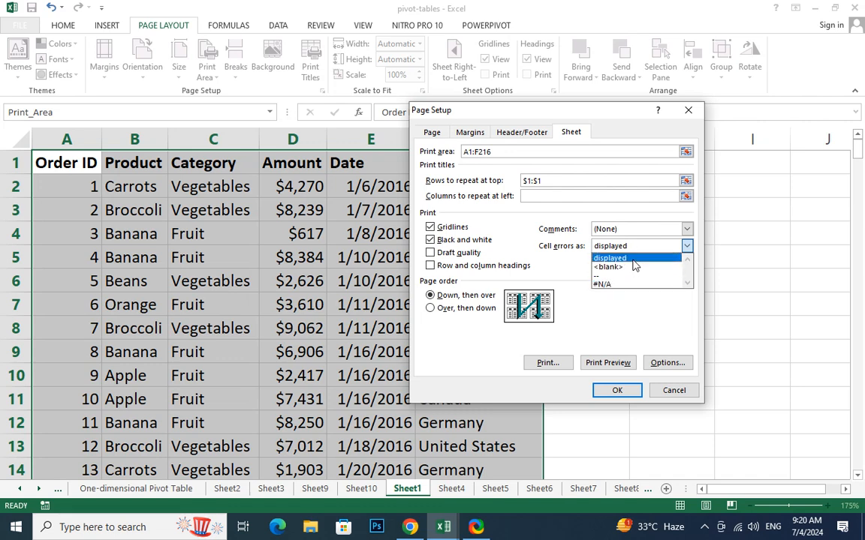
{"action": "left_click", "coordinate": [653, 253]}
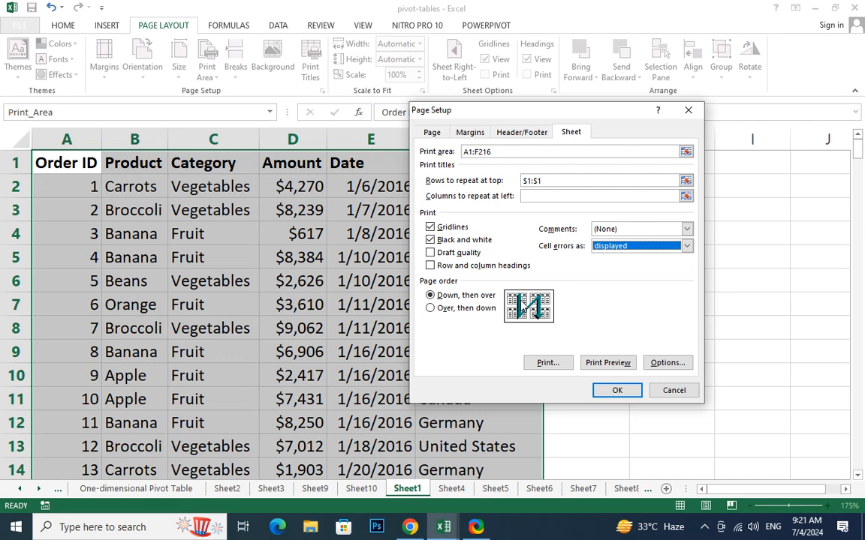
{"action": "left_click", "coordinate": [431, 309]}
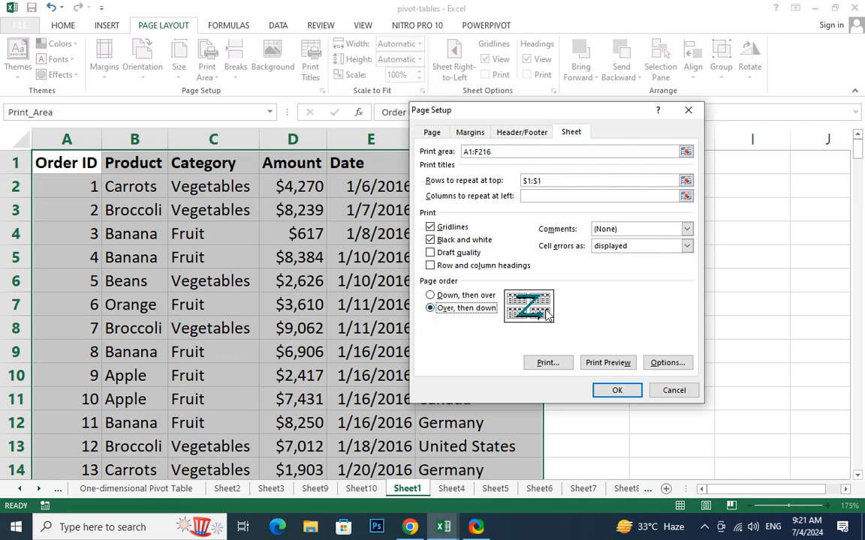
{"action": "left_click", "coordinate": [430, 296]}
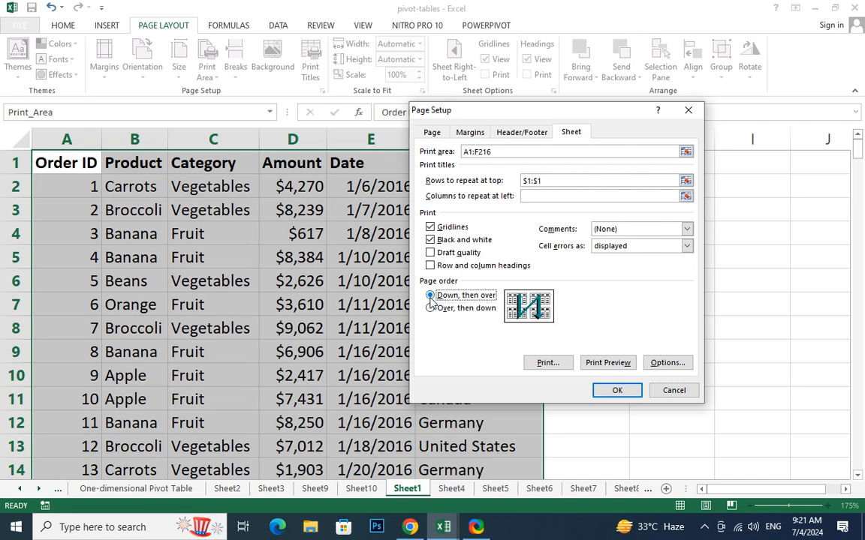
Open the print preview from the page setup and look through the pages up to page 4
{"action": "left_click", "coordinate": [608, 363]}
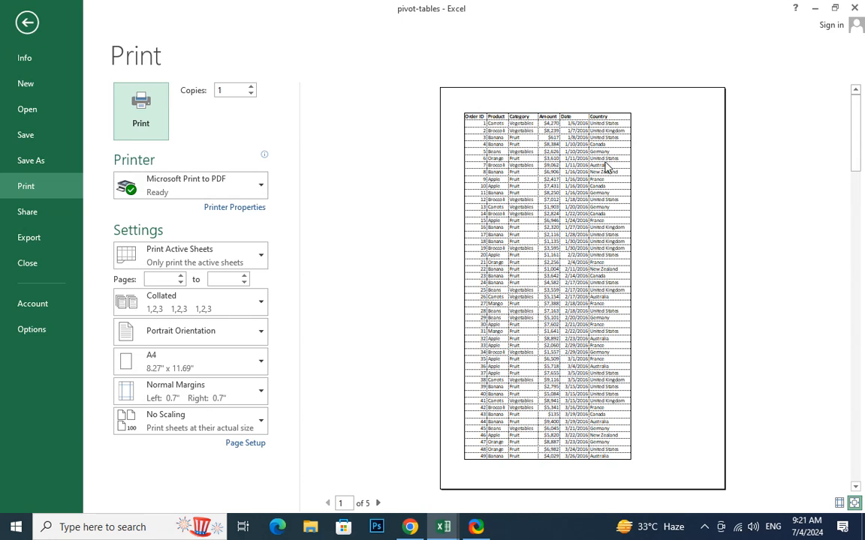
{"action": "scroll", "coordinate": [608, 167], "scroll_direction": "down", "scroll_amount": 1}
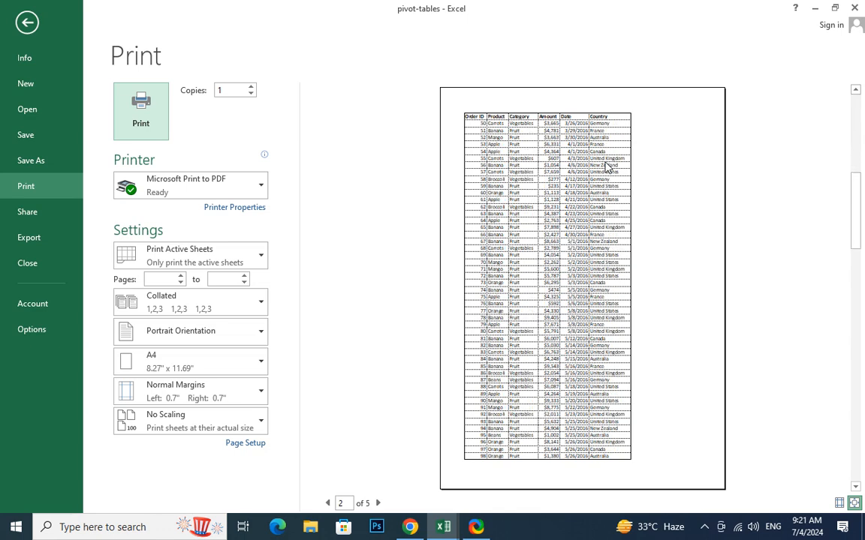
{"action": "scroll", "coordinate": [608, 167], "scroll_direction": "down", "scroll_amount": 1}
{"action": "scroll", "coordinate": [608, 168], "scroll_direction": "down", "scroll_amount": 1}
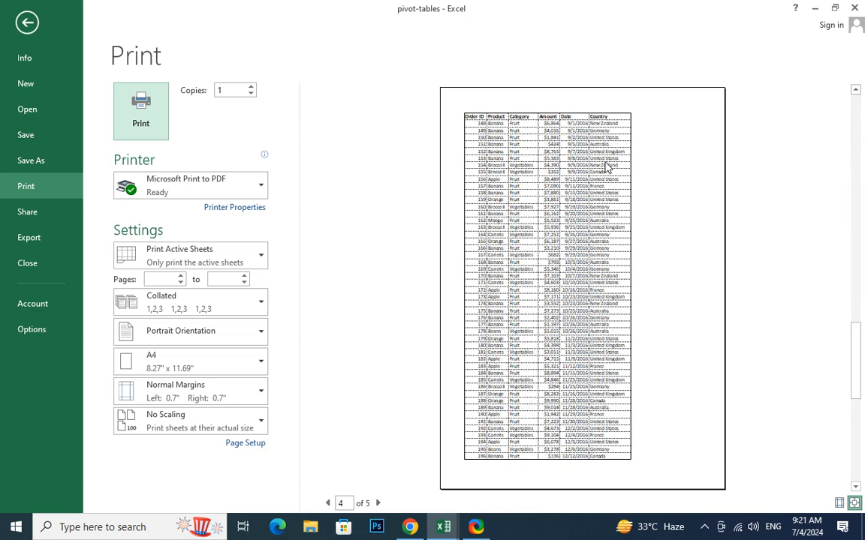
View page 5 of the print preview and return to the worksheet
{"action": "scroll", "coordinate": [608, 167], "scroll_direction": "down", "scroll_amount": 1}
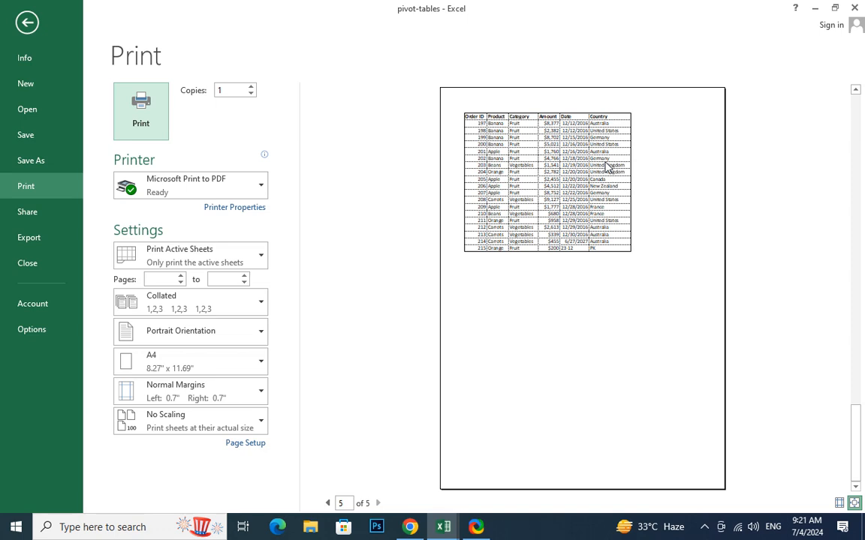
{"action": "key", "text": "Escape"}
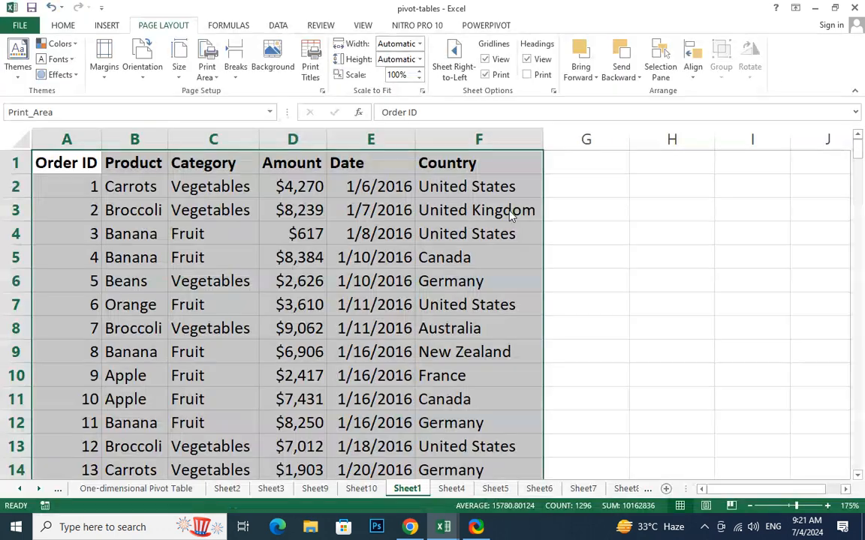
Below the end of the data table, enter "Signature" in B219 and "Head of ABC" in B220
{"action": "scroll", "coordinate": [379, 248], "scroll_direction": "down", "scroll_amount": 8}
{"action": "scroll", "coordinate": [380, 249], "scroll_direction": "down", "scroll_amount": 20}
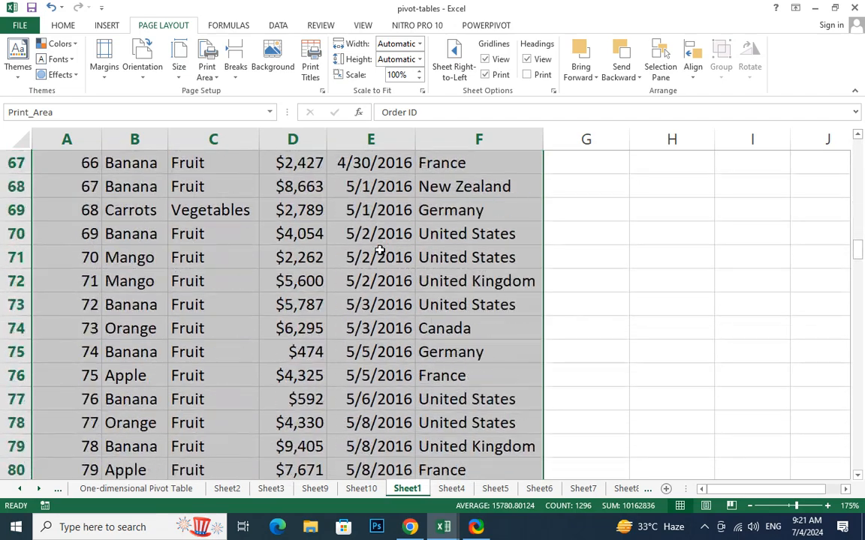
{"action": "scroll", "coordinate": [380, 250], "scroll_direction": "down", "scroll_amount": 20}
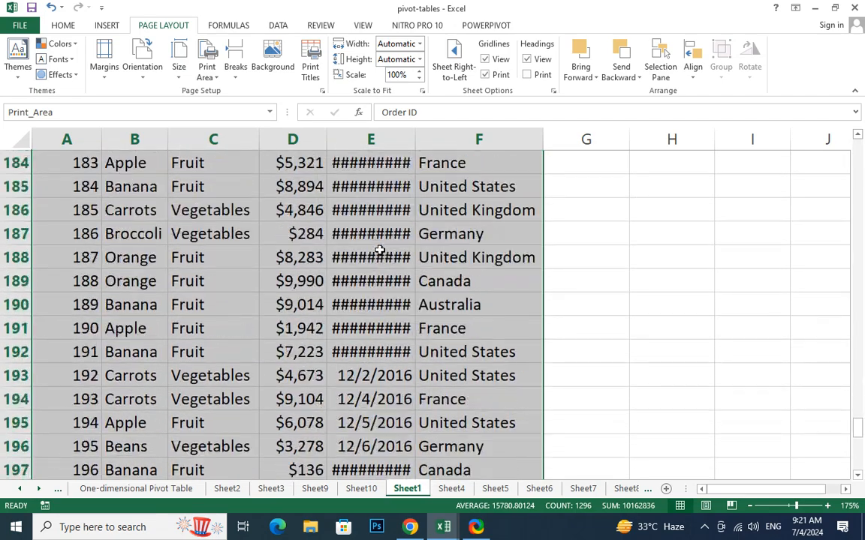
{"action": "scroll", "coordinate": [380, 249], "scroll_direction": "up", "scroll_amount": 10}
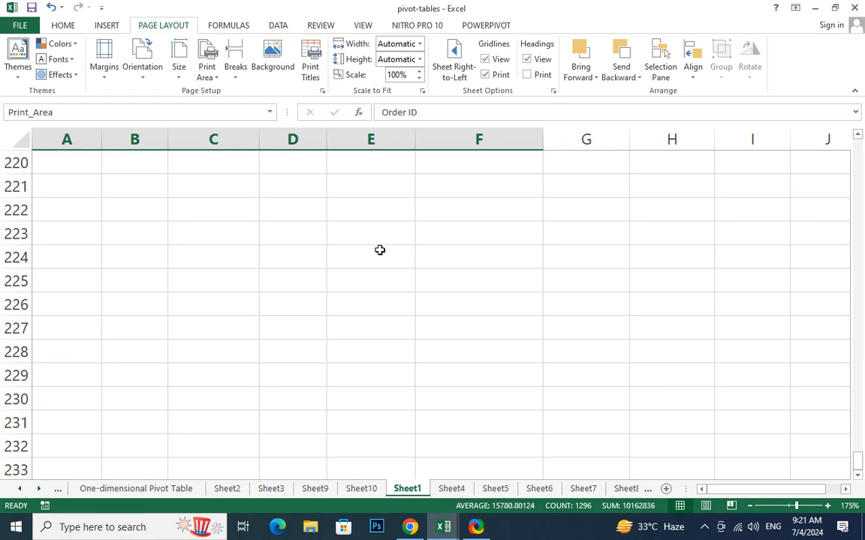
{"action": "scroll", "coordinate": [380, 250], "scroll_direction": "down", "scroll_amount": 4}
{"action": "scroll", "coordinate": [193, 308], "scroll_direction": "up", "scroll_amount": 1}
{"action": "left_click", "coordinate": [136, 328]}
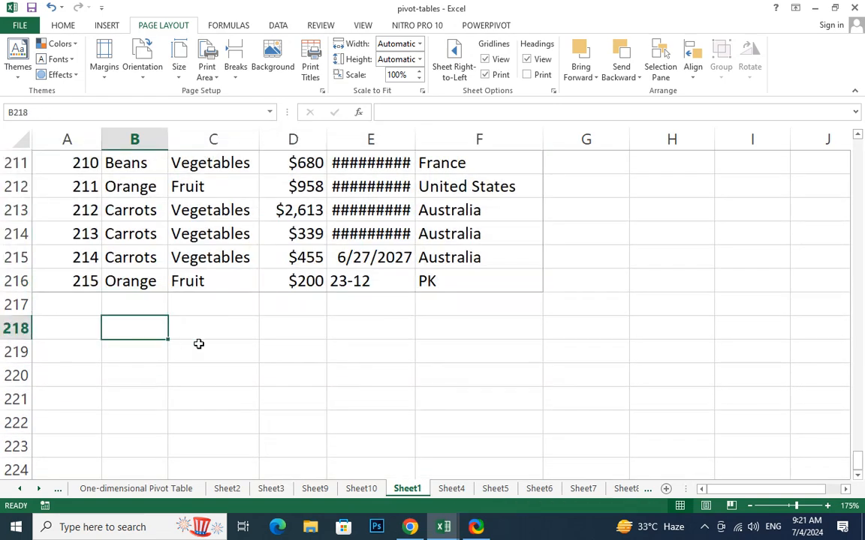
{"action": "left_click", "coordinate": [141, 346]}
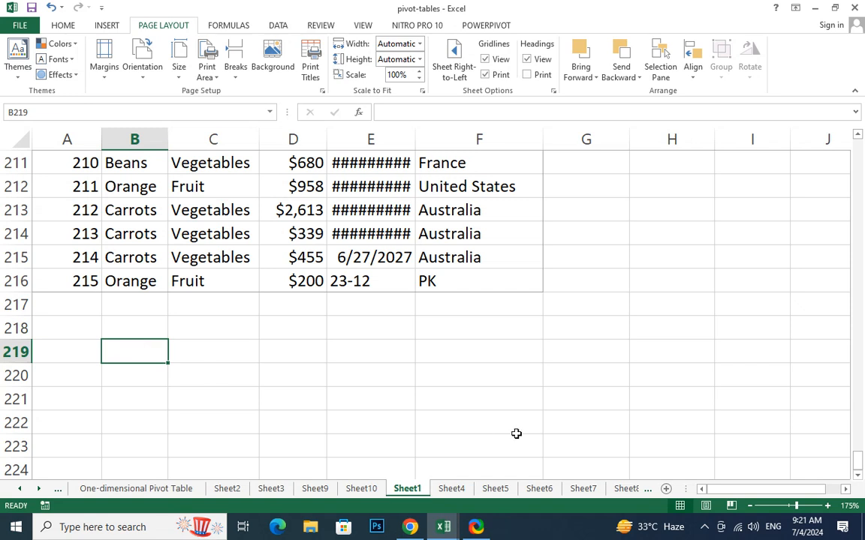
{"action": "type", "text": "Sign"}
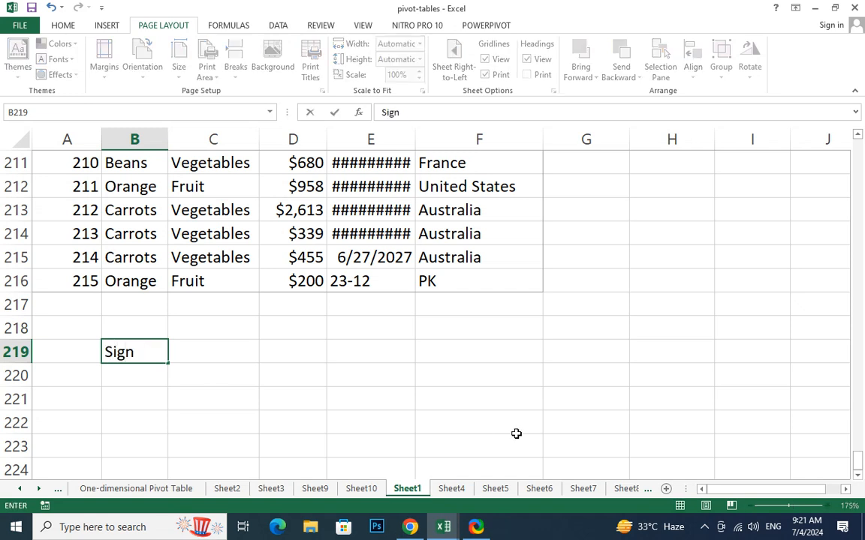
{"action": "type", "text": "ature"}
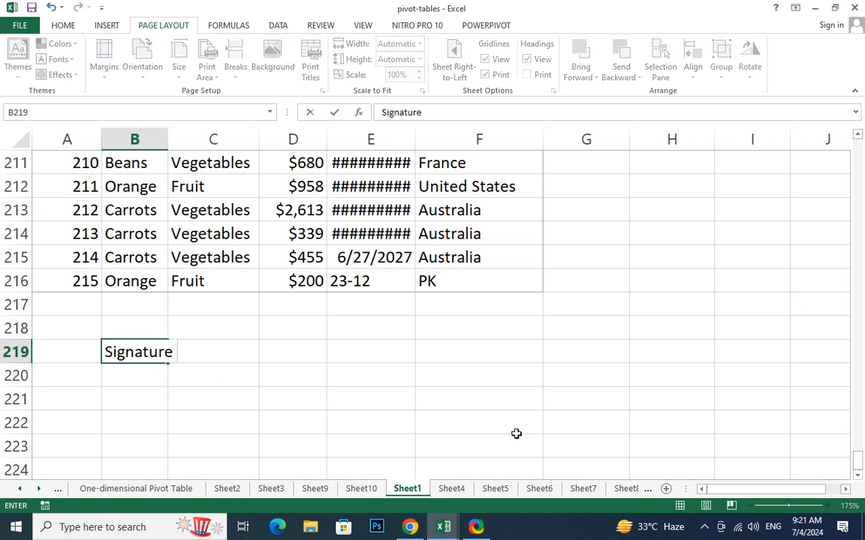
{"action": "key", "text": "Return"}
{"action": "type", "text": "Head of"}
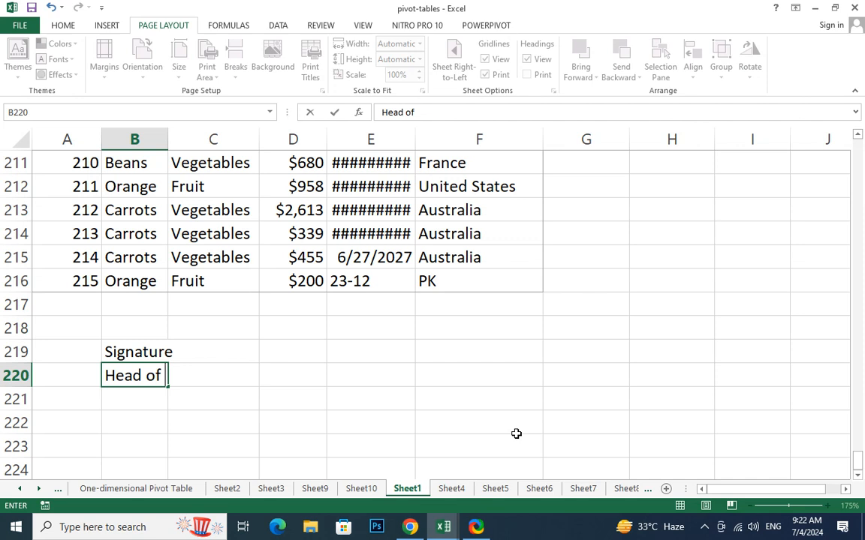
{"action": "type", "text": " ABC"}
{"action": "left_click", "coordinate": [142, 467]}
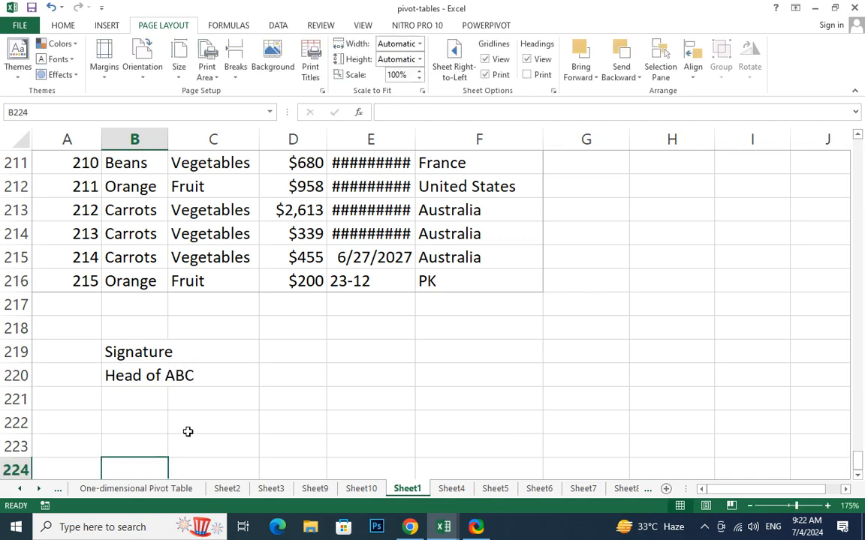
Move "Head of ABC" from B220 to B219, replacing its contents, and edit the cell to read "Signature Head of ABC"
{"action": "left_click", "coordinate": [131, 380]}
{"action": "left_click_drag", "start_coordinate": [131, 390], "coordinate": [144, 371]}
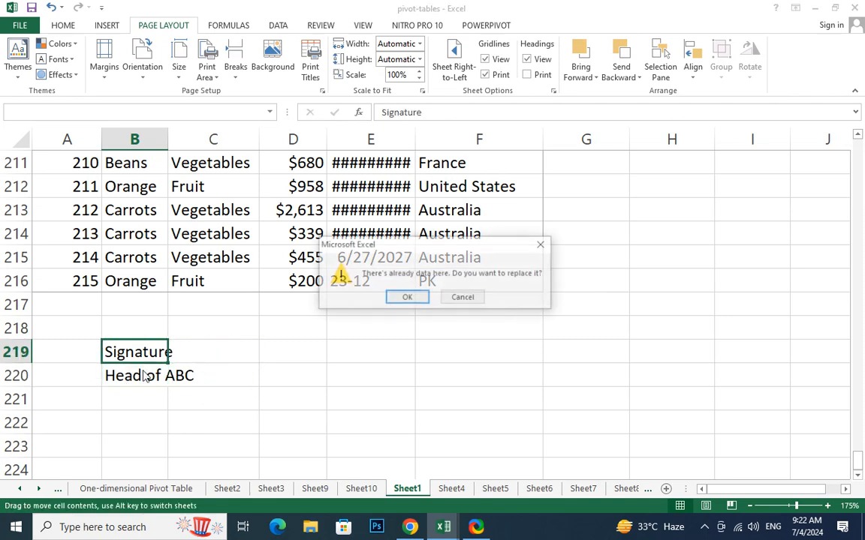
{"action": "left_click", "coordinate": [406, 299]}
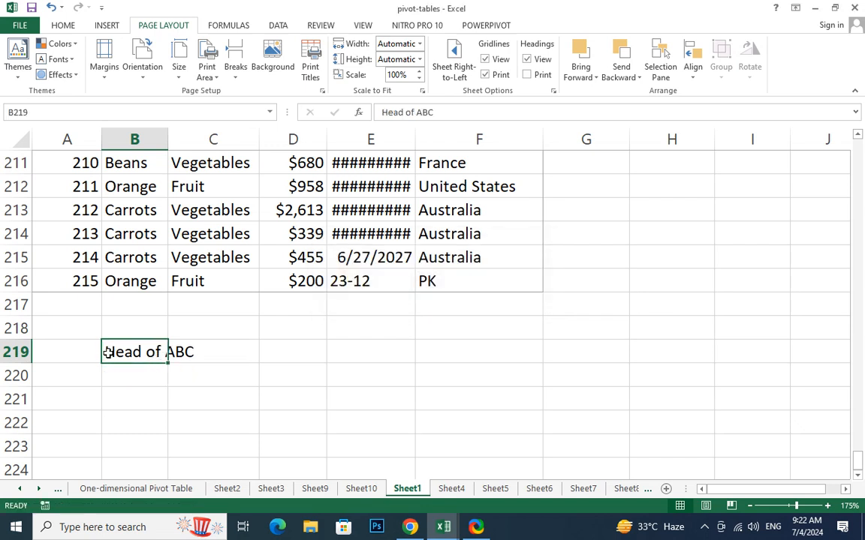
{"action": "double_click", "coordinate": [106, 352]}
{"action": "type", "text": "Signatu"}
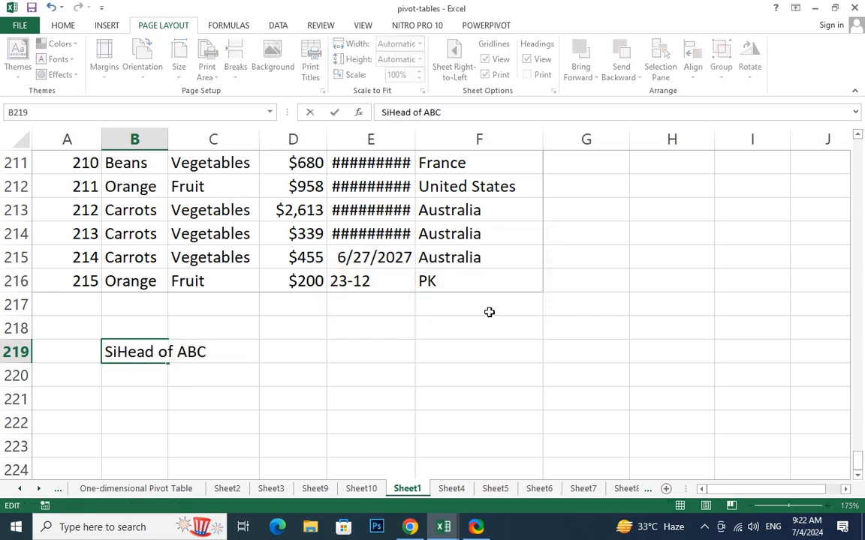
{"action": "type", "text": "re"}
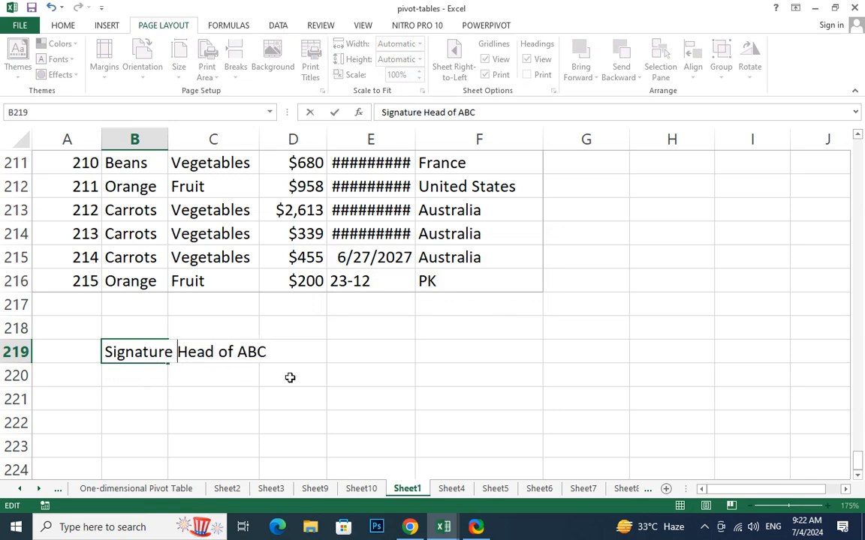
{"action": "left_click", "coordinate": [148, 397]}
{"action": "left_click", "coordinate": [164, 357]}
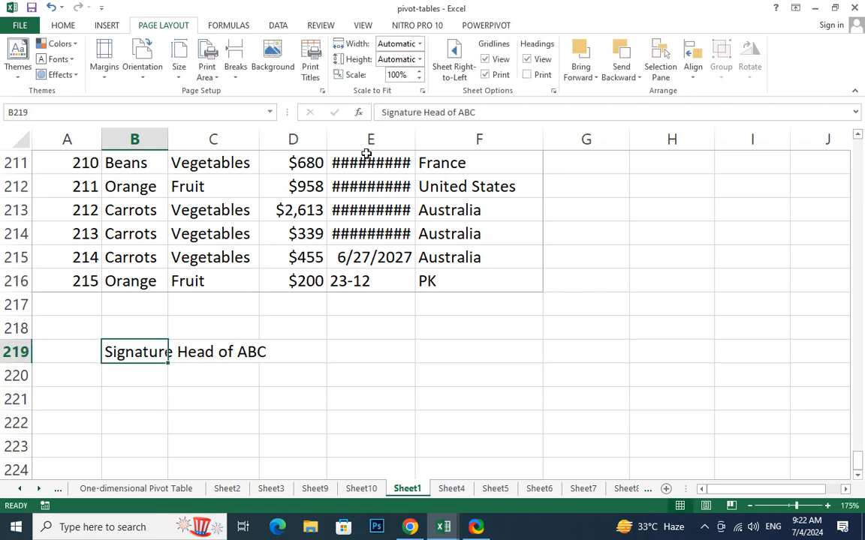
Check the print area in the page setup without changing it, and view page 5 of the print preview
{"action": "left_click", "coordinate": [307, 79]}
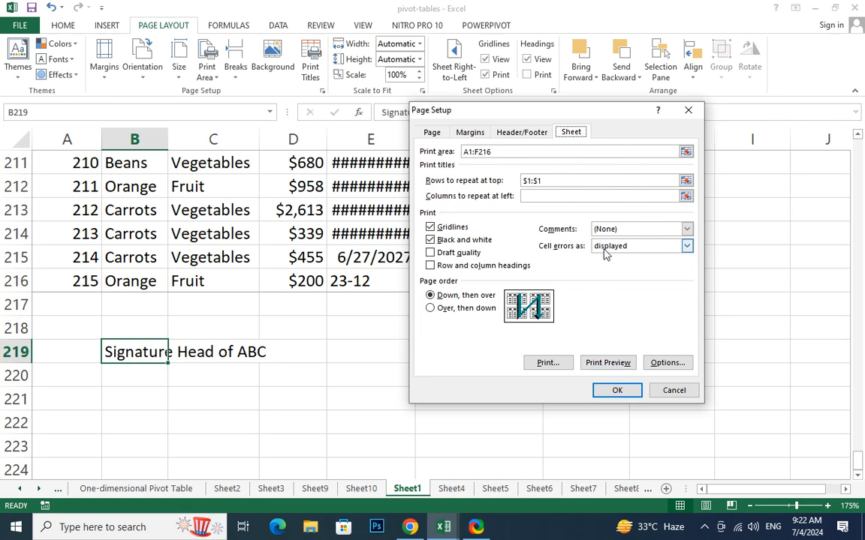
{"action": "left_click", "coordinate": [671, 391]}
{"action": "left_click", "coordinate": [50, 349]}
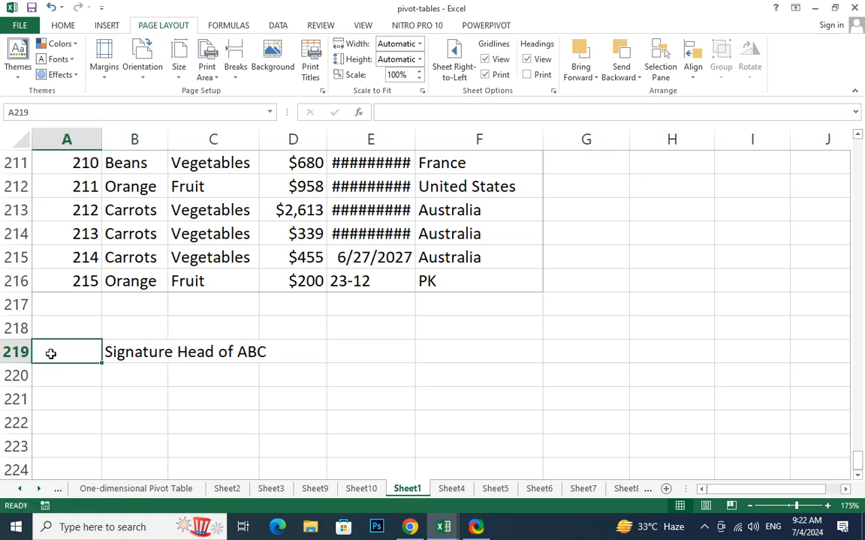
{"action": "key", "text": "ctrl+p"}
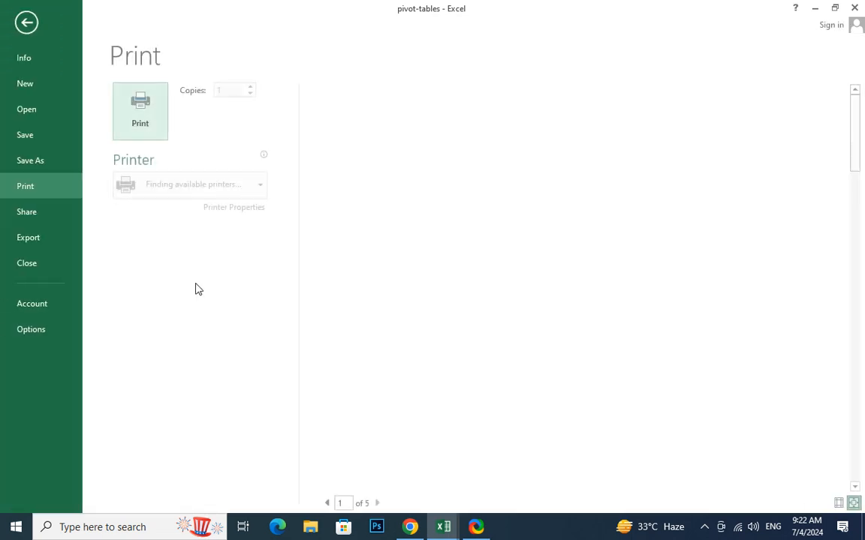
{"action": "scroll", "coordinate": [662, 291], "scroll_direction": "down", "scroll_amount": 3}
{"action": "scroll", "coordinate": [636, 297], "scroll_direction": "down", "scroll_amount": 1}
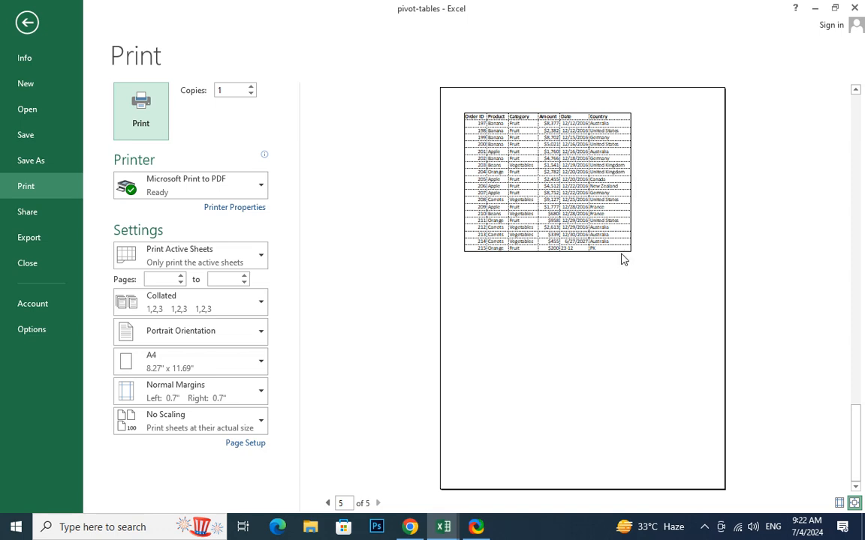
{"action": "key", "text": "Escape"}
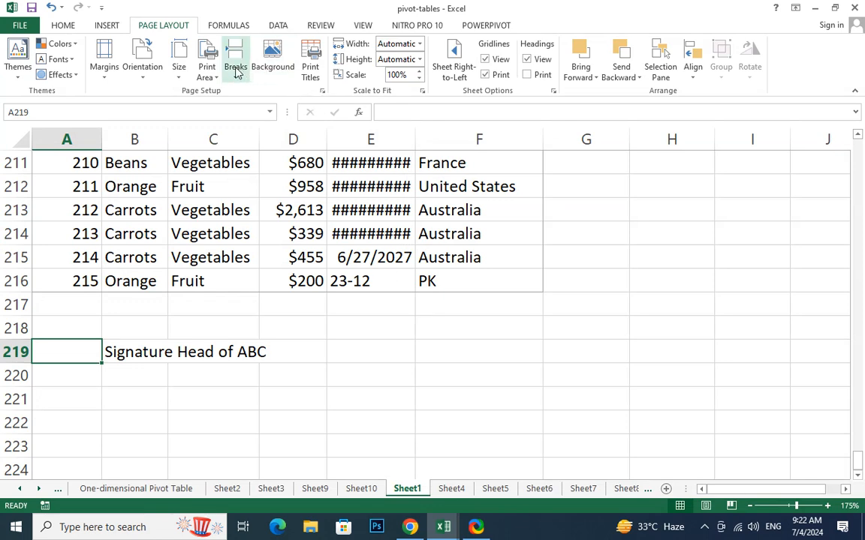
Clear the existing print area and set A1:F219, including the signature line, as the new print area
{"action": "left_click", "coordinate": [213, 74]}
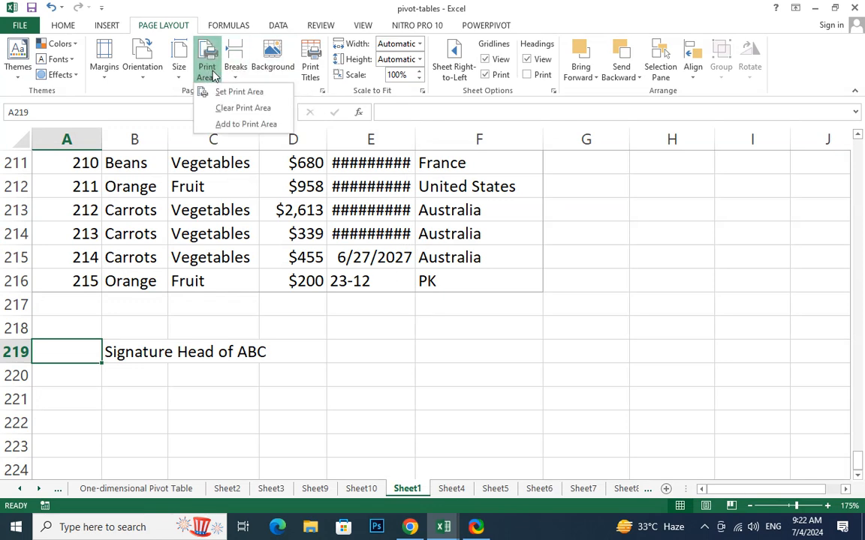
{"action": "left_click", "coordinate": [233, 110]}
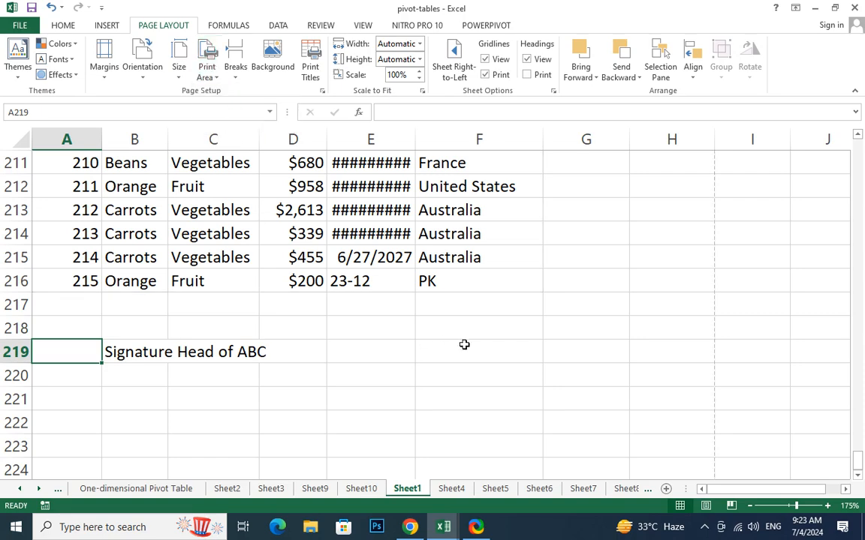
{"action": "left_click_drag", "start_coordinate": [487, 349], "coordinate": [22, 143]}
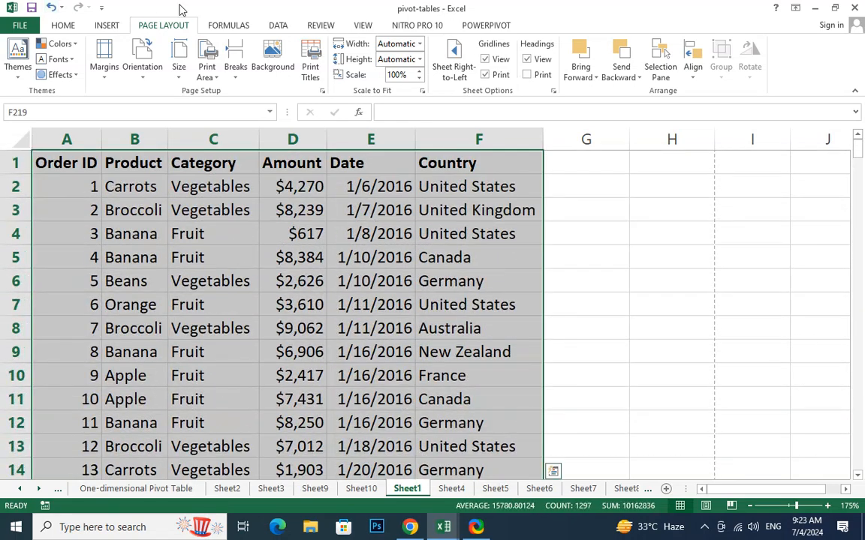
{"action": "left_click", "coordinate": [210, 75]}
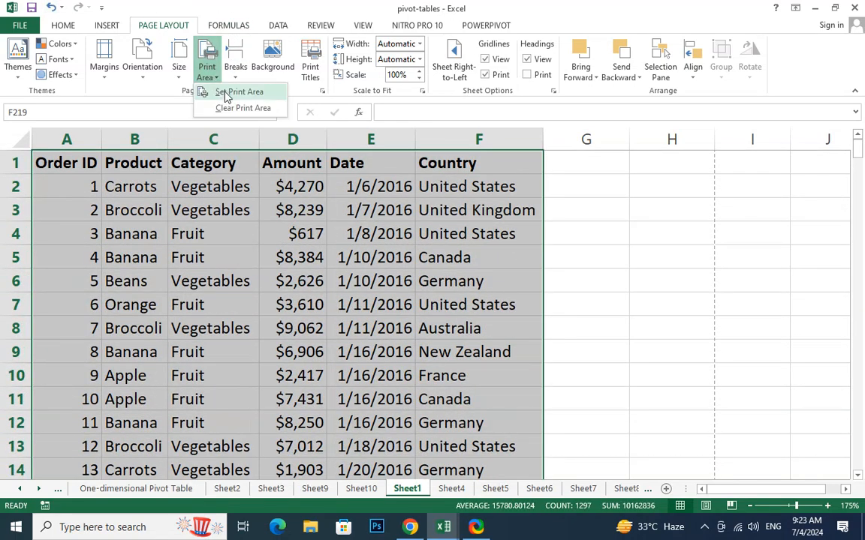
{"action": "left_click", "coordinate": [227, 96]}
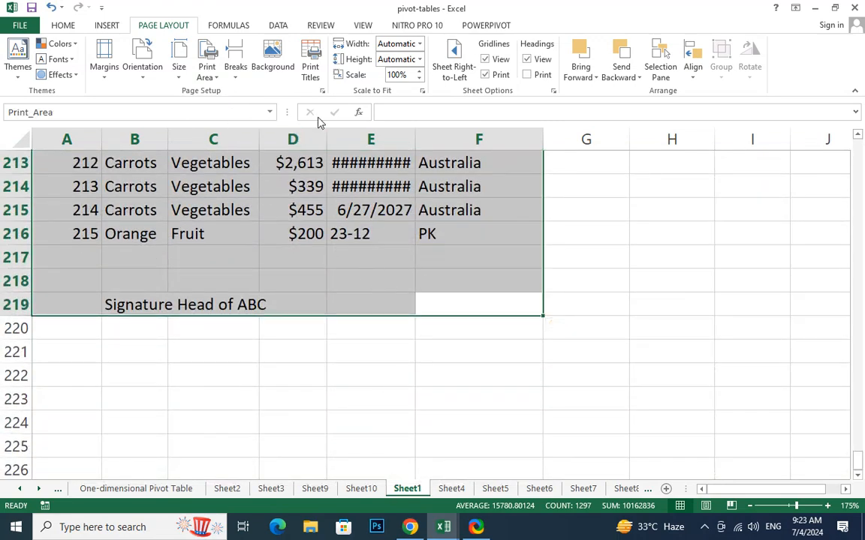
Check the signature line on page 5 of the print preview and return to the worksheet
{"action": "key", "text": "ctrl+p"}
{"action": "scroll", "coordinate": [538, 216], "scroll_direction": "down", "scroll_amount": 4}
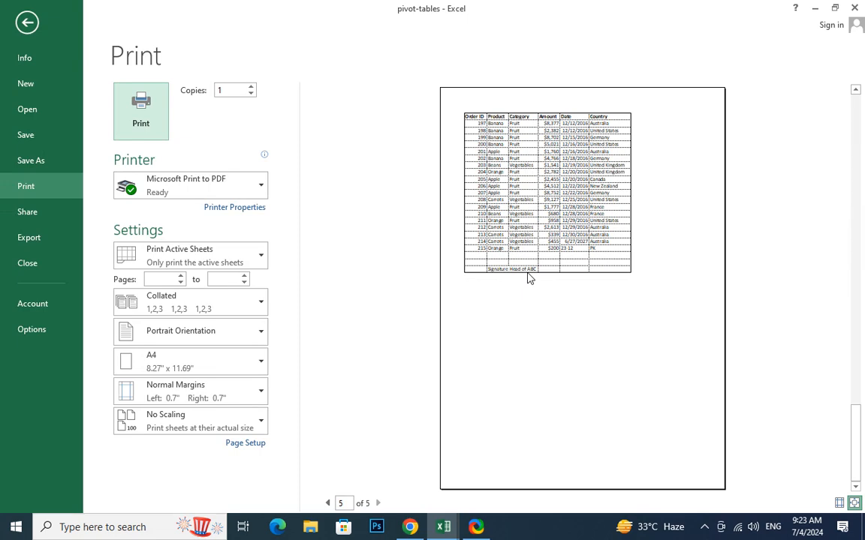
{"action": "key", "text": "Escape"}
Enter filler text outside the print area: dsad in H97, and dsad, sad, sad, dsad, dsad, sa.d, sad, a, sdsa down H99:H107
{"action": "scroll", "coordinate": [433, 288], "scroll_direction": "up", "scroll_amount": 14}
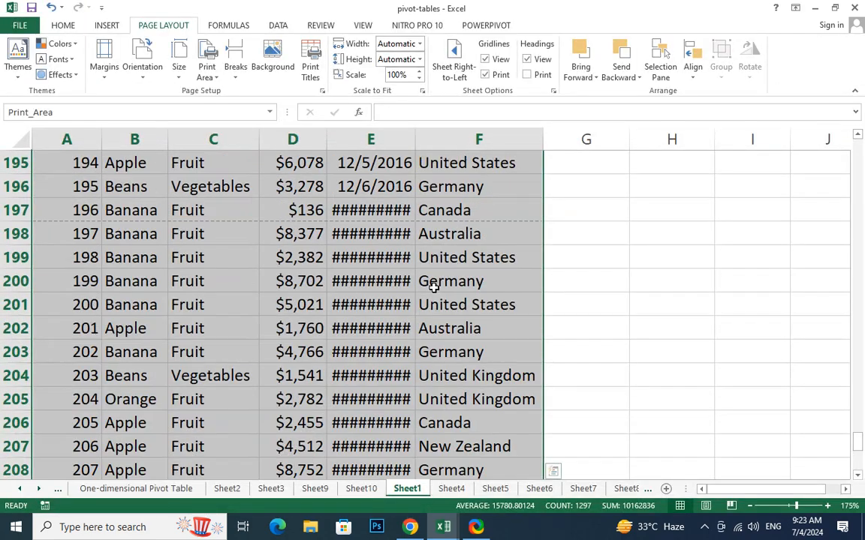
{"action": "scroll", "coordinate": [433, 287], "scroll_direction": "up", "scroll_amount": 20}
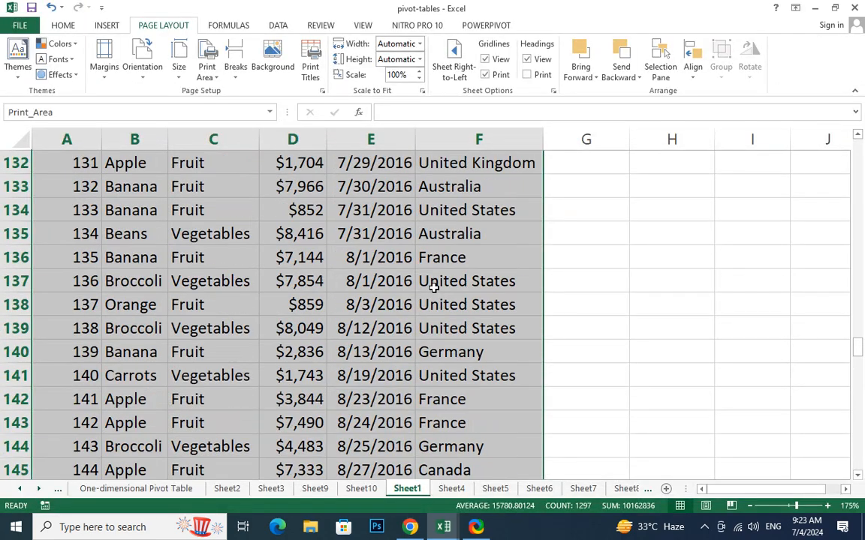
{"action": "left_click", "coordinate": [665, 180]}
{"action": "type", "text": "dsad"}
{"action": "key", "text": "Return"}
{"action": "key", "text": "Return"}
{"action": "type", "text": "dsad"}
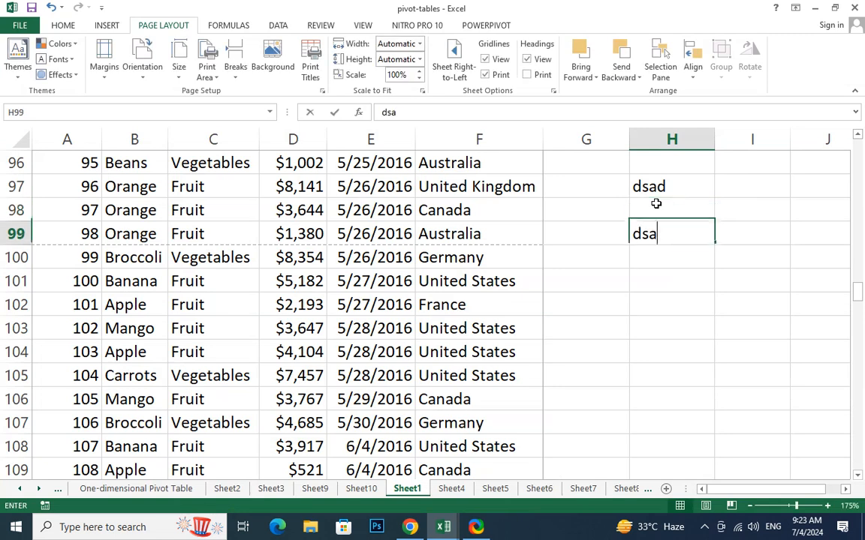
{"action": "key", "text": "Return"}
{"action": "type", "text": "sad"}
{"action": "key", "text": "Return"}
{"action": "type", "text": "sad"}
{"action": "key", "text": "Return"}
{"action": "type", "text": "dsad dsad sa.d"}
{"action": "key", "text": "Return"}
{"action": "type", "text": "sad a sdsa"}
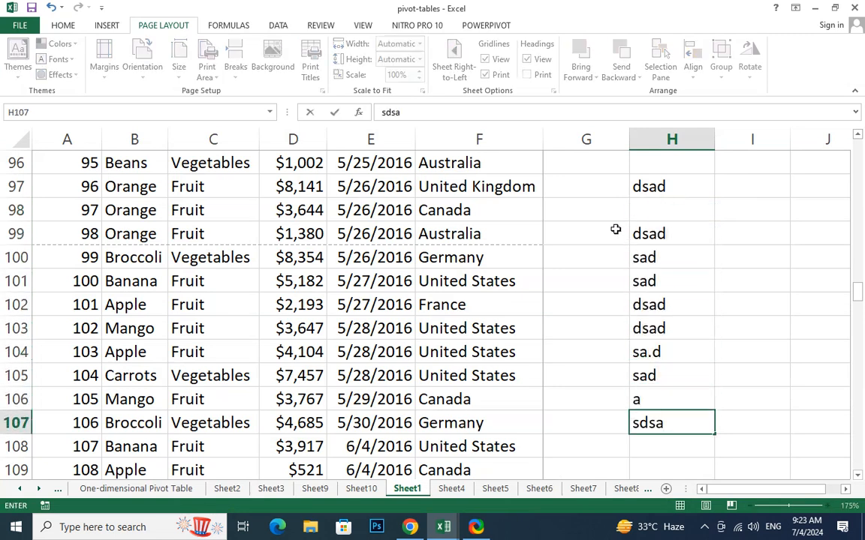
{"action": "left_click", "coordinate": [598, 257]}
Look through the print preview up to page 5 to check whether the column H filler text prints
{"action": "key", "text": "ctrl+p"}
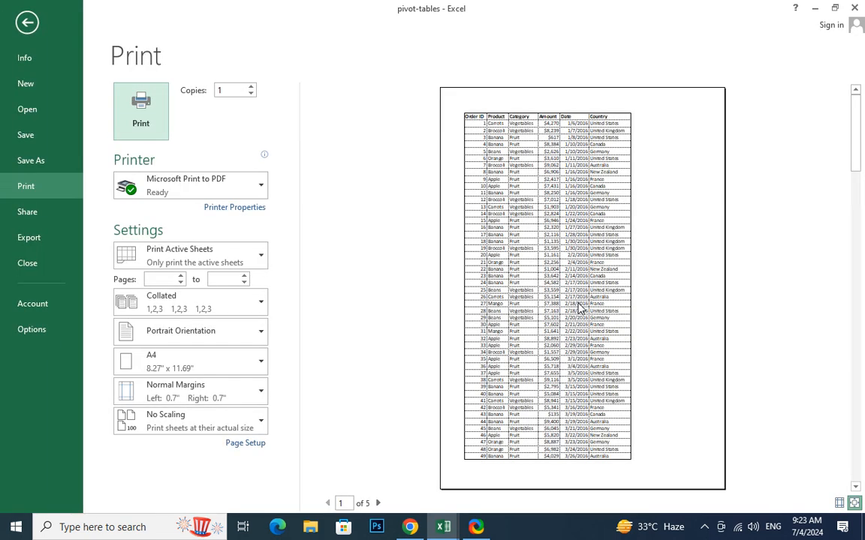
{"action": "scroll", "coordinate": [541, 373], "scroll_direction": "down", "scroll_amount": 4}
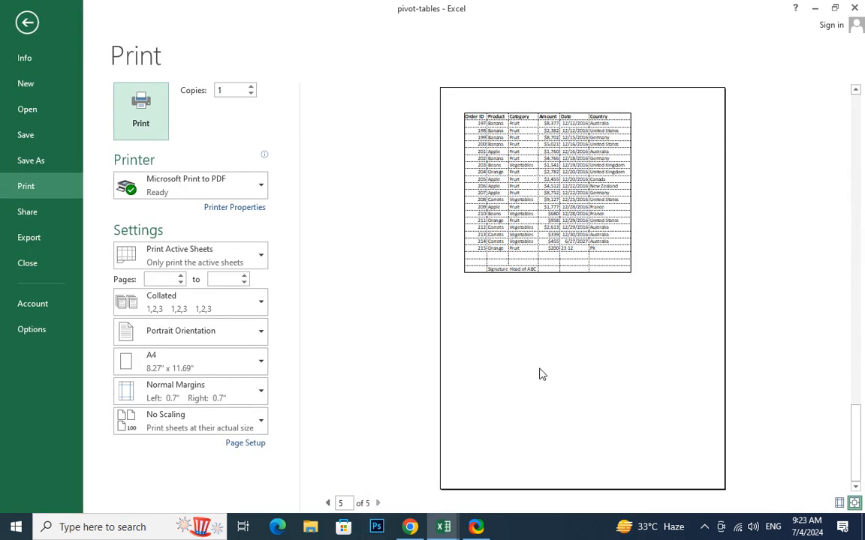
{"action": "key", "text": "Escape"}
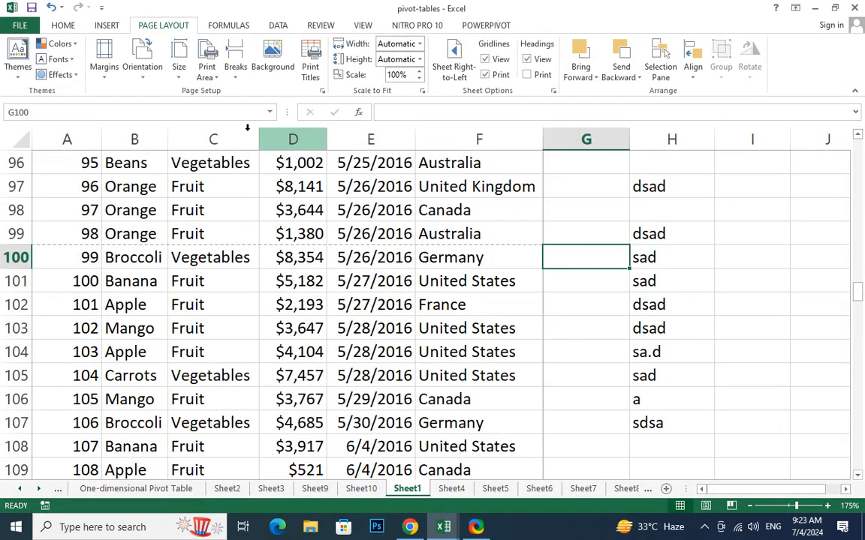
Clear the print area and check in the print preview whether the filler text in column H prints
{"action": "left_click", "coordinate": [206, 75]}
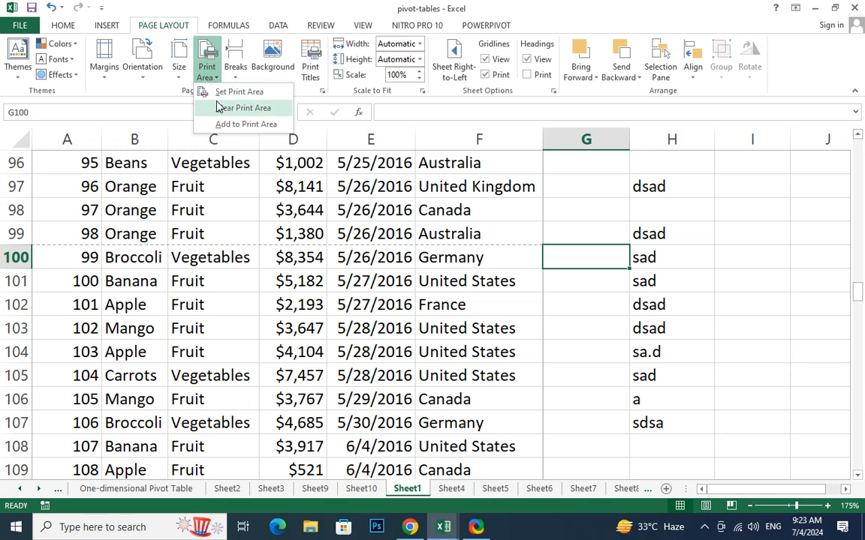
{"action": "left_click", "coordinate": [220, 107]}
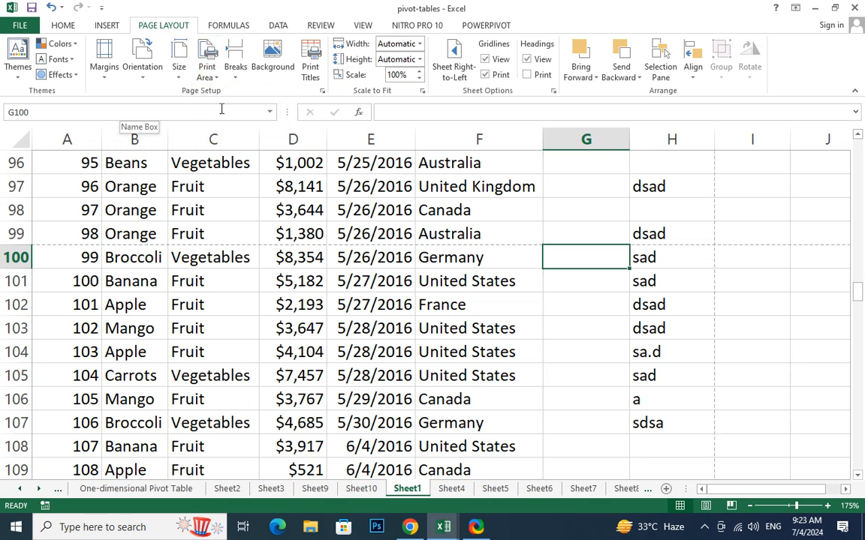
{"action": "left_click_drag", "start_coordinate": [342, 304], "coordinate": [334, 281]}
{"action": "key", "text": "ctrl+p"}
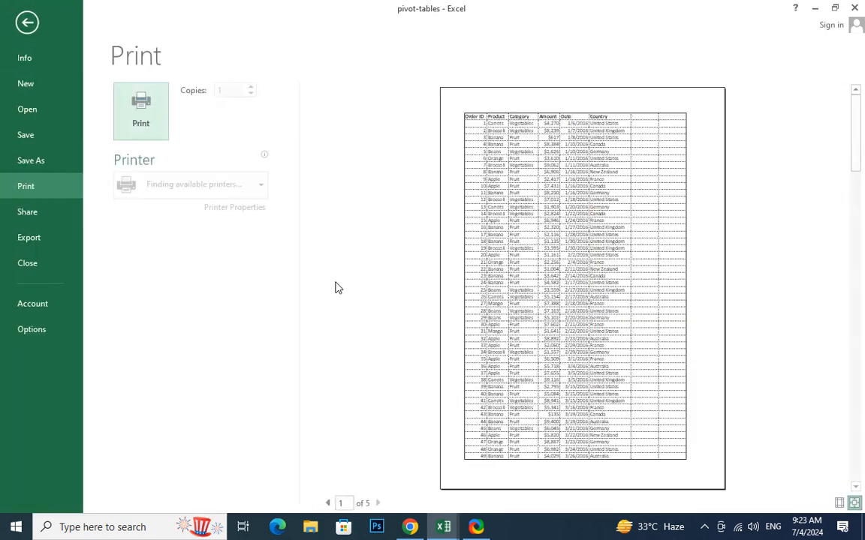
{"action": "scroll", "coordinate": [550, 259], "scroll_direction": "down", "scroll_amount": 1}
{"action": "scroll", "coordinate": [549, 259], "scroll_direction": "down", "scroll_amount": 3}
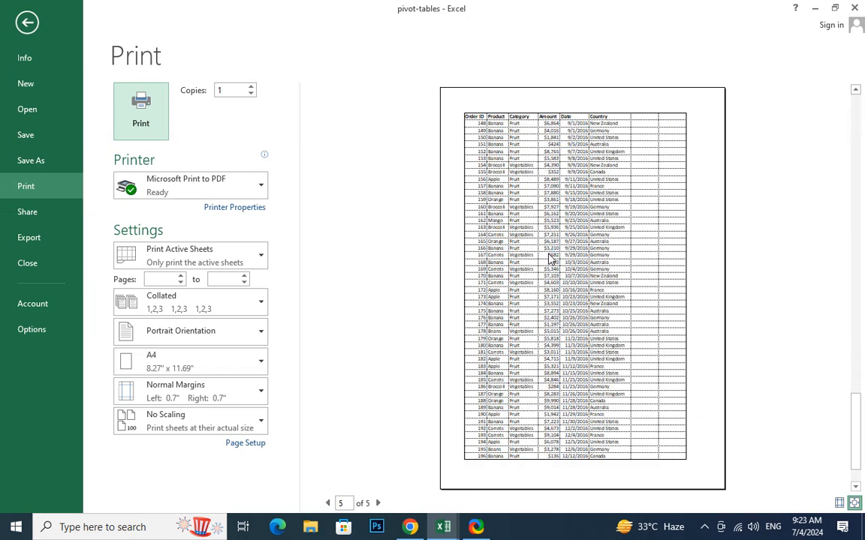
{"action": "scroll", "coordinate": [551, 259], "scroll_direction": "up", "scroll_amount": 4}
{"action": "scroll", "coordinate": [550, 259], "scroll_direction": "down", "scroll_amount": 2}
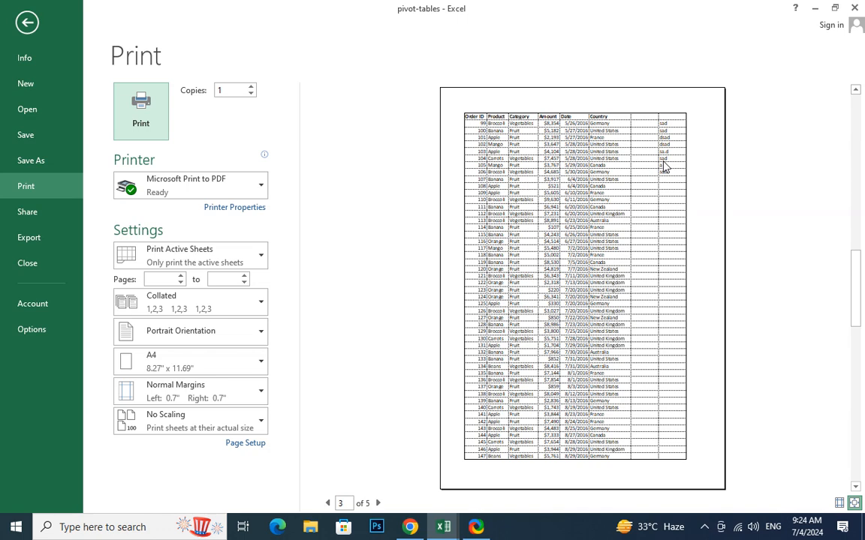
{"action": "key", "text": "Escape"}
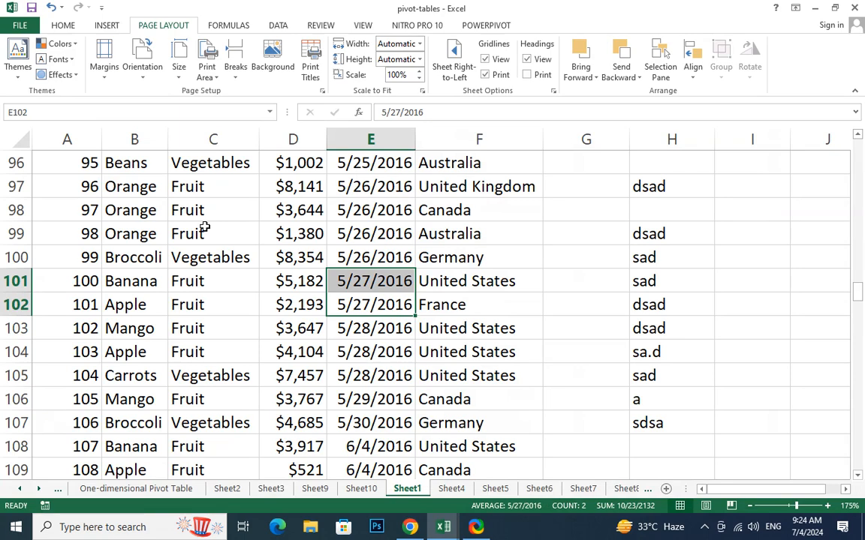
Select orders 100 to 110 (A101:F111) and set the print settings to print only the current selection
{"action": "scroll", "coordinate": [192, 222], "scroll_direction": "down", "scroll_amount": 2}
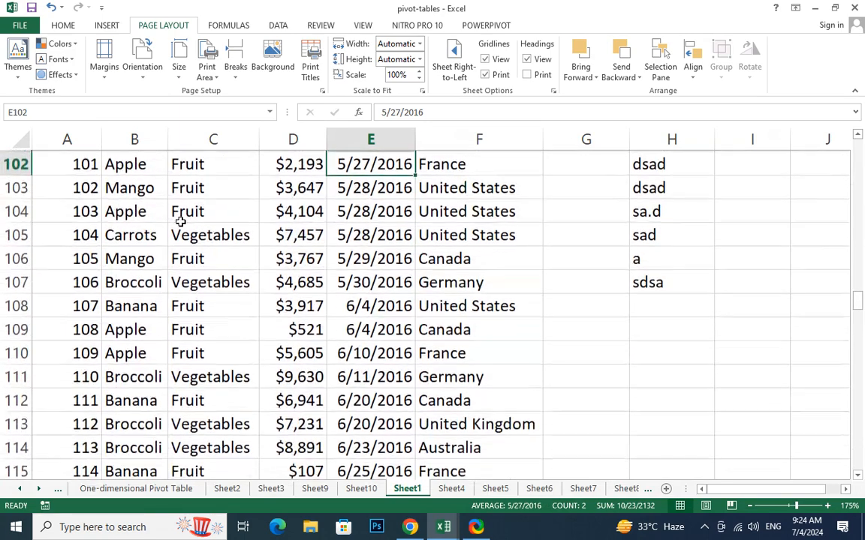
{"action": "scroll", "coordinate": [179, 218], "scroll_direction": "up", "scroll_amount": 2}
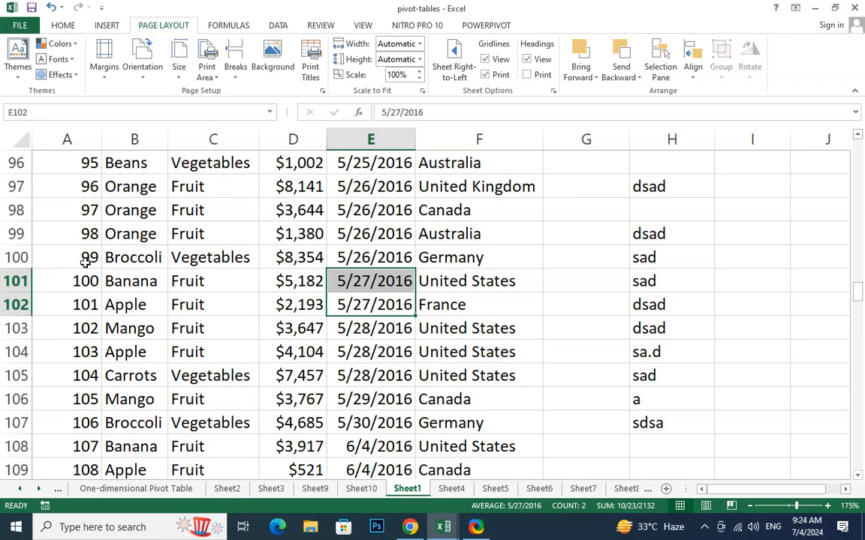
{"action": "scroll", "coordinate": [145, 253], "scroll_direction": "down", "scroll_amount": 1}
{"action": "left_click", "coordinate": [89, 211]}
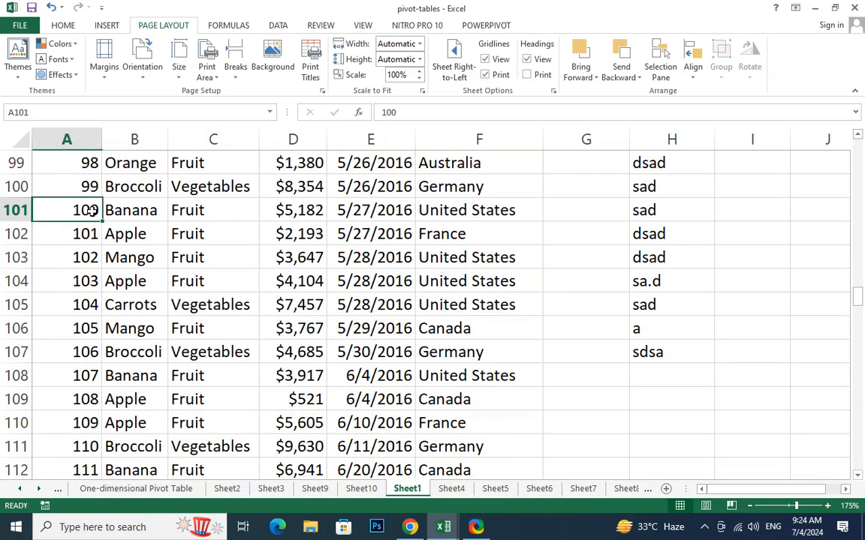
{"action": "left_click_drag", "start_coordinate": [88, 211], "coordinate": [504, 262]}
{"action": "scroll", "coordinate": [499, 262], "scroll_direction": "up", "scroll_amount": 5}
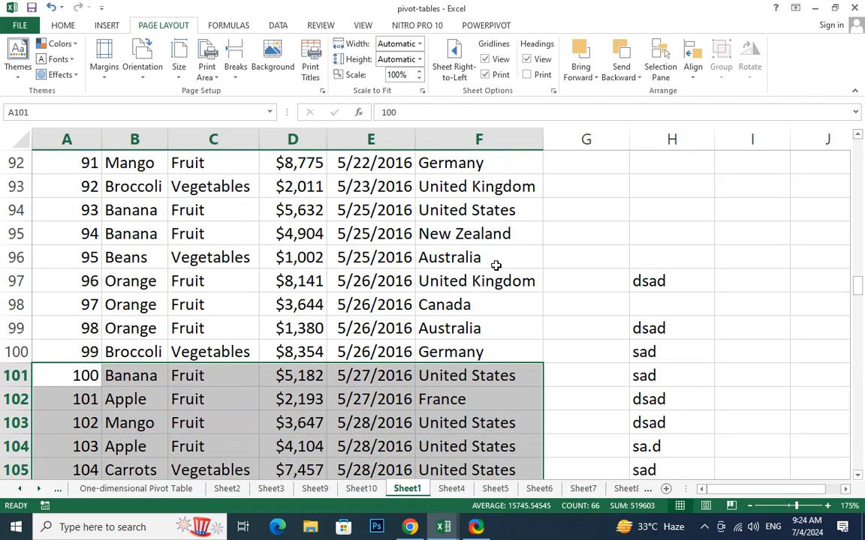
{"action": "key", "text": "ctrl+p"}
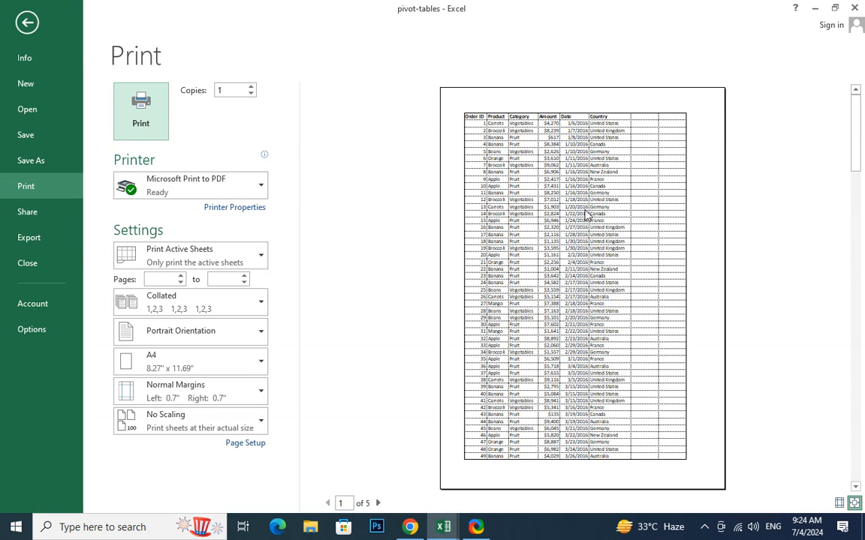
{"action": "scroll", "coordinate": [586, 218], "scroll_direction": "down", "scroll_amount": 1}
{"action": "scroll", "coordinate": [586, 218], "scroll_direction": "down", "scroll_amount": 3}
{"action": "scroll", "coordinate": [586, 217], "scroll_direction": "up", "scroll_amount": 4}
{"action": "left_click", "coordinate": [215, 260]}
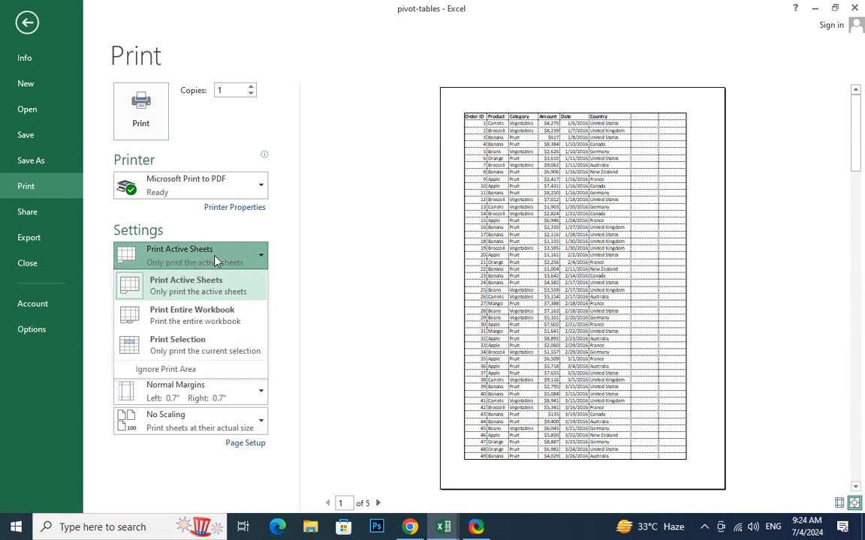
{"action": "left_click", "coordinate": [156, 350]}
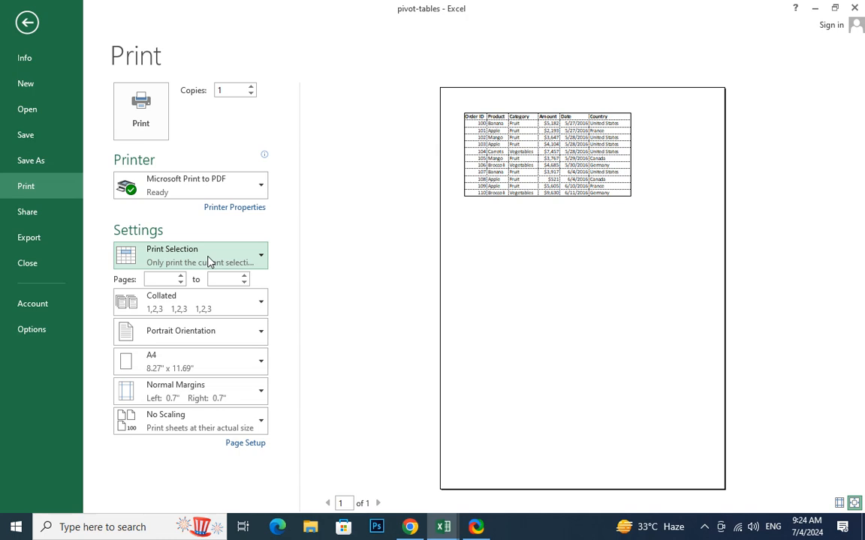
Print the selection to a PDF named file 100 to 110 in the Documents folder
{"action": "left_click", "coordinate": [158, 136]}
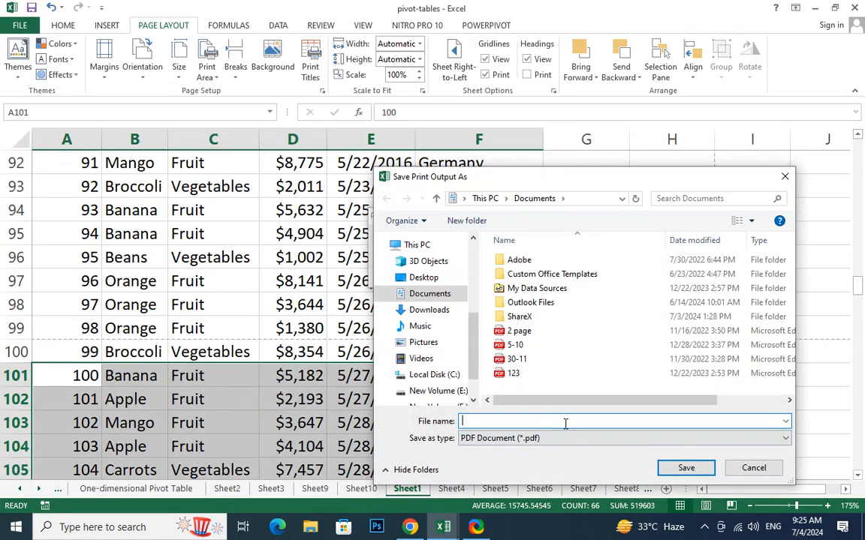
{"action": "type", "text": "file 100 to 110"}
{"action": "key", "text": "Return"}
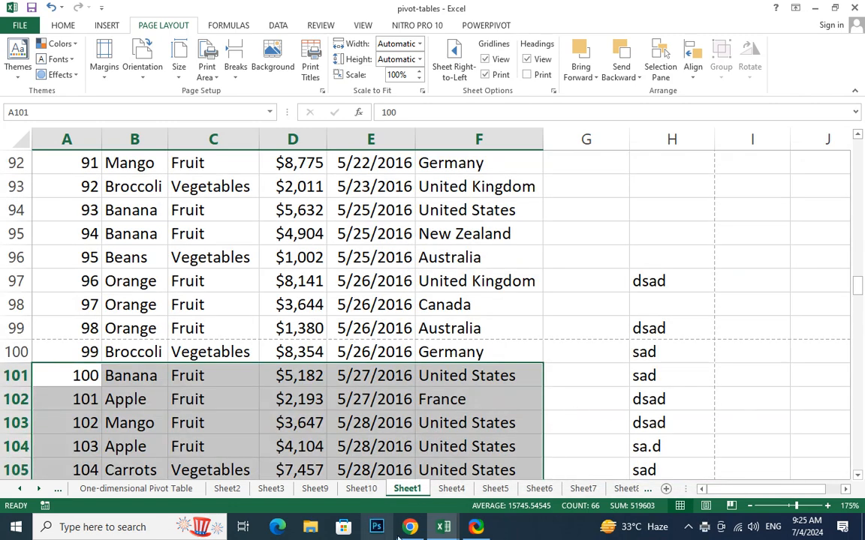
Open the PDF file 100 to 110 from File Explorer to inspect its rows, and return to the pivot-tables workbook in Excel
{"action": "left_click", "coordinate": [310, 529]}
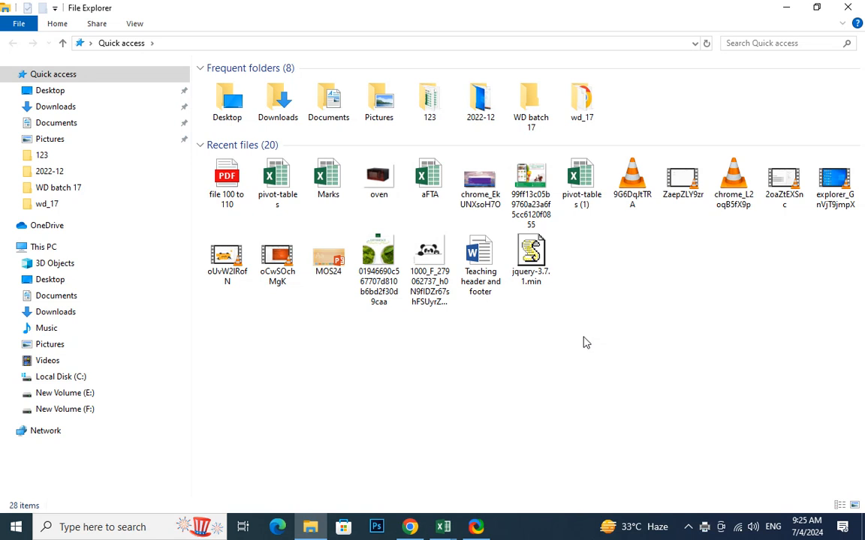
{"action": "left_click", "coordinate": [225, 179]}
{"action": "double_click", "coordinate": [224, 180]}
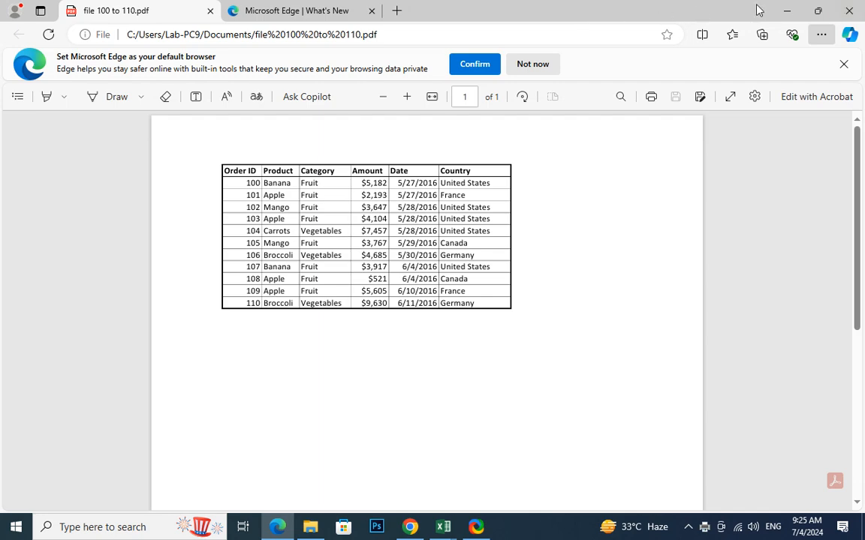
{"action": "left_click", "coordinate": [786, 11]}
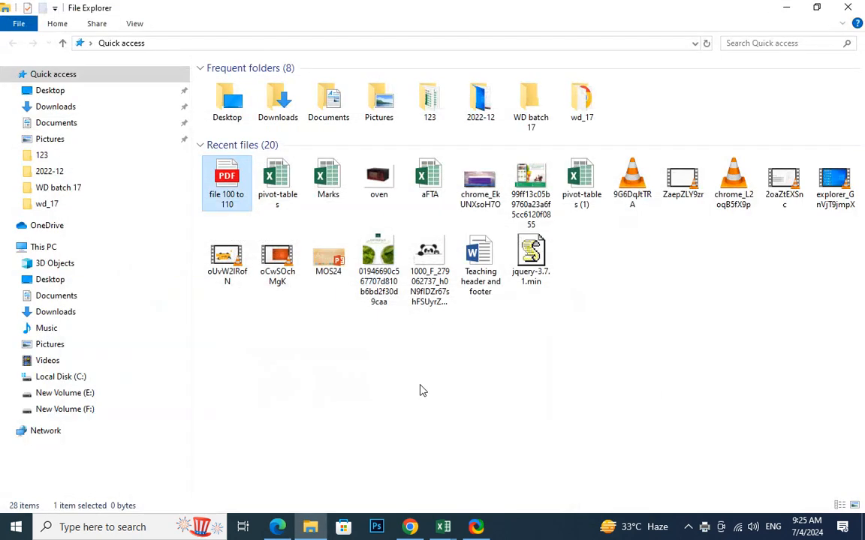
{"action": "left_click", "coordinate": [443, 526]}
{"action": "left_click", "coordinate": [518, 486]}
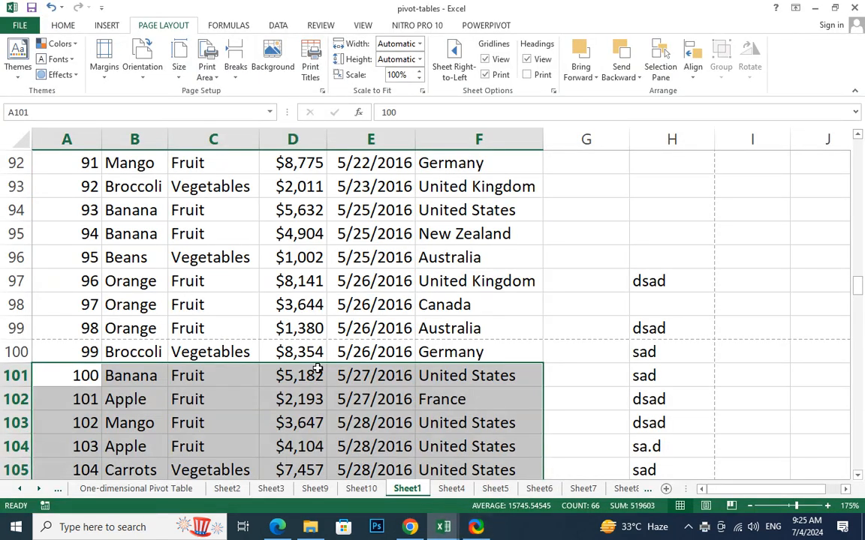
In Page Setup, set the header to "Page 1 of ?" and the footer to "Confidential, 7/4/2024, Page 1"
{"action": "left_click", "coordinate": [317, 237]}
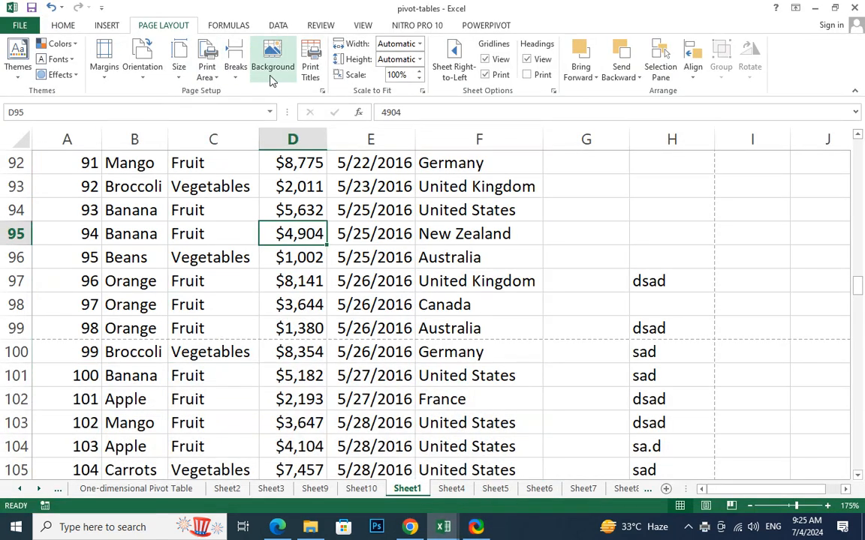
{"action": "left_click", "coordinate": [310, 78]}
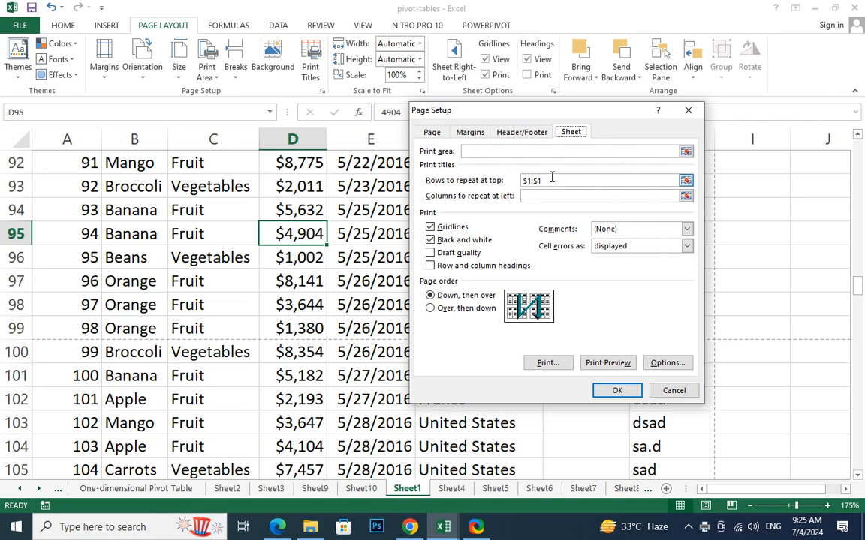
{"action": "left_click", "coordinate": [525, 135]}
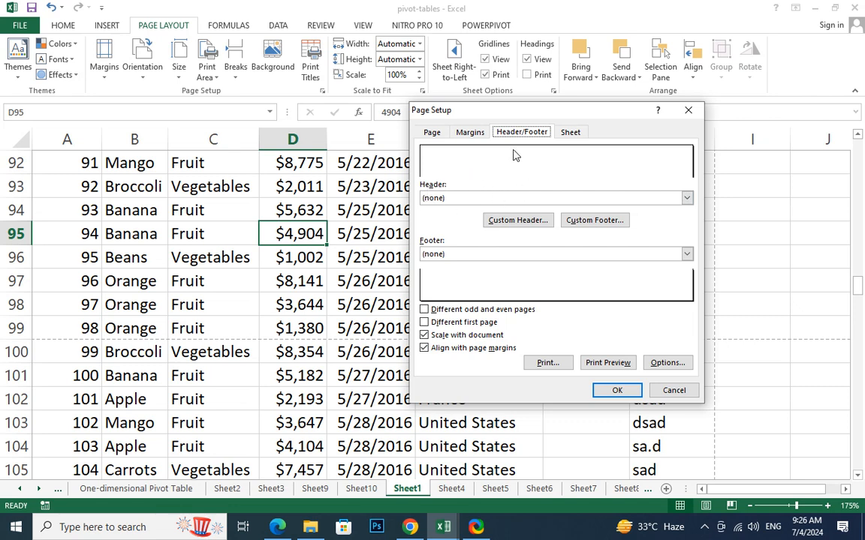
{"action": "left_click", "coordinate": [686, 198]}
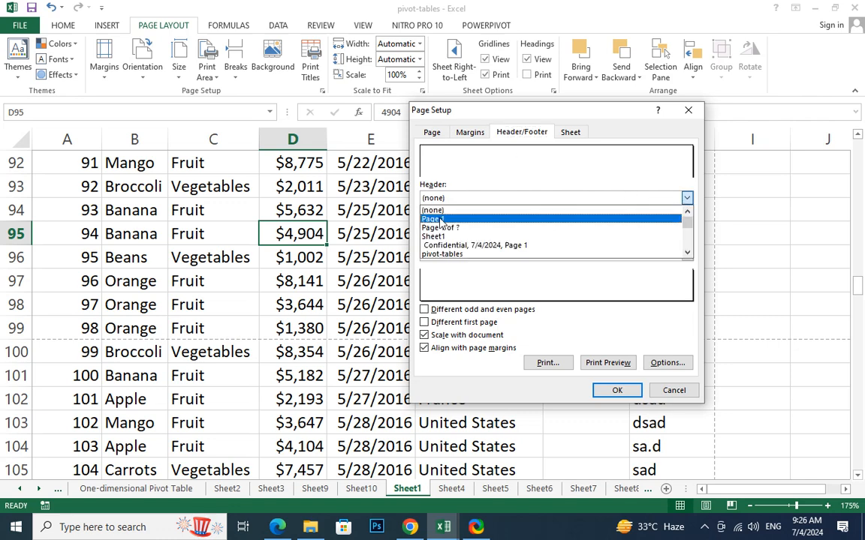
{"action": "left_click", "coordinate": [440, 218]}
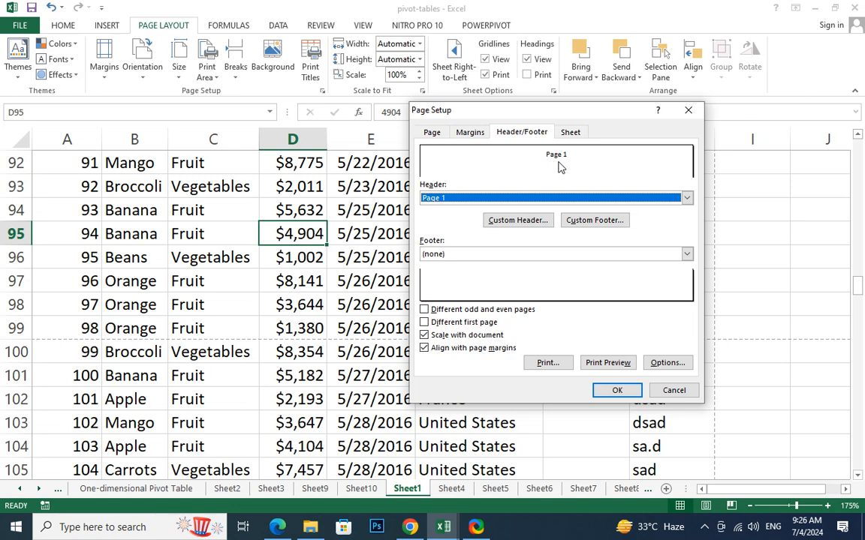
{"action": "left_click", "coordinate": [686, 198]}
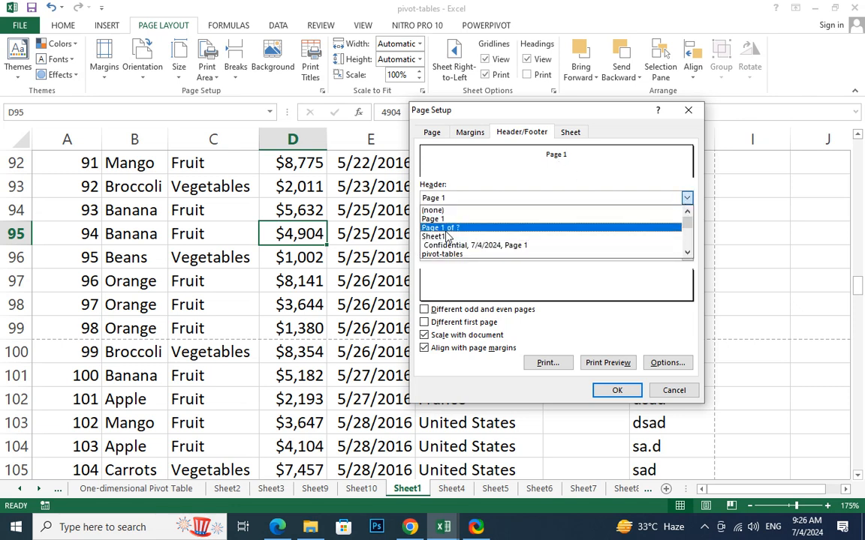
{"action": "left_click", "coordinate": [442, 227]}
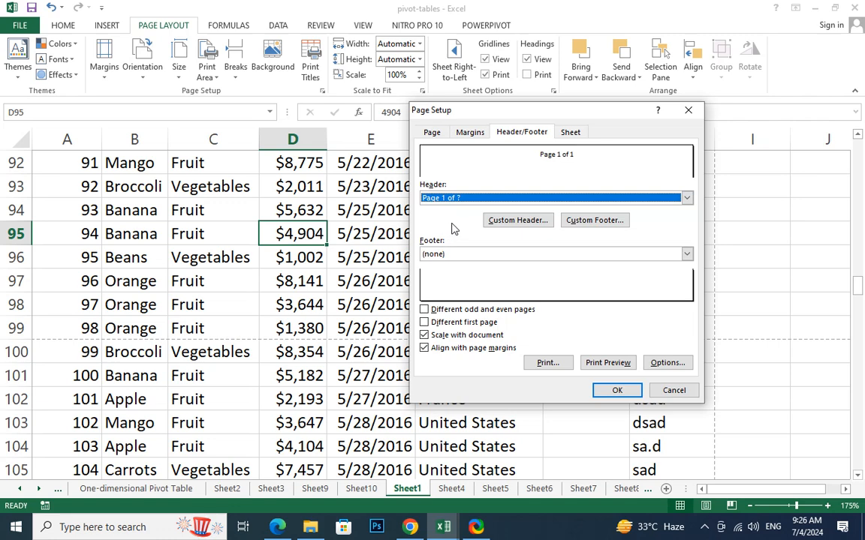
{"action": "left_click", "coordinate": [686, 254]}
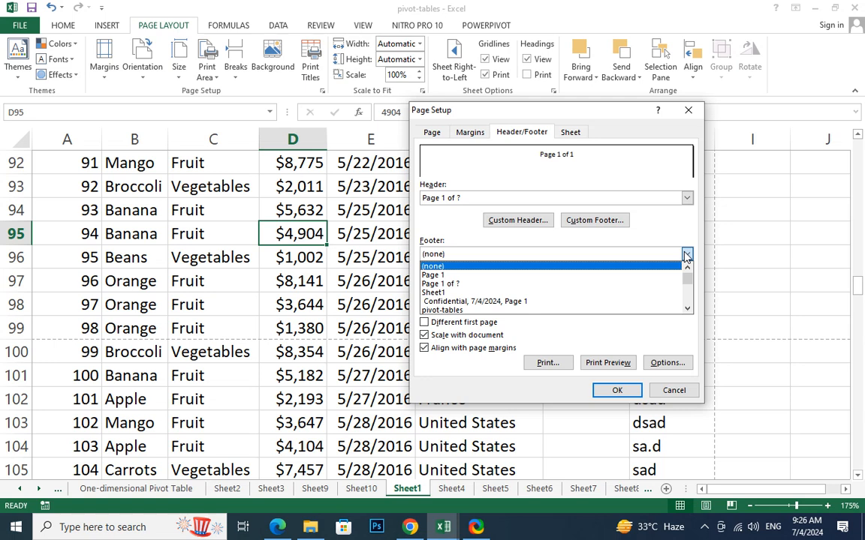
{"action": "left_click", "coordinate": [458, 302]}
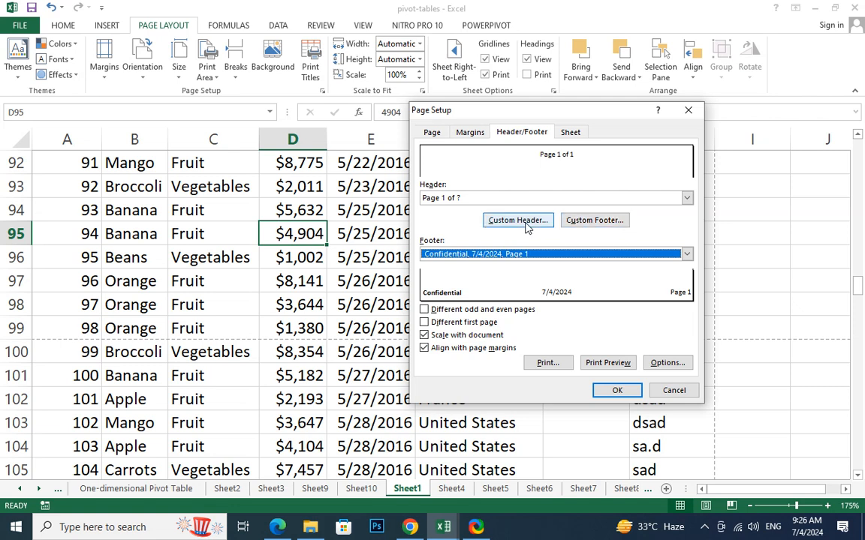
Open the custom header for editing and enter Sukkur IBA in its left section
{"action": "left_click", "coordinate": [498, 223]}
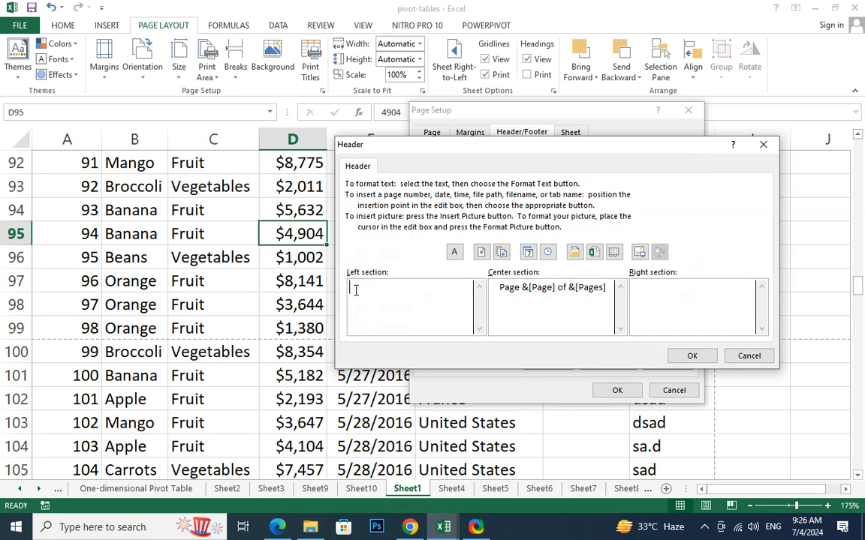
{"action": "type", "text": "Sukkur IVB"}
{"action": "key", "text": "BackSpace"}
{"action": "key", "text": "BackSpace"}
{"action": "type", "text": "BA"}
{"action": "key", "text": "Tab"}
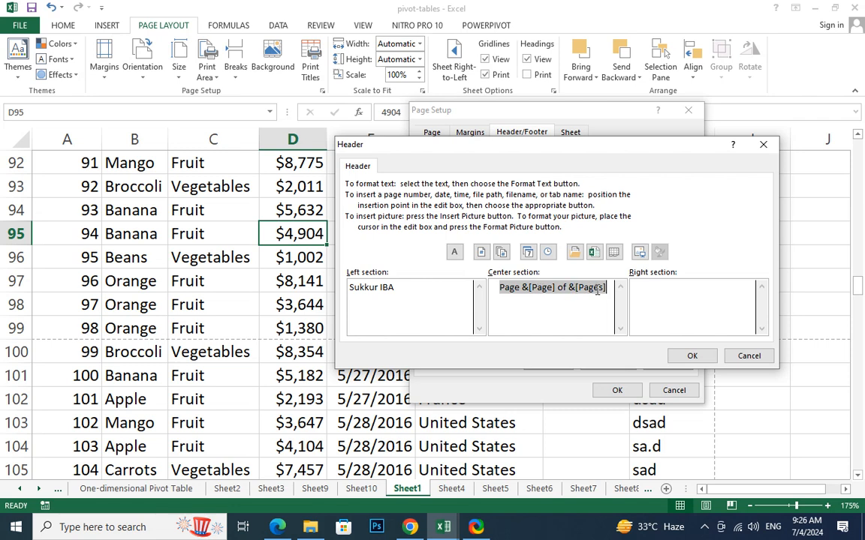
Fill the custom header's right section with MOS24, the date code and the time code on separate lines
{"action": "left_click", "coordinate": [508, 287]}
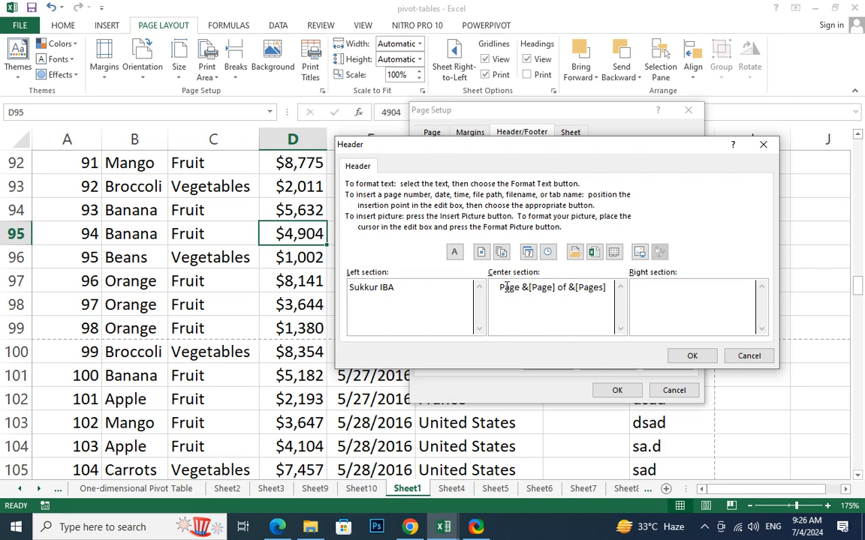
{"action": "left_click", "coordinate": [666, 291]}
{"action": "type", "text": "MOS24"}
{"action": "left_click", "coordinate": [528, 253]}
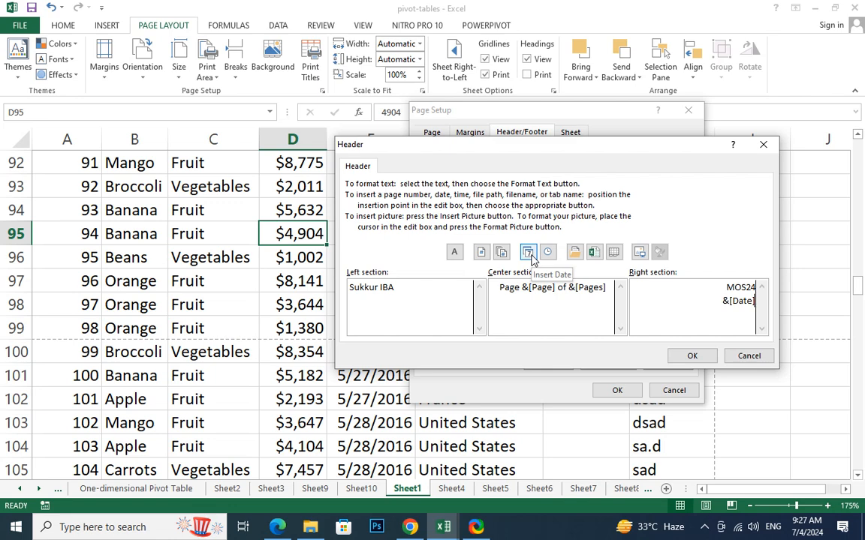
{"action": "key", "text": "Return"}
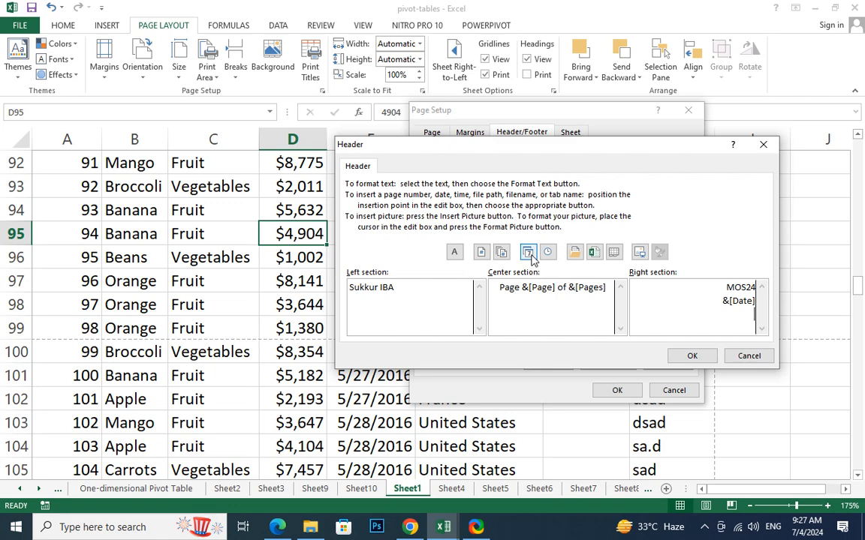
{"action": "left_click", "coordinate": [530, 255]}
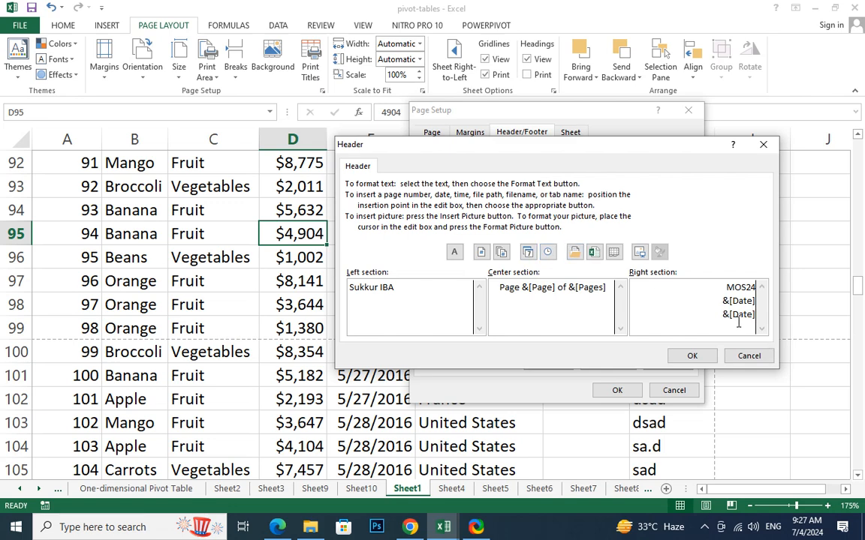
{"action": "left_click_drag", "start_coordinate": [721, 315], "coordinate": [801, 328]}
{"action": "key", "text": "BackSpace"}
{"action": "left_click", "coordinate": [548, 253]}
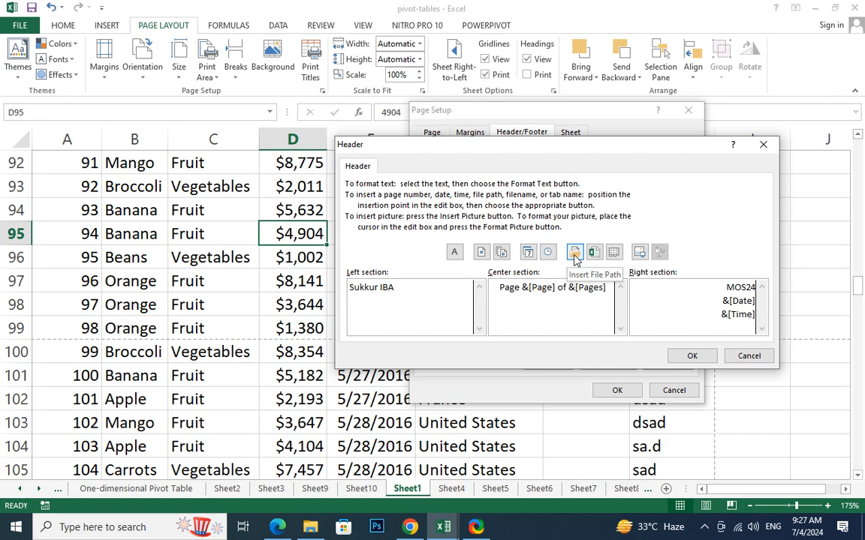
Add the file path code below Sukkur IBA in the header's left section, followed by the file name and sheet name codes on a third line
{"action": "left_click", "coordinate": [398, 286]}
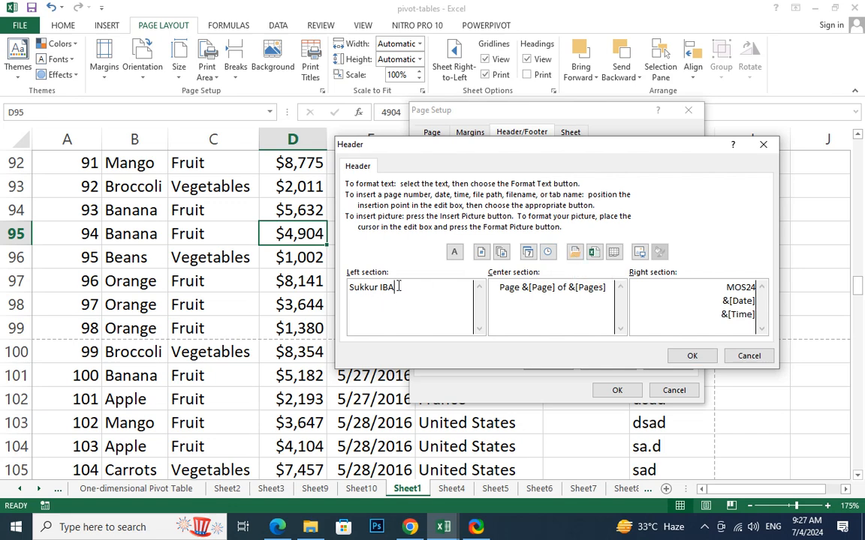
{"action": "left_click", "coordinate": [574, 251]}
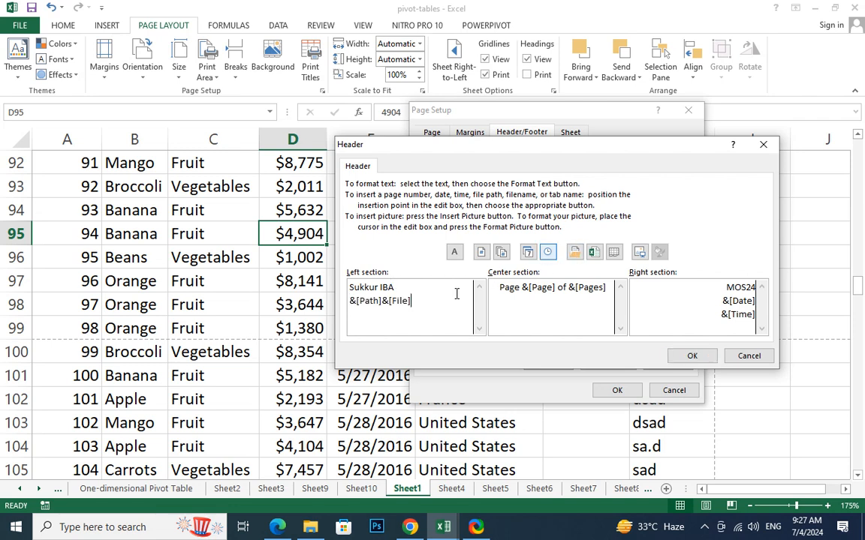
{"action": "key", "text": "Return"}
{"action": "left_click", "coordinate": [593, 253]}
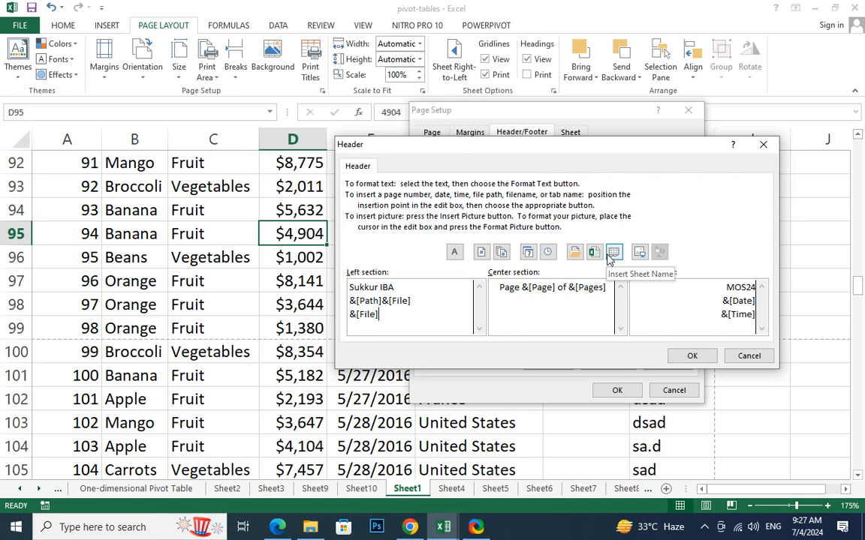
{"action": "left_click", "coordinate": [613, 253]}
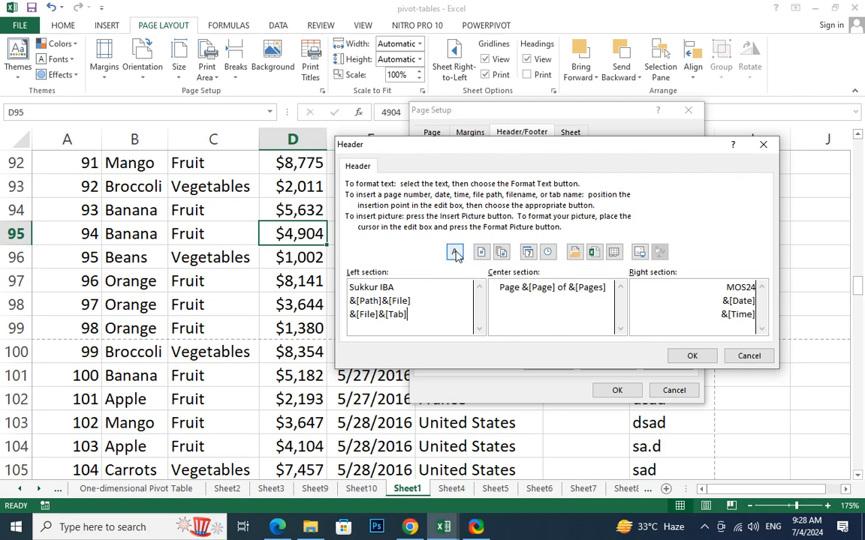
Format the text Sukkur IBA in the header's left section as bold, size 14
{"action": "left_click_drag", "start_coordinate": [399, 290], "coordinate": [257, 290]}
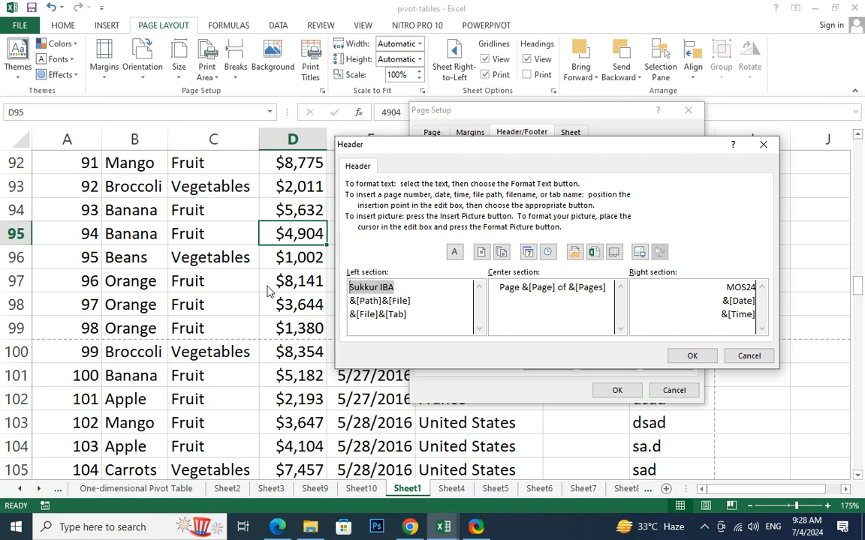
{"action": "left_click", "coordinate": [454, 252]}
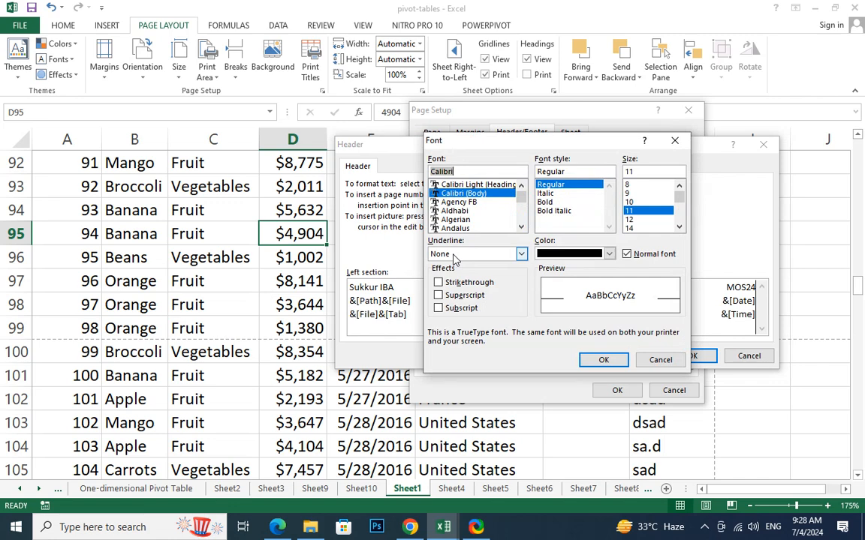
{"action": "left_click", "coordinate": [546, 202]}
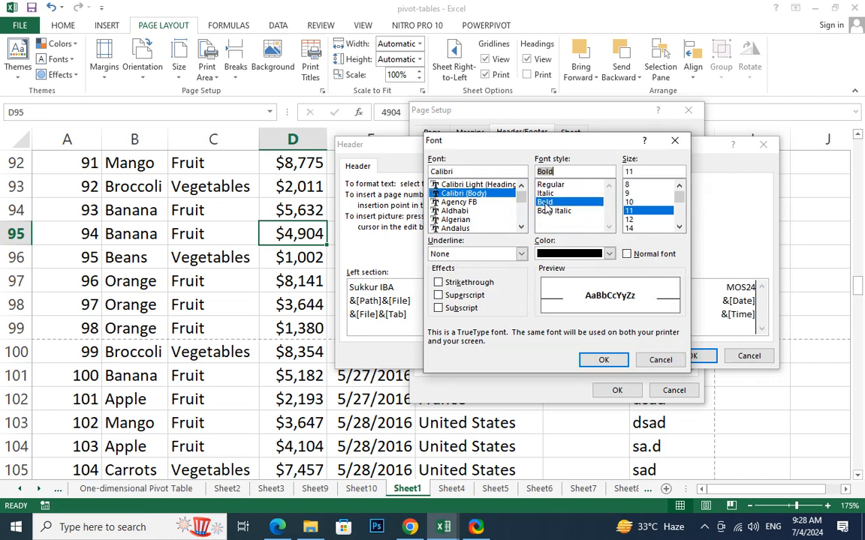
{"action": "left_click", "coordinate": [630, 229]}
{"action": "left_click", "coordinate": [605, 360]}
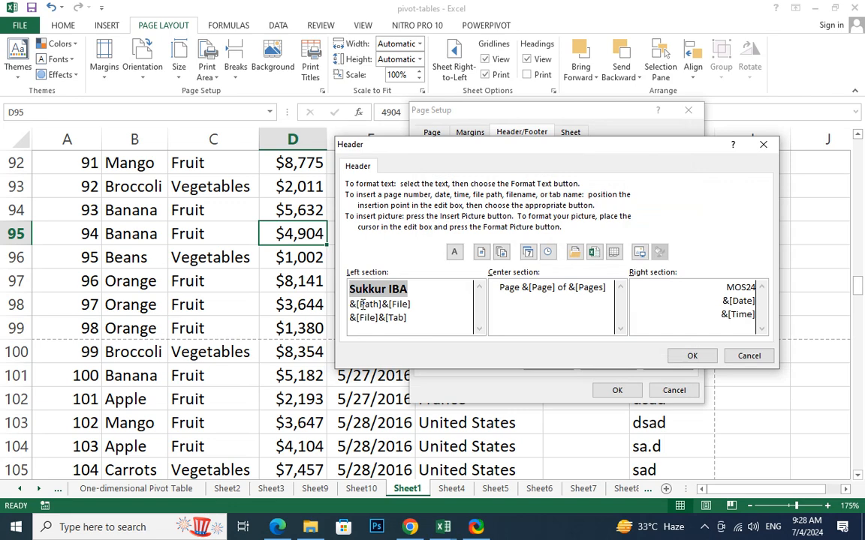
Apply the custom header and check it in the print preview of the current selection
{"action": "left_click", "coordinate": [691, 356]}
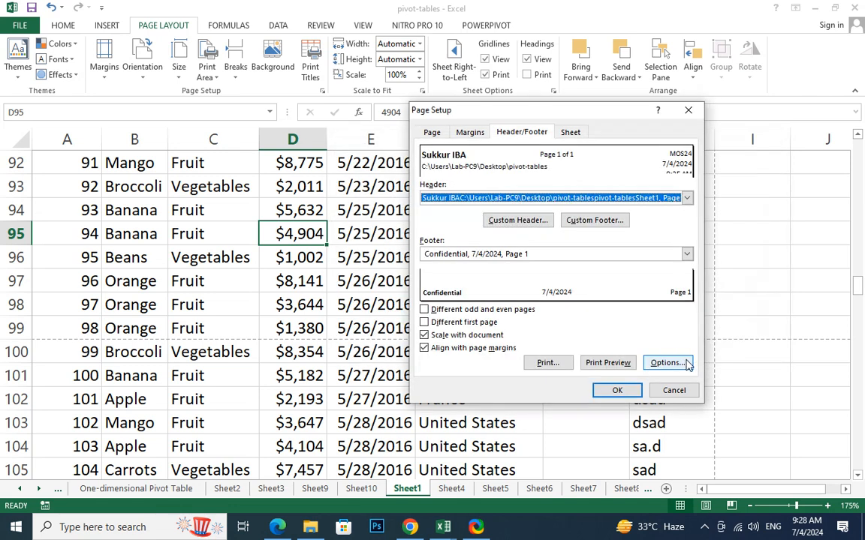
{"action": "left_click", "coordinate": [609, 363]}
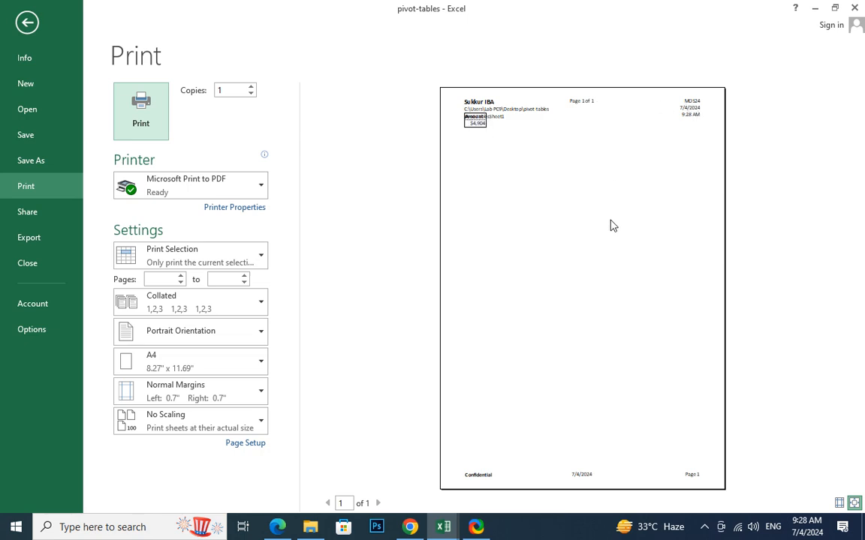
{"action": "key", "text": "Escape"}
Select the order table from A1 to F215 and show its print preview through Page Setup
{"action": "scroll", "coordinate": [233, 319], "scroll_direction": "up", "scroll_amount": 9}
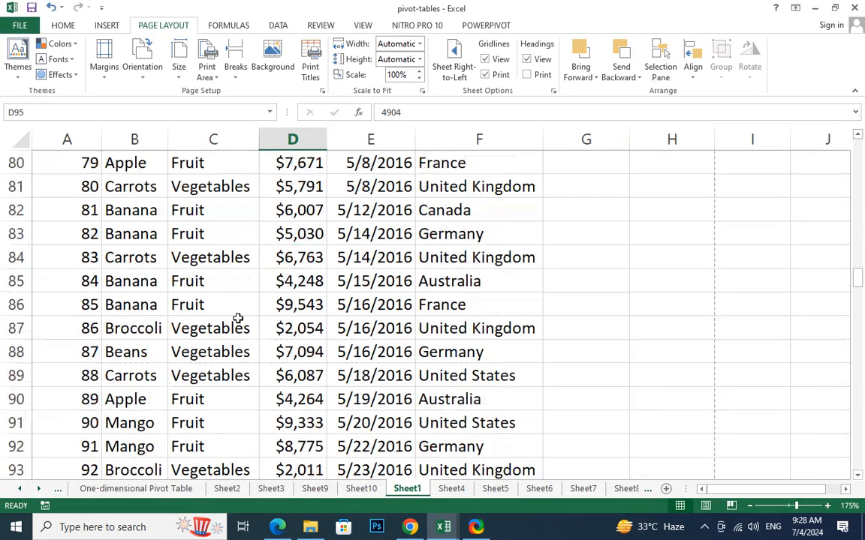
{"action": "scroll", "coordinate": [237, 318], "scroll_direction": "up", "scroll_amount": 20}
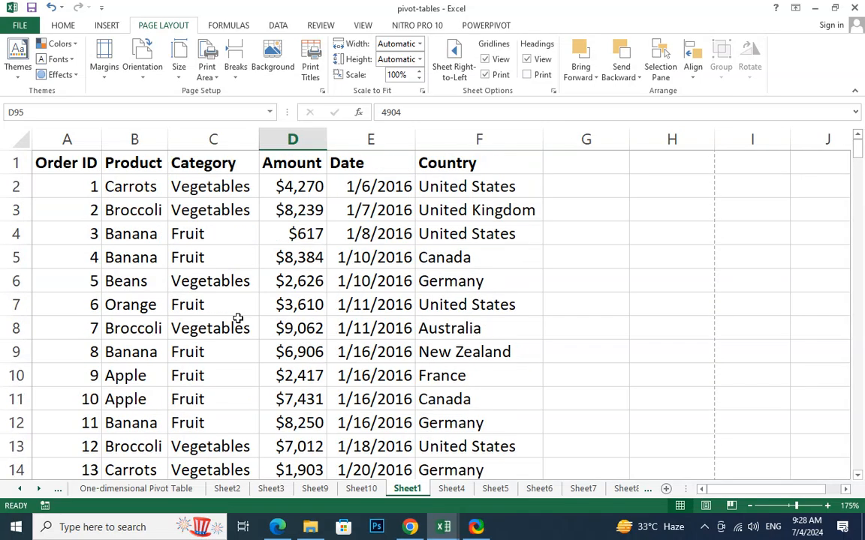
{"action": "left_click_drag", "start_coordinate": [83, 163], "coordinate": [498, 405]}
{"action": "left_click", "coordinate": [310, 70]}
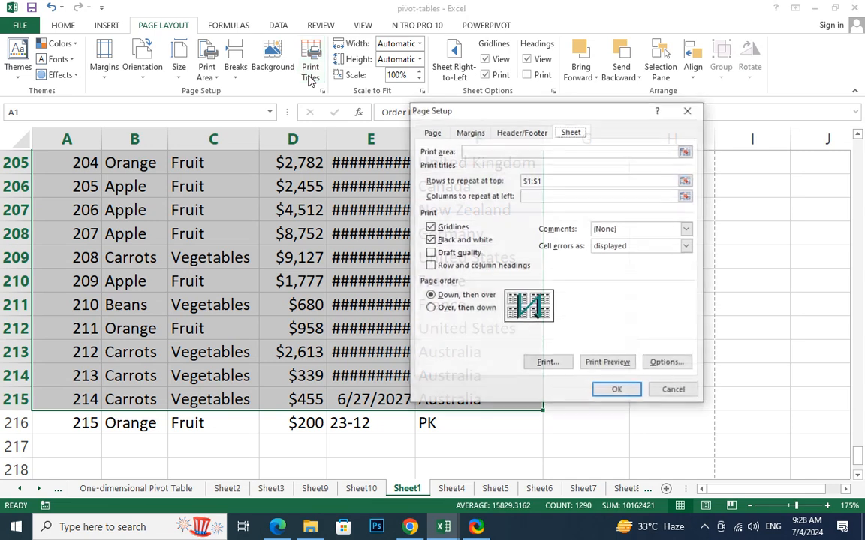
{"action": "left_click", "coordinate": [595, 365]}
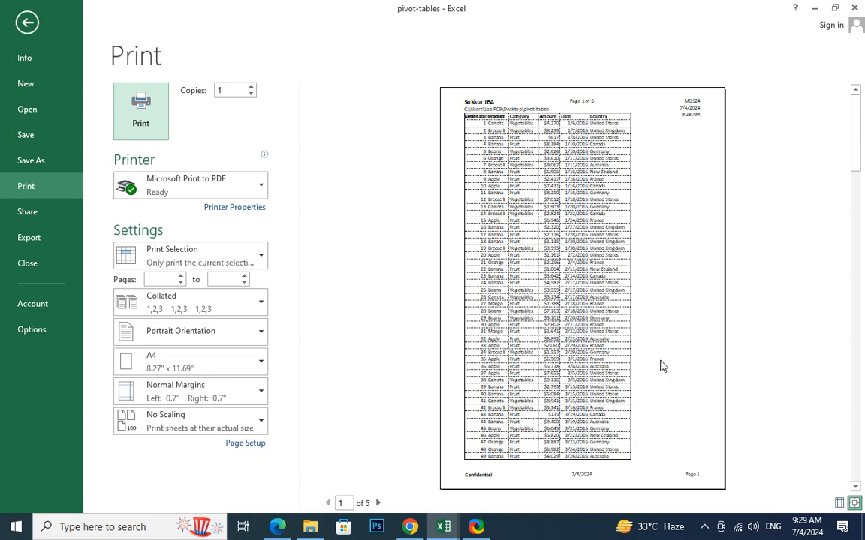
Page through the print preview to examine the header, footer and repeated title row on each page, and return to the sheet
{"action": "scroll", "coordinate": [643, 359], "scroll_direction": "down", "scroll_amount": 1}
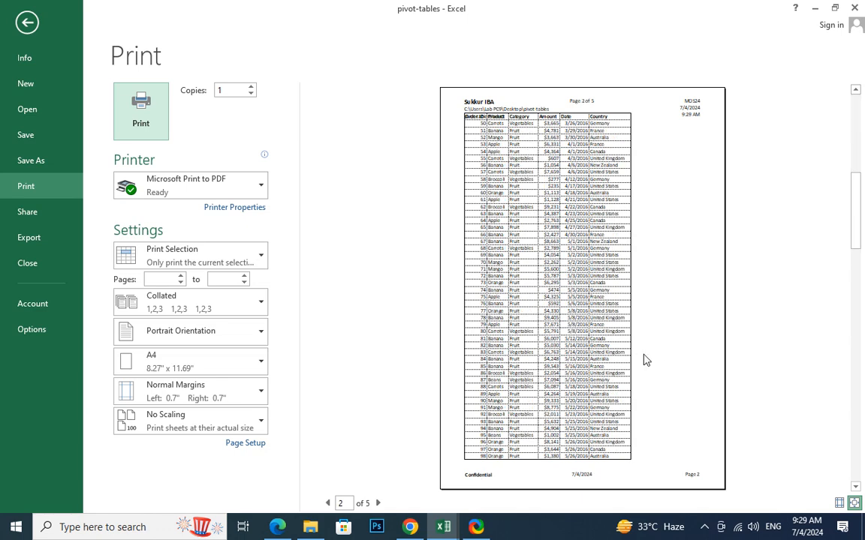
{"action": "scroll", "coordinate": [643, 359], "scroll_direction": "down", "scroll_amount": 1}
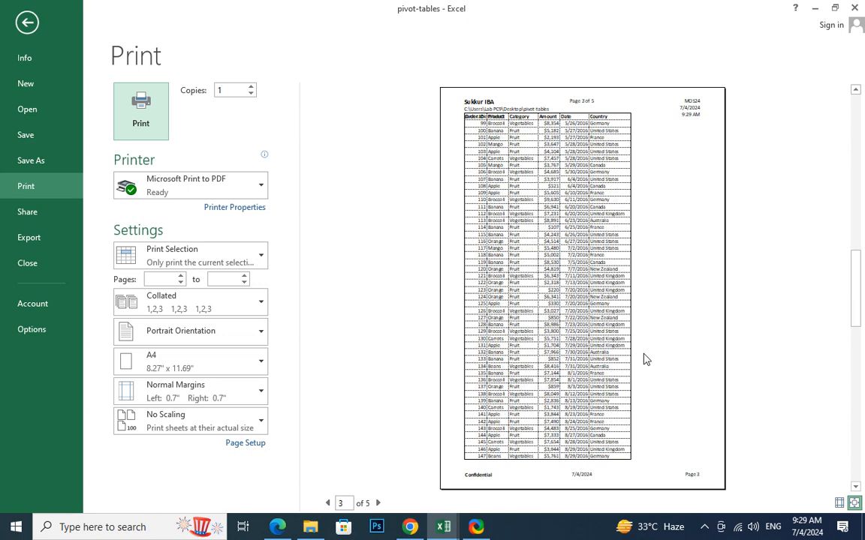
{"action": "scroll", "coordinate": [643, 360], "scroll_direction": "down", "scroll_amount": 1}
{"action": "scroll", "coordinate": [643, 359], "scroll_direction": "down", "scroll_amount": 1}
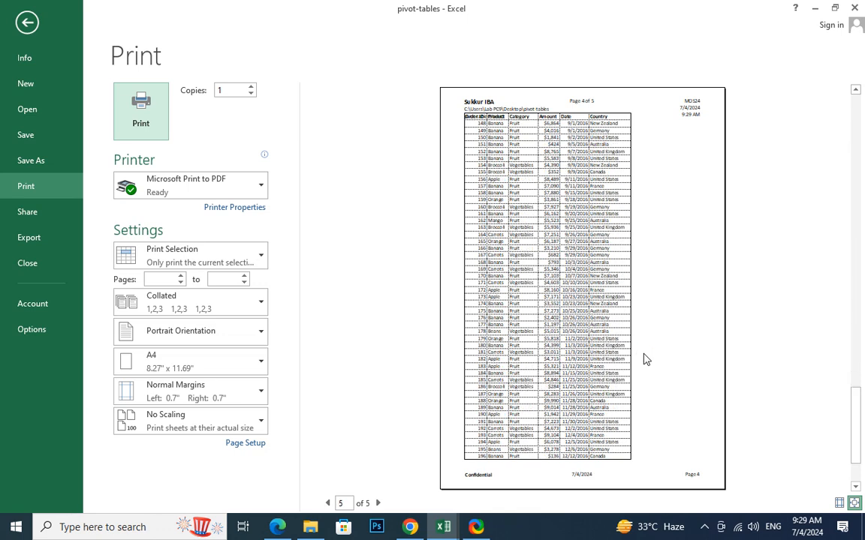
{"action": "scroll", "coordinate": [643, 360], "scroll_direction": "up", "scroll_amount": 3}
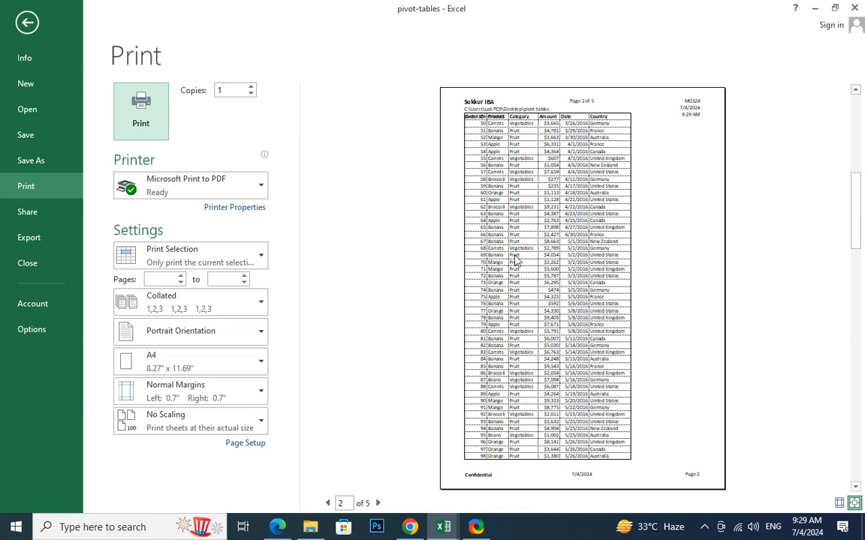
{"action": "scroll", "coordinate": [515, 260], "scroll_direction": "up", "scroll_amount": 1}
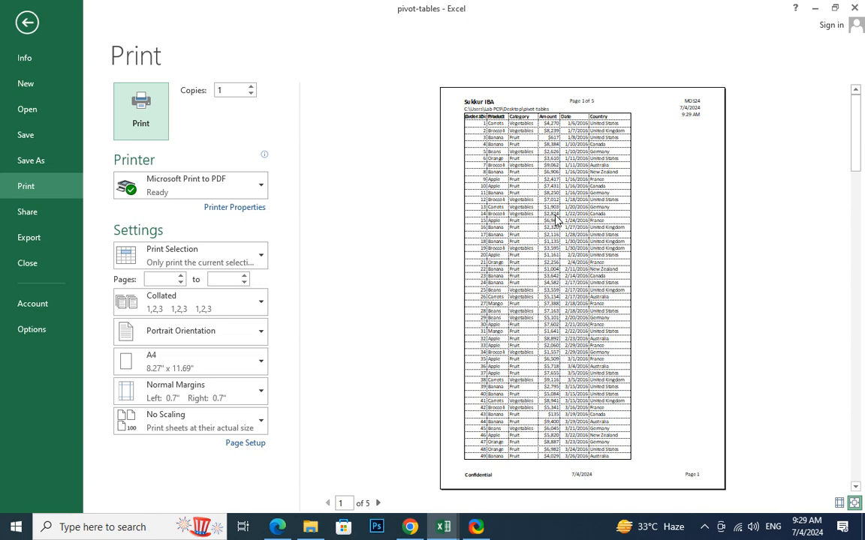
{"action": "key", "text": "Escape"}
Widen the Date column E to more than twice its width and fit the Country column F closely to its longest entries
{"action": "scroll", "coordinate": [532, 293], "scroll_direction": "up", "scroll_amount": 20}
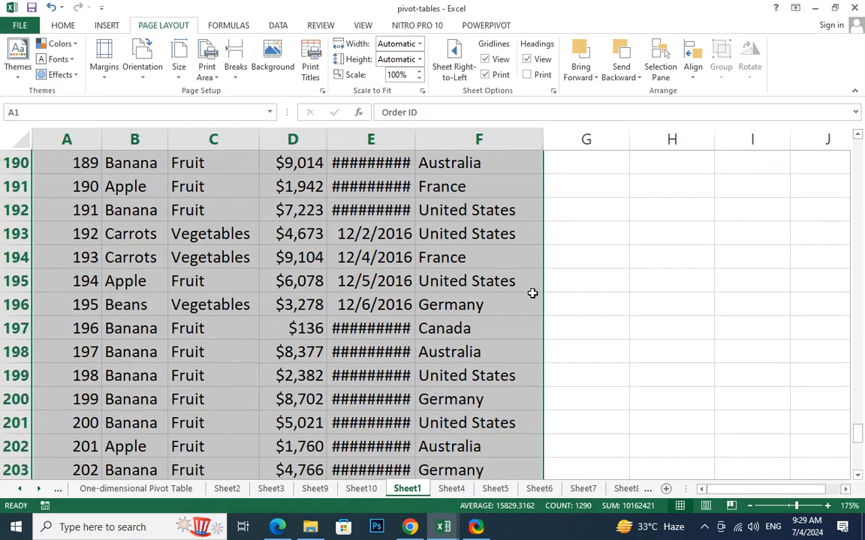
{"action": "scroll", "coordinate": [531, 289], "scroll_direction": "up", "scroll_amount": 17}
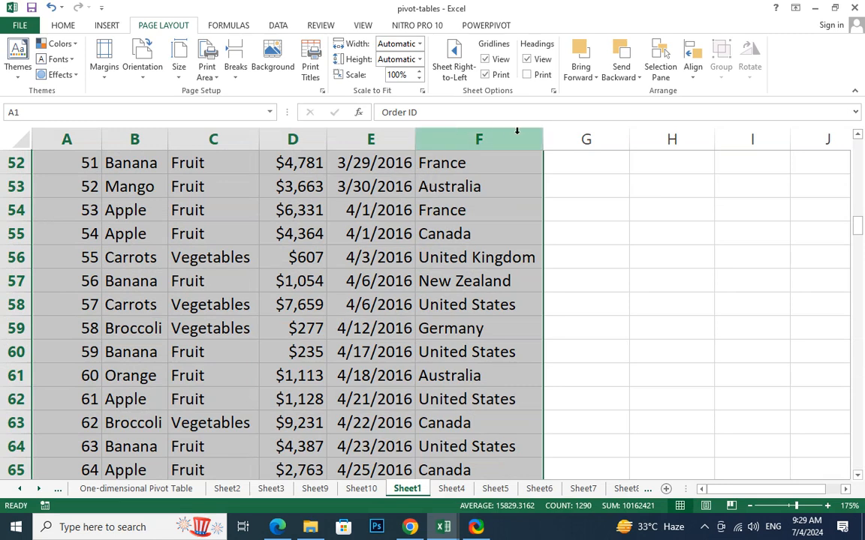
{"action": "left_click_drag", "start_coordinate": [546, 135], "coordinate": [577, 137]}
{"action": "scroll", "coordinate": [517, 231], "scroll_direction": "down", "scroll_amount": 2}
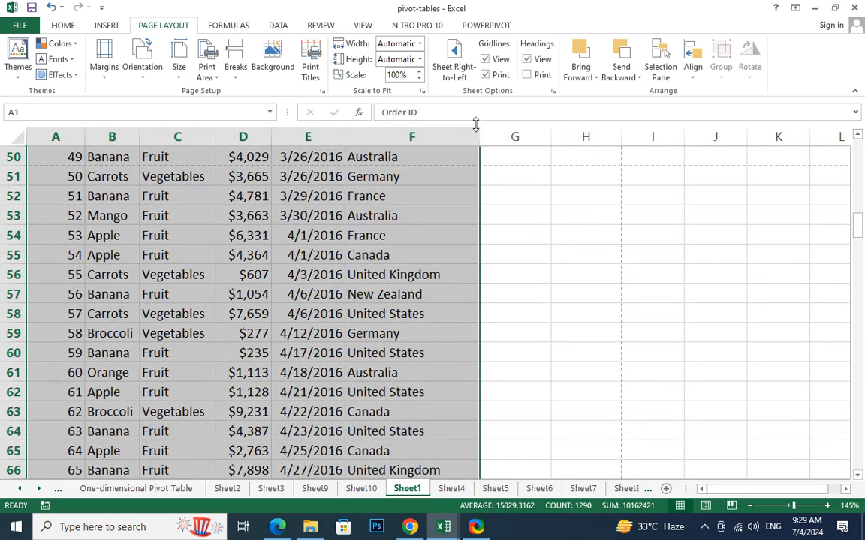
{"action": "left_click_drag", "start_coordinate": [479, 129], "coordinate": [618, 129]}
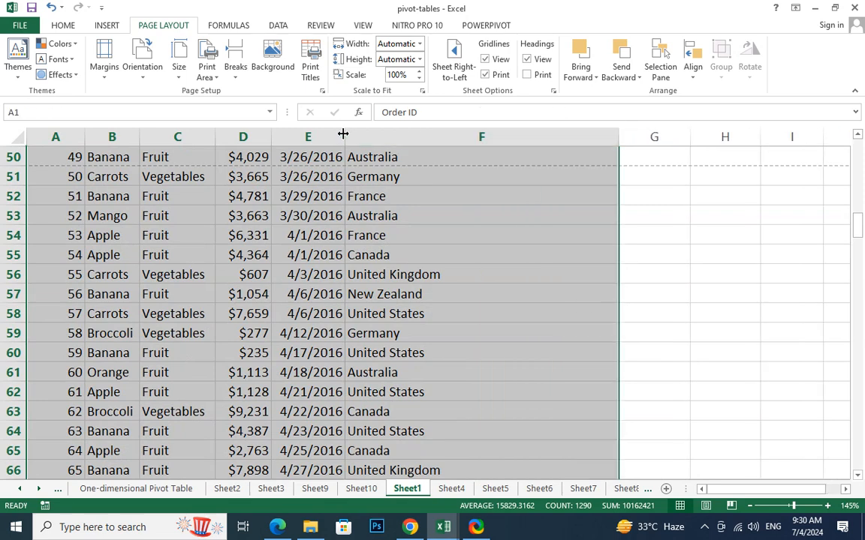
{"action": "left_click_drag", "start_coordinate": [346, 129], "coordinate": [469, 130]}
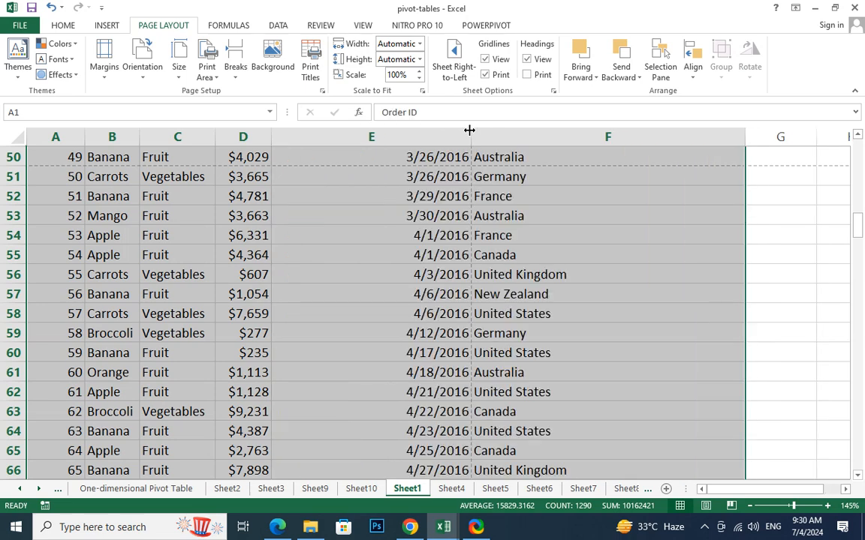
{"action": "left_click_drag", "start_coordinate": [746, 133], "coordinate": [606, 137]}
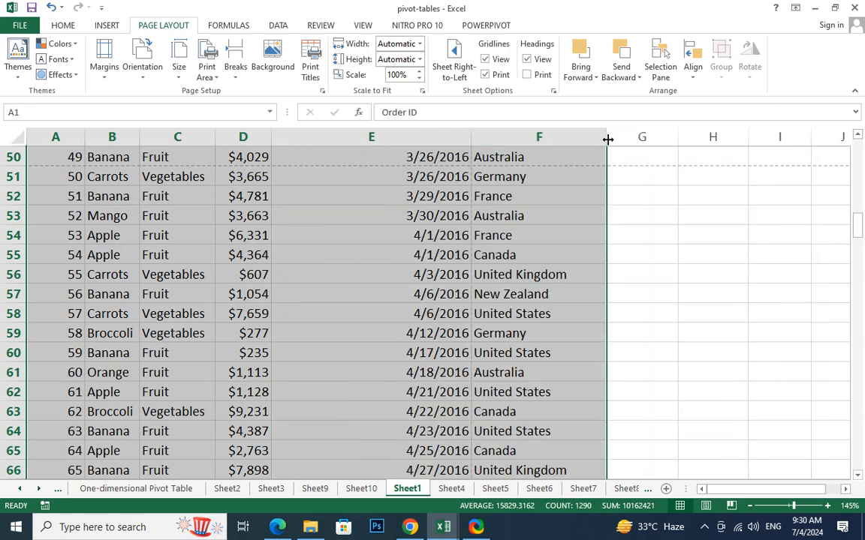
{"action": "scroll", "coordinate": [540, 204], "scroll_direction": "up", "scroll_amount": 1}
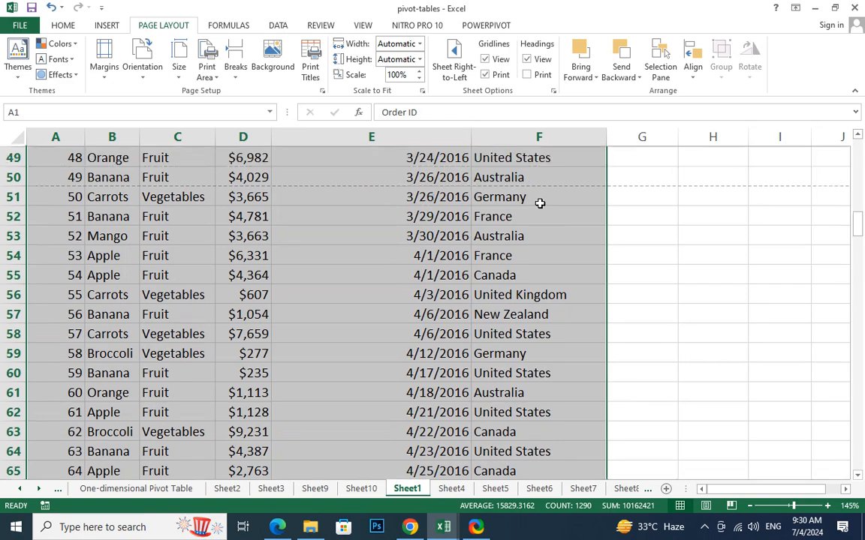
{"action": "scroll", "coordinate": [540, 203], "scroll_direction": "up", "scroll_amount": 5}
{"action": "left_click_drag", "start_coordinate": [606, 136], "coordinate": [571, 137]}
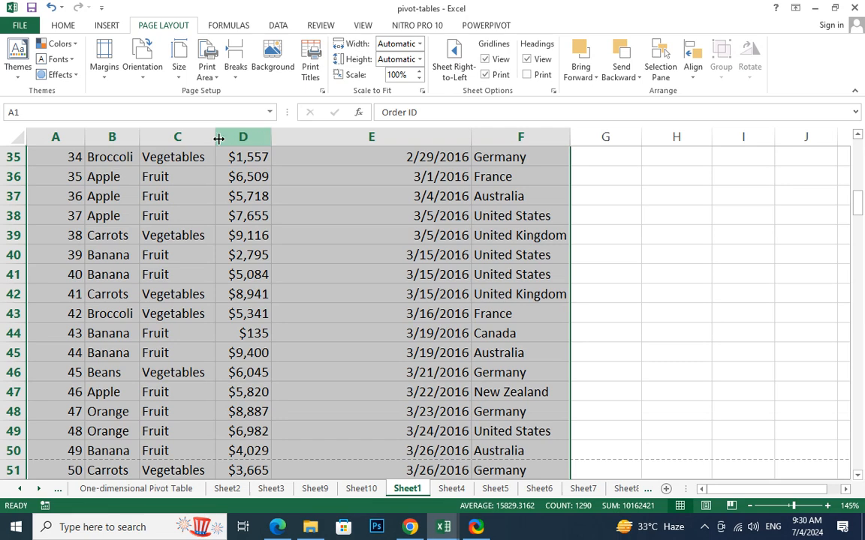
Readjust the widths of columns C, E and F so the table reaches the page break, and check the print preview
{"action": "left_click_drag", "start_coordinate": [218, 138], "coordinate": [268, 136]}
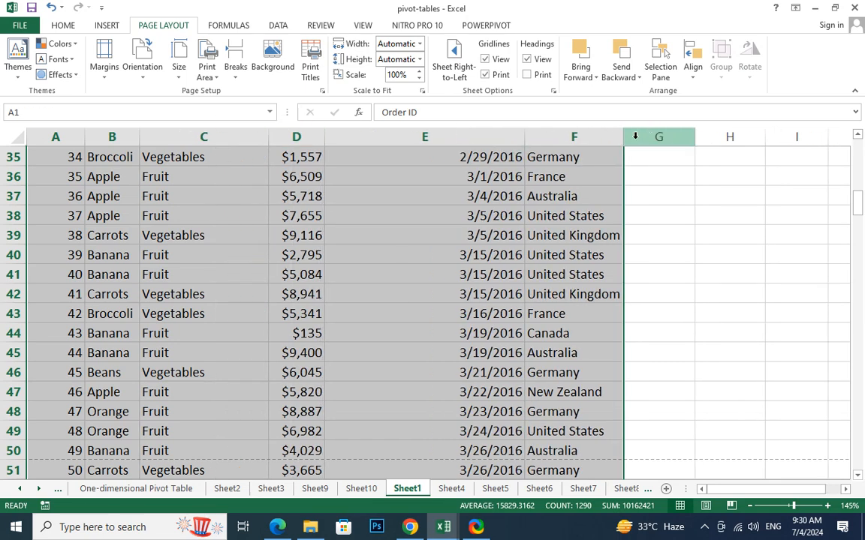
{"action": "left_click_drag", "start_coordinate": [525, 137], "coordinate": [448, 136]}
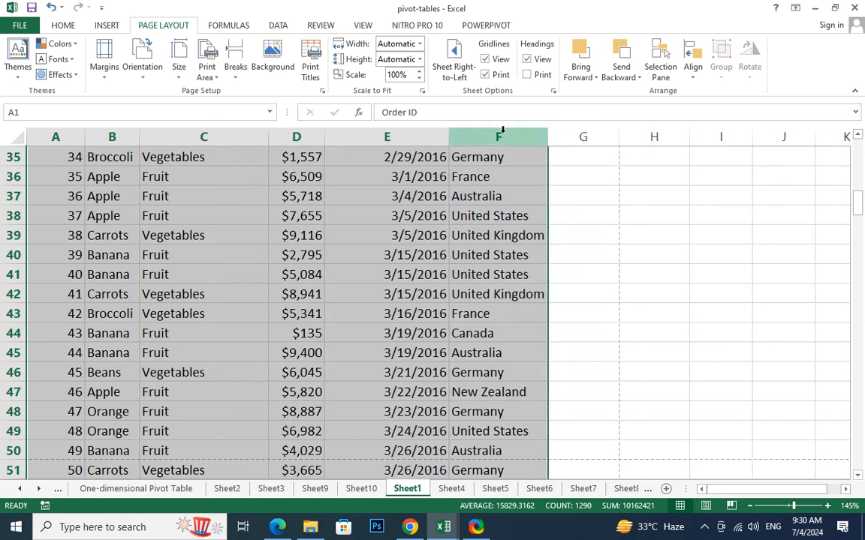
{"action": "left_click_drag", "start_coordinate": [547, 138], "coordinate": [619, 133]}
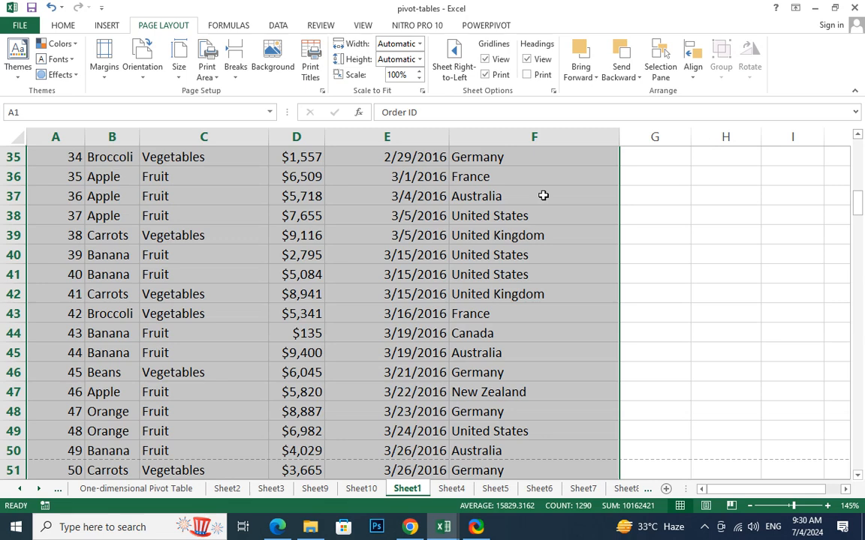
{"action": "key", "text": "ctrl+p"}
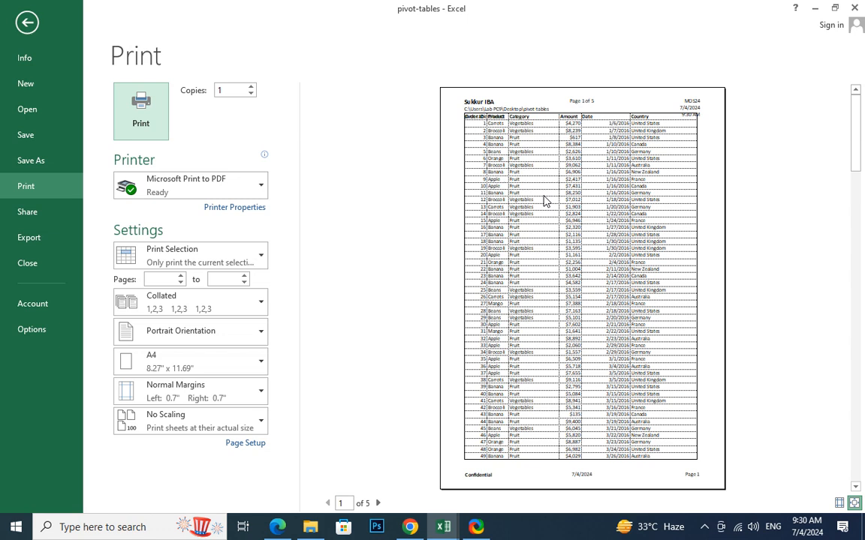
{"action": "key", "text": "Escape"}
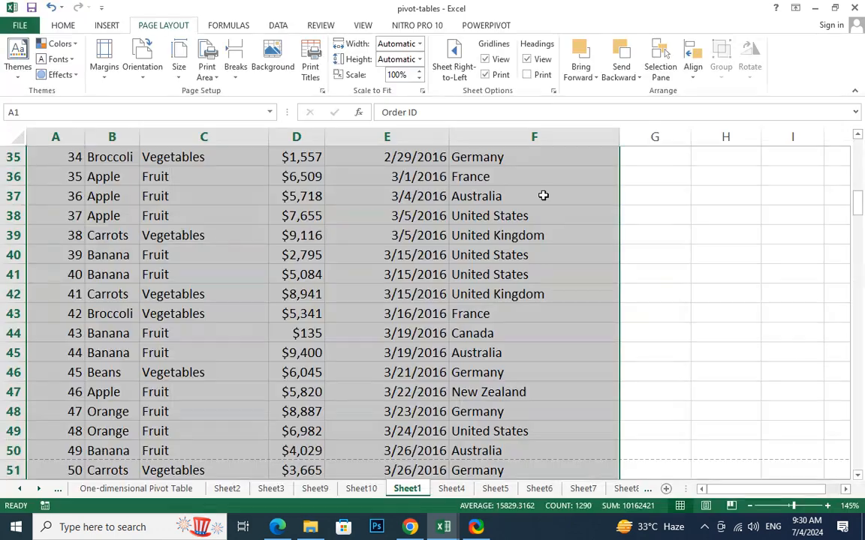
Undo the last three column width changes on columns F, E and C
{"action": "key", "text": "ctrl+z"}
{"action": "key", "text": "ctrl+z"}
{"action": "key", "text": "ctrl+z"}
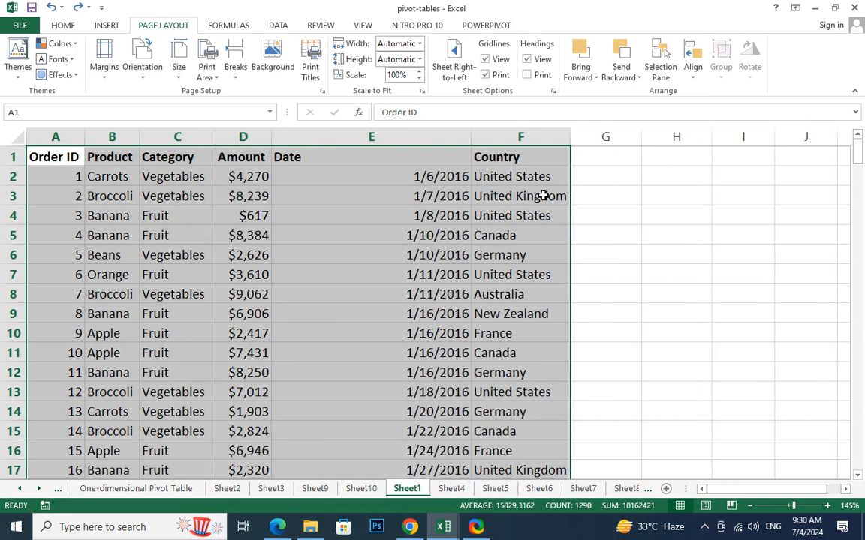
Bring up the print preview of the selected table and scale it with Fit Sheet on One Page
{"action": "key", "text": "ctrl+p"}
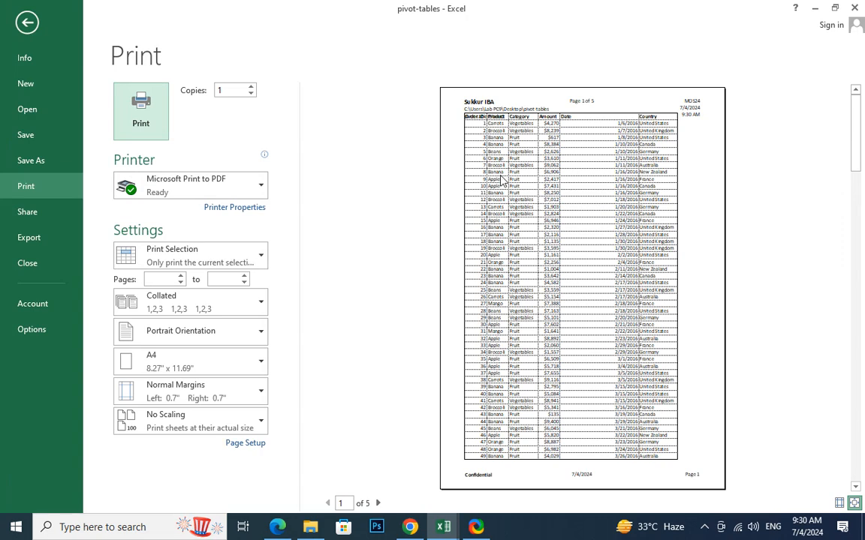
{"action": "left_click", "coordinate": [159, 428]}
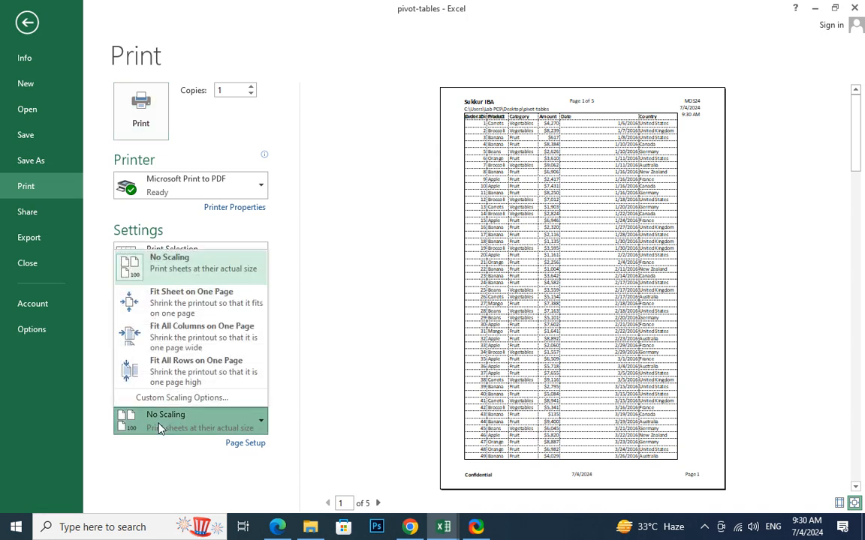
{"action": "left_click", "coordinate": [227, 309]}
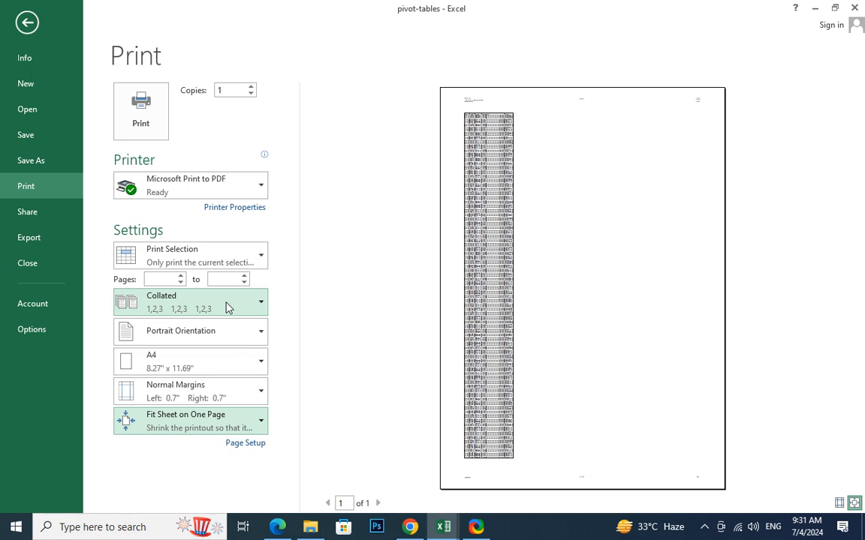
Try the Fit All Rows on One Page scaling, and set the print scaling to Fit All Columns on One Page
{"action": "left_click", "coordinate": [188, 429]}
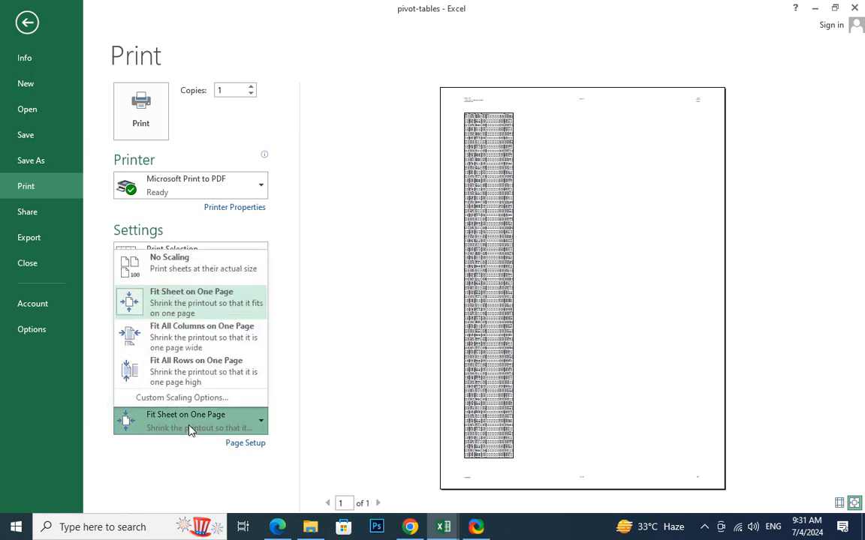
{"action": "left_click", "coordinate": [207, 373]}
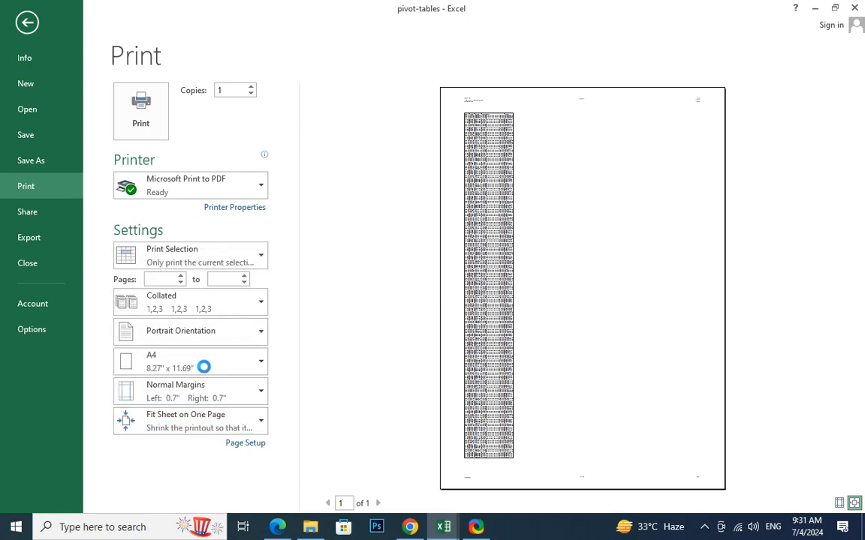
{"action": "left_click", "coordinate": [169, 423]}
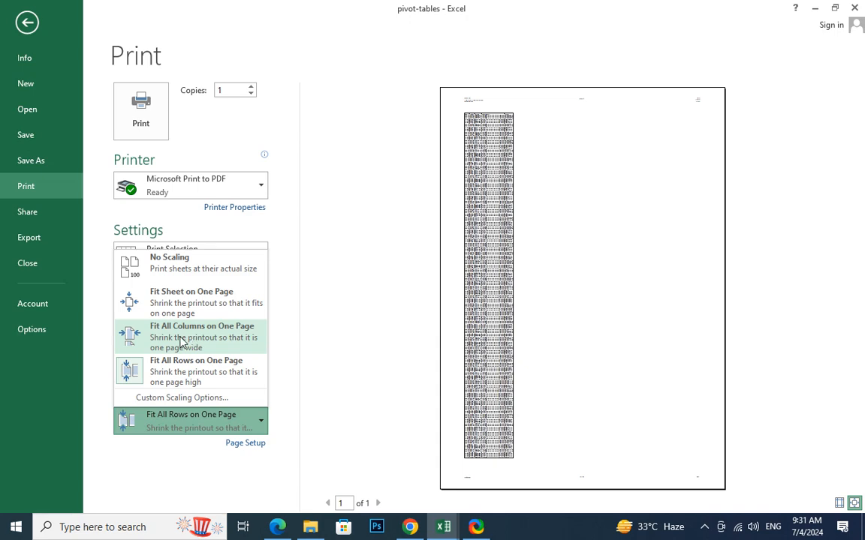
{"action": "left_click", "coordinate": [202, 336]}
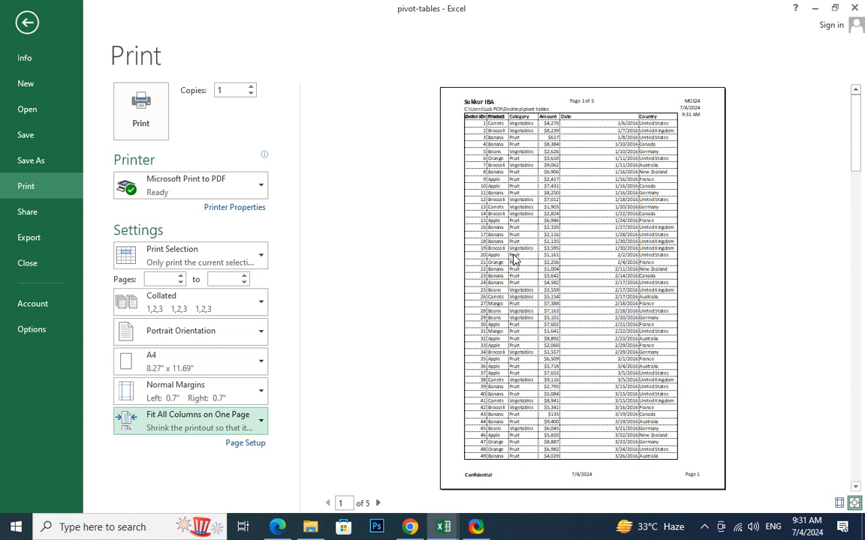
{"action": "left_click", "coordinate": [150, 424]}
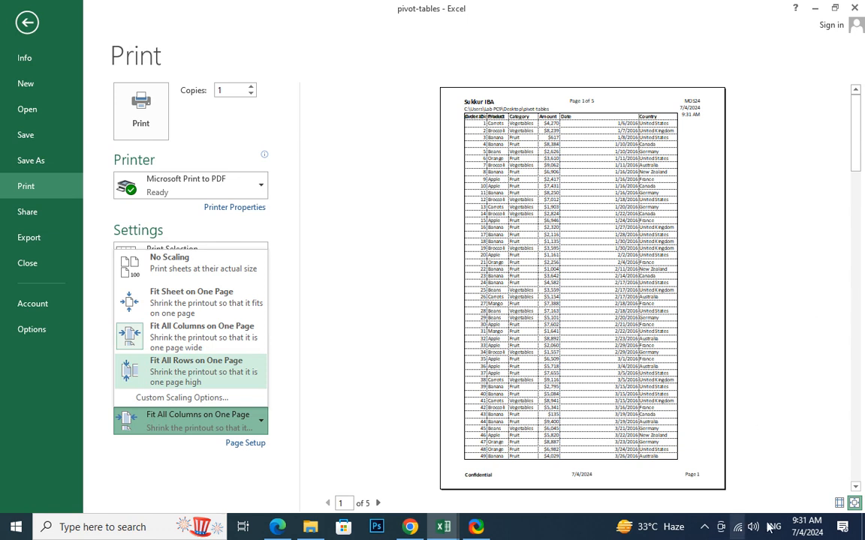
{"action": "left_click", "coordinate": [704, 527]}
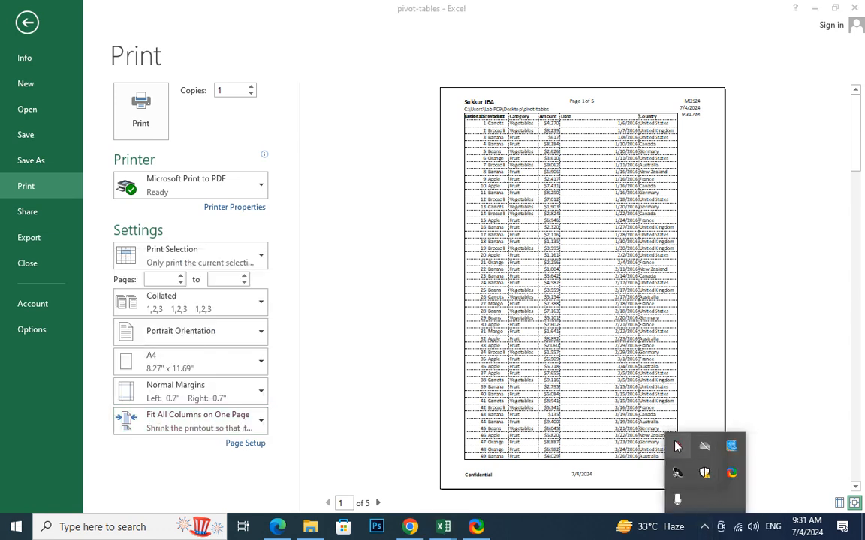